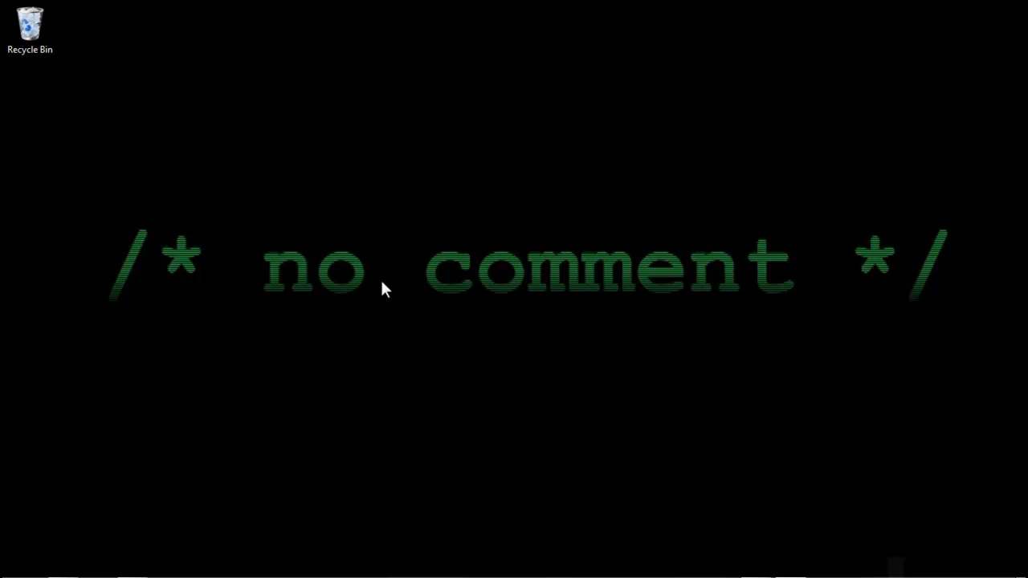
Step: Browse from the C: drive through Maping and UrbanTerror into the q3ut4 folder to examine the game installation's files
left_click(131, 567)
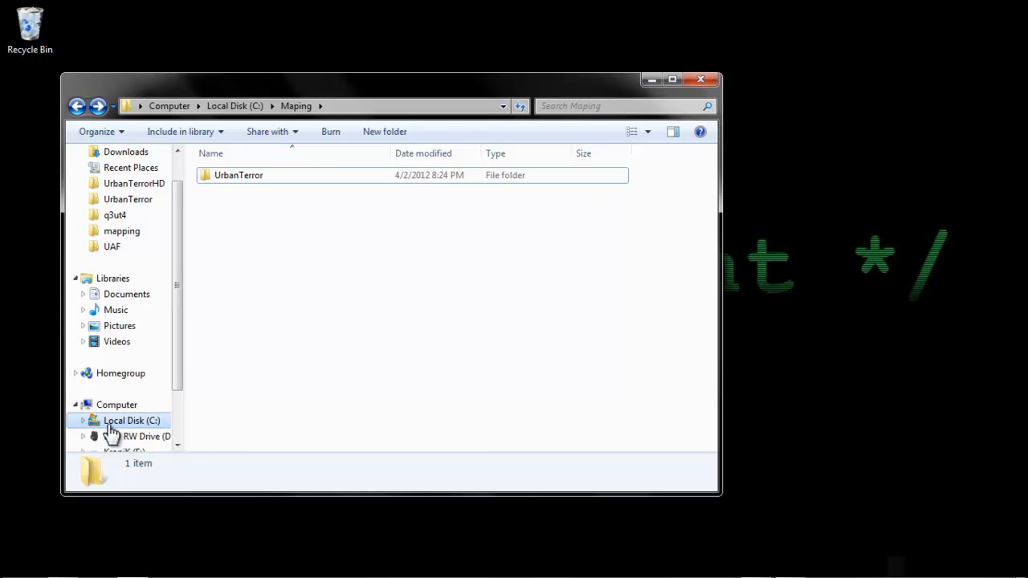
left_click(135, 421)
double_click(243, 225)
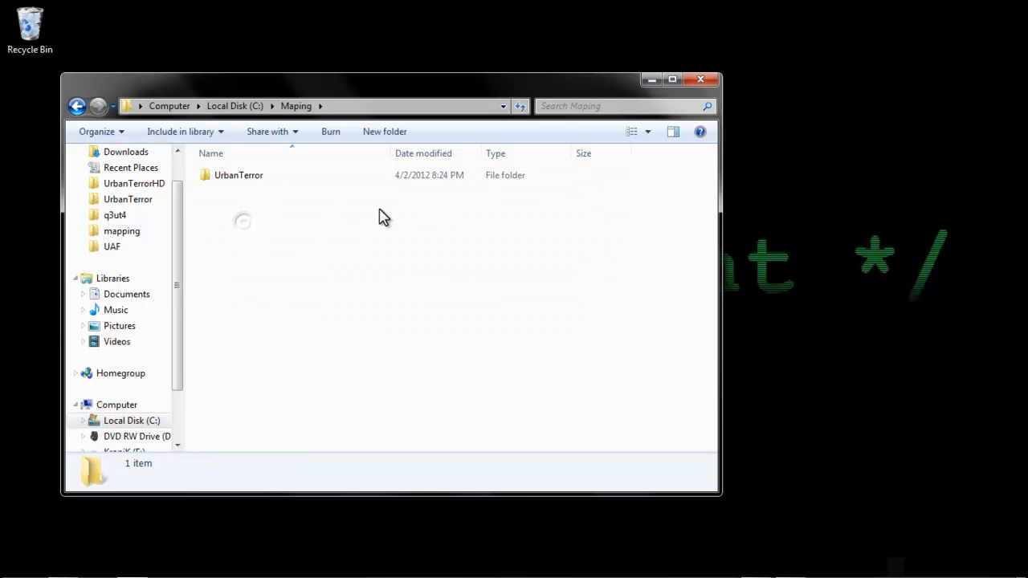
left_click(265, 177)
left_click(278, 234)
left_click(260, 180)
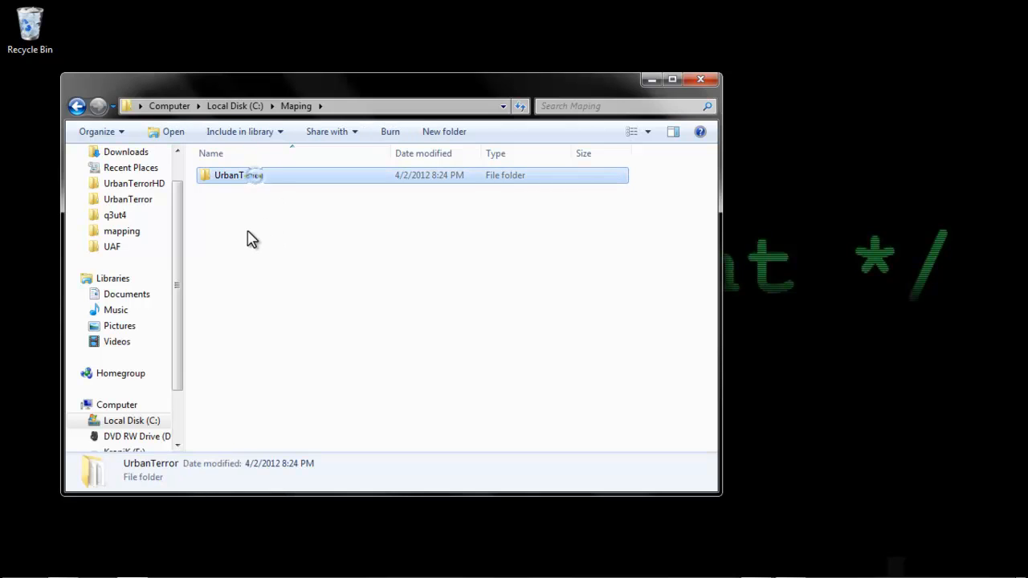
double_click(242, 183)
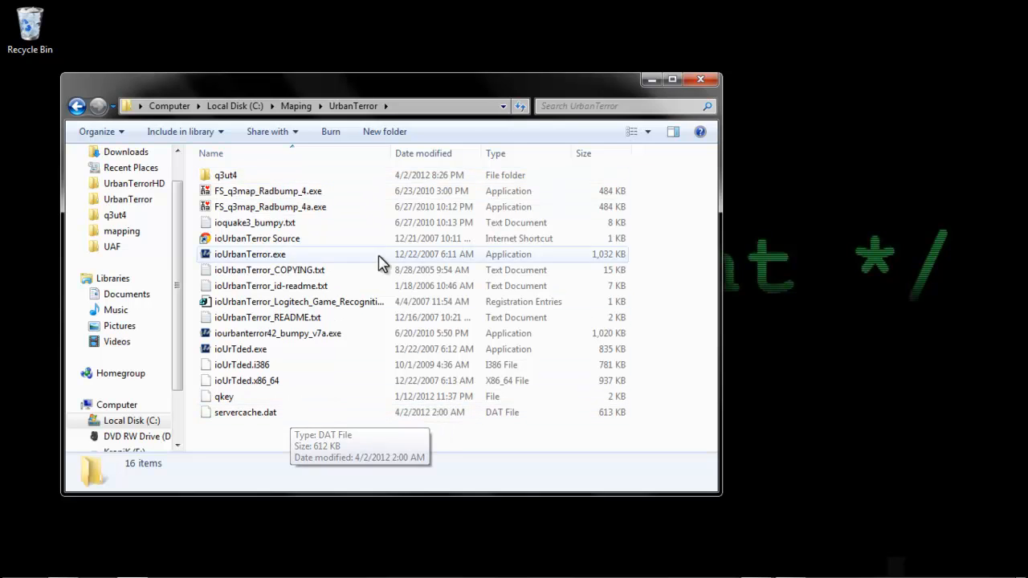
double_click(264, 176)
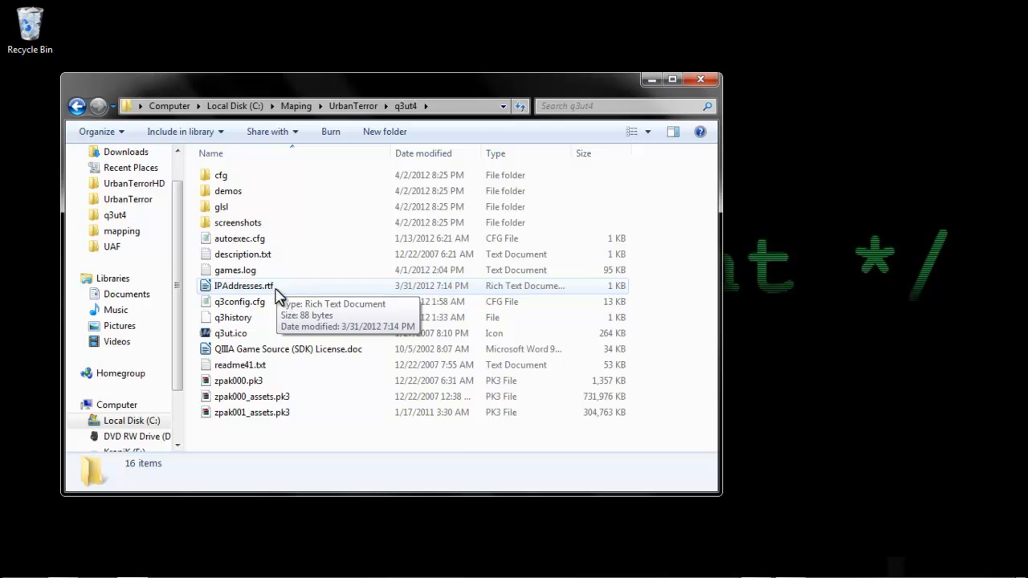
Step: Return from the q3ut4 folder to the parent Maping folder and clear the folder selection
left_click(77, 105)
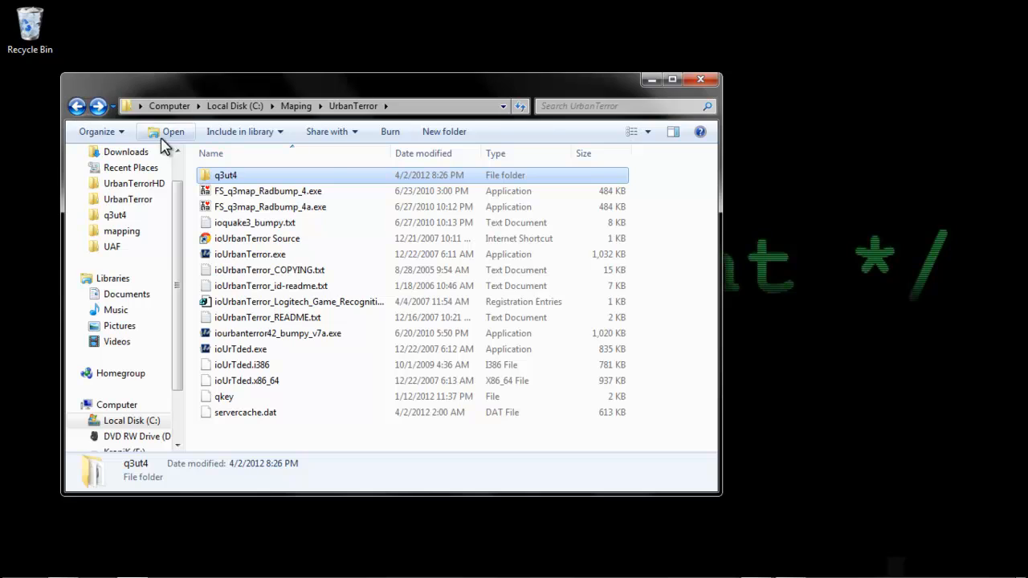
left_click(78, 106)
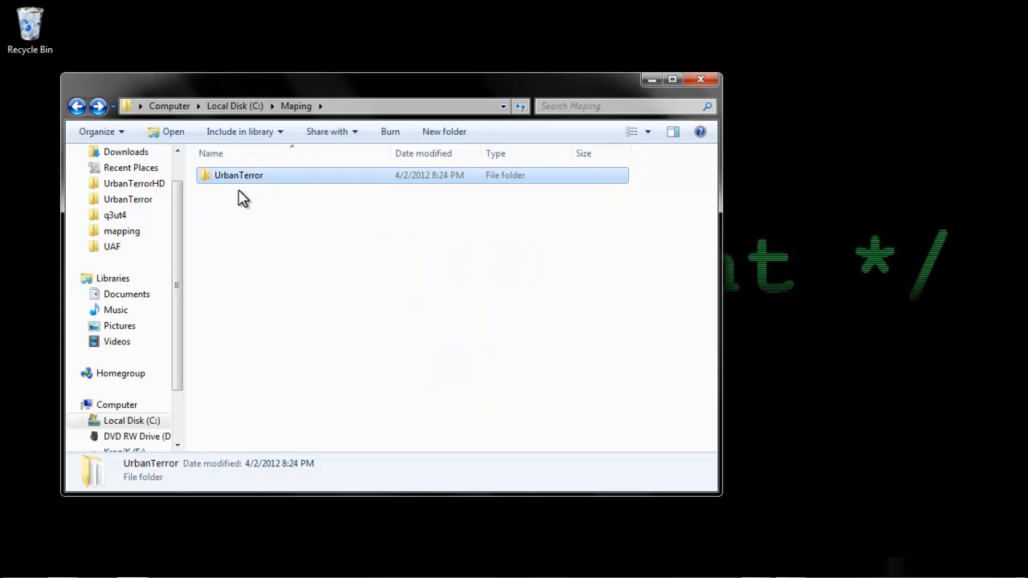
left_click(257, 239)
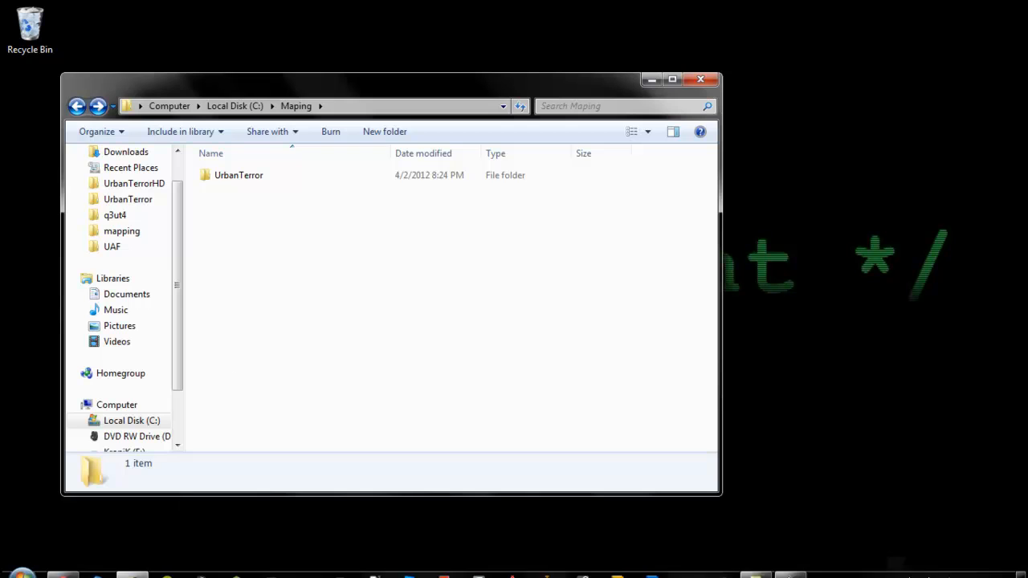
Step: Switch to Chrome and open the "Latest ZeroRadiant Windows build" topic in the Icy Jumps "Mapping and Stuff" forum
left_click(71, 569)
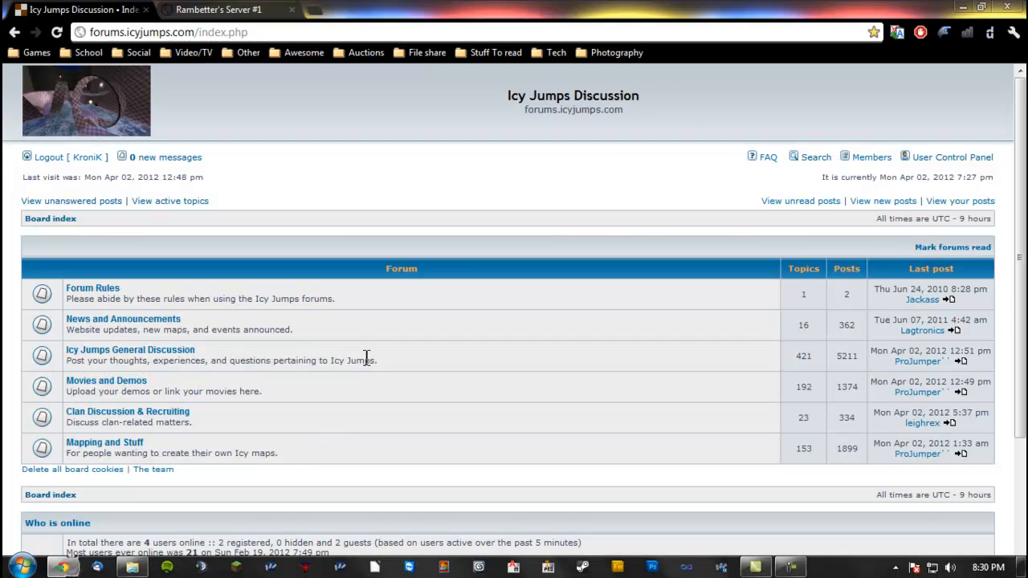
left_click(265, 33)
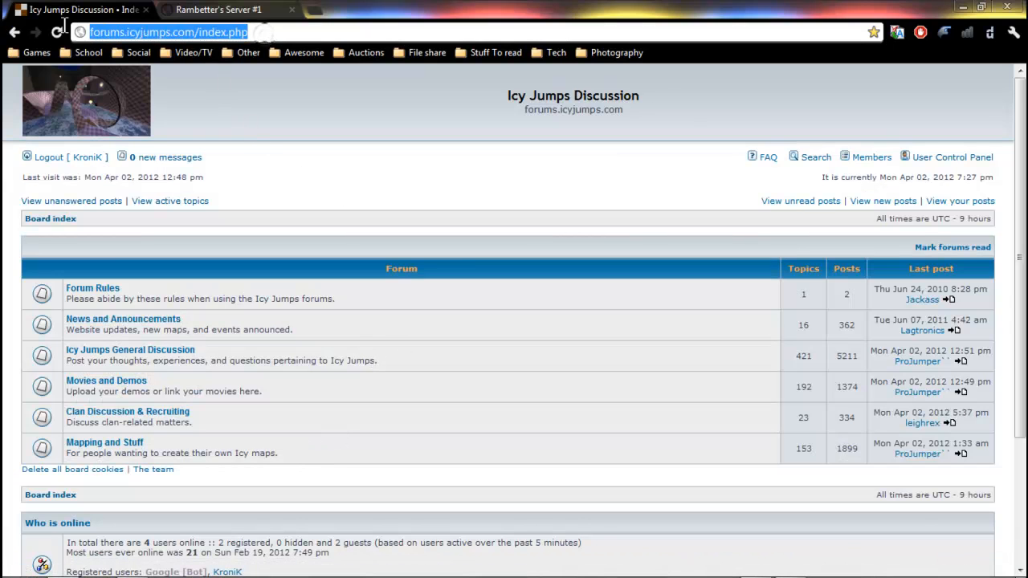
left_click(342, 207)
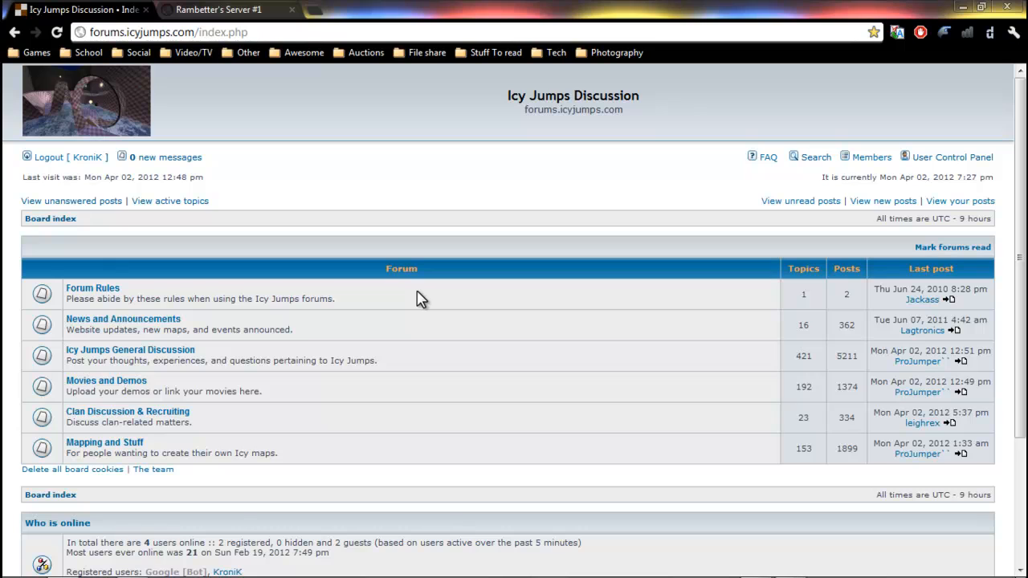
left_click(118, 443)
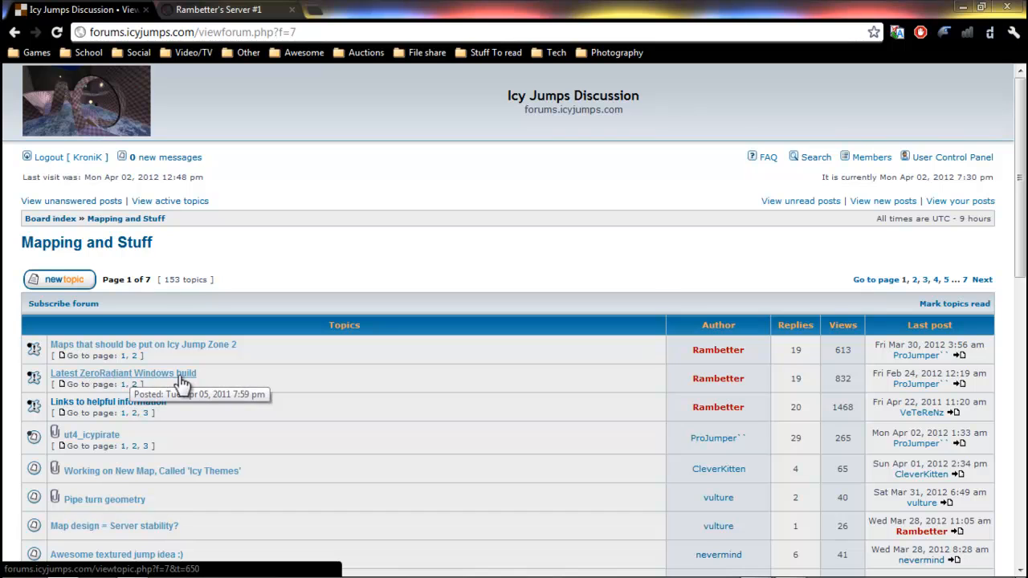
left_click(181, 376)
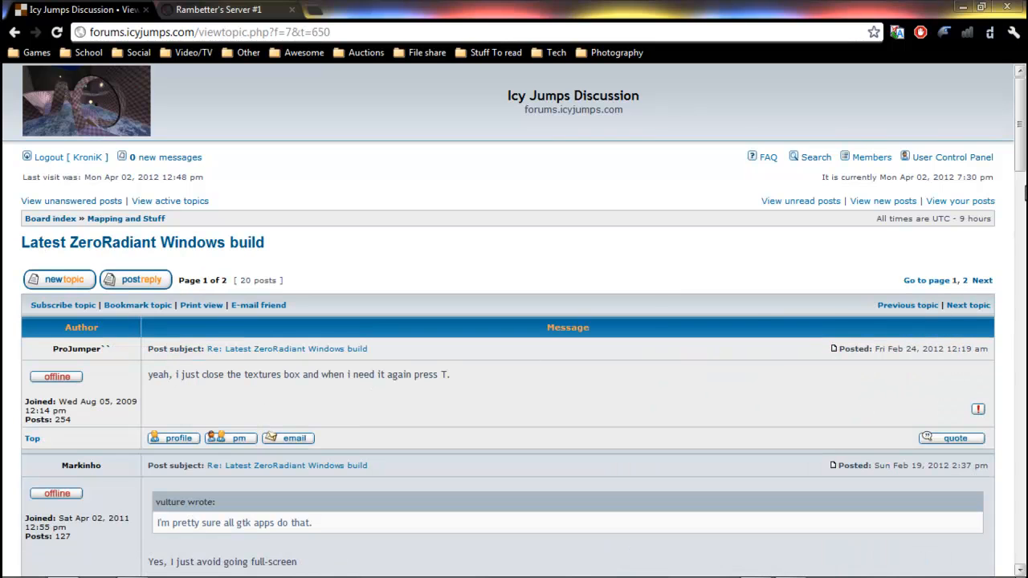
Step: Go to the topic's second page and find the original post containing the ZeroRadiant zip download link
scroll(979, 167, "down", 5)
scroll(978, 167, "up", 3)
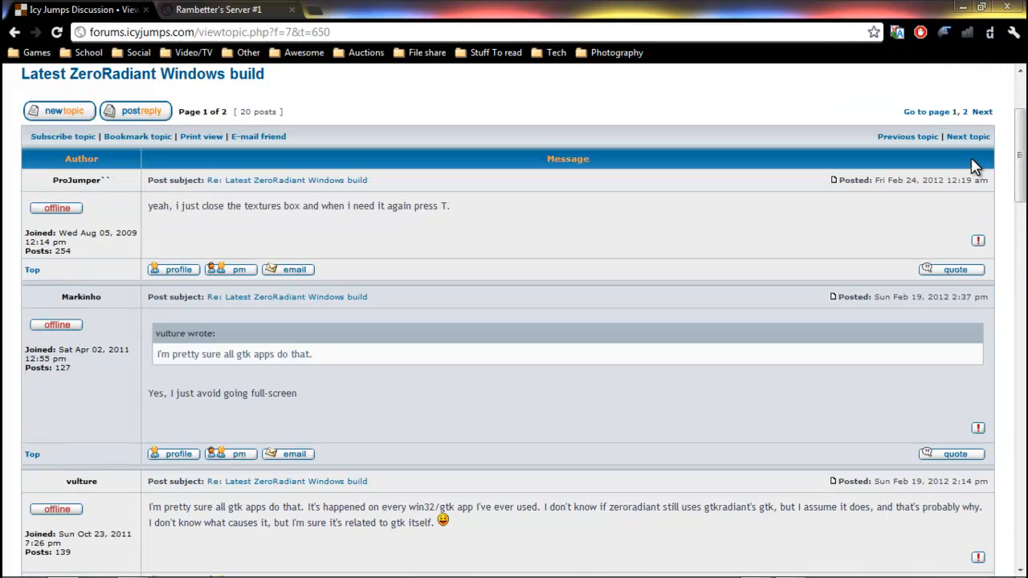
left_click(981, 113)
scroll(988, 207, "down", 5)
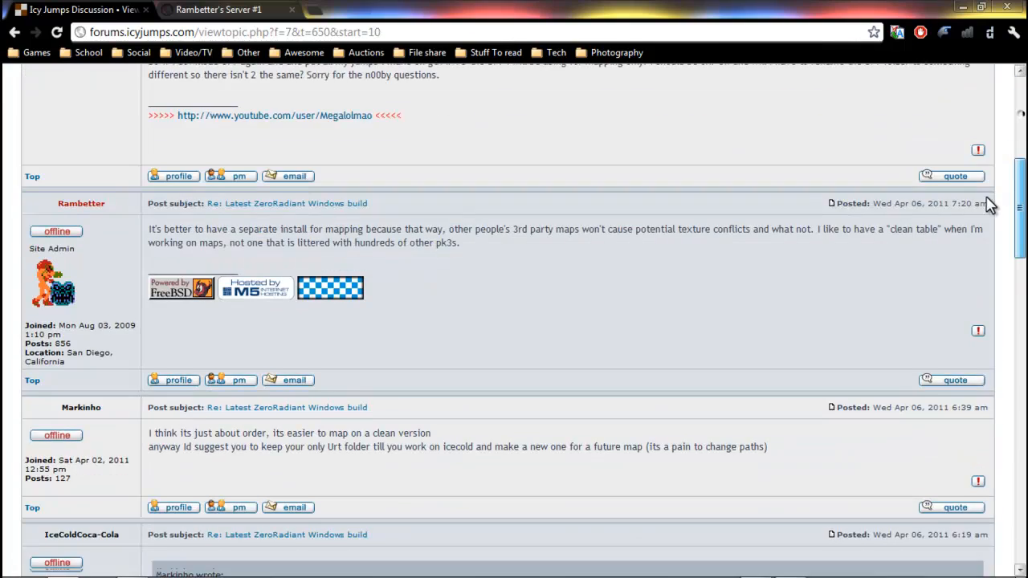
left_click_drag(988, 207, 1013, 514)
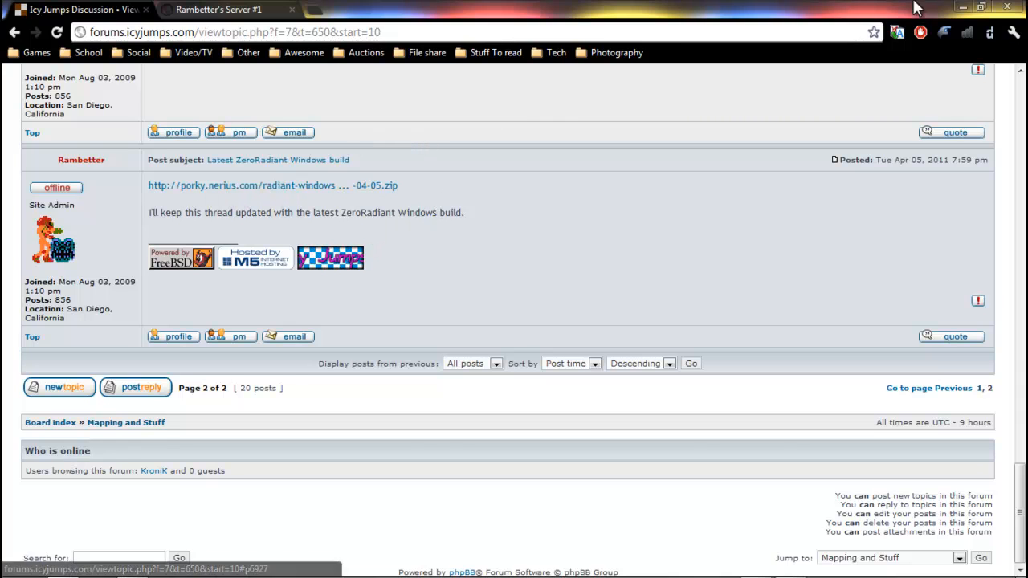
Step: Minimize the browser and open the ZeroRadiant_Win_2011-04-05.zip archive from the Downloads folder
left_click(957, 7)
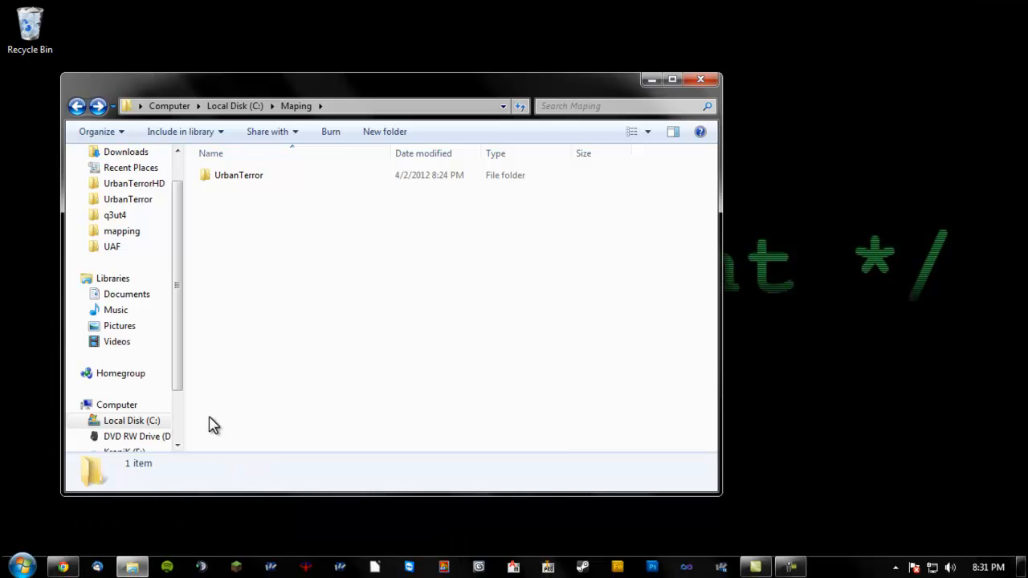
scroll(167, 241, "up", 1)
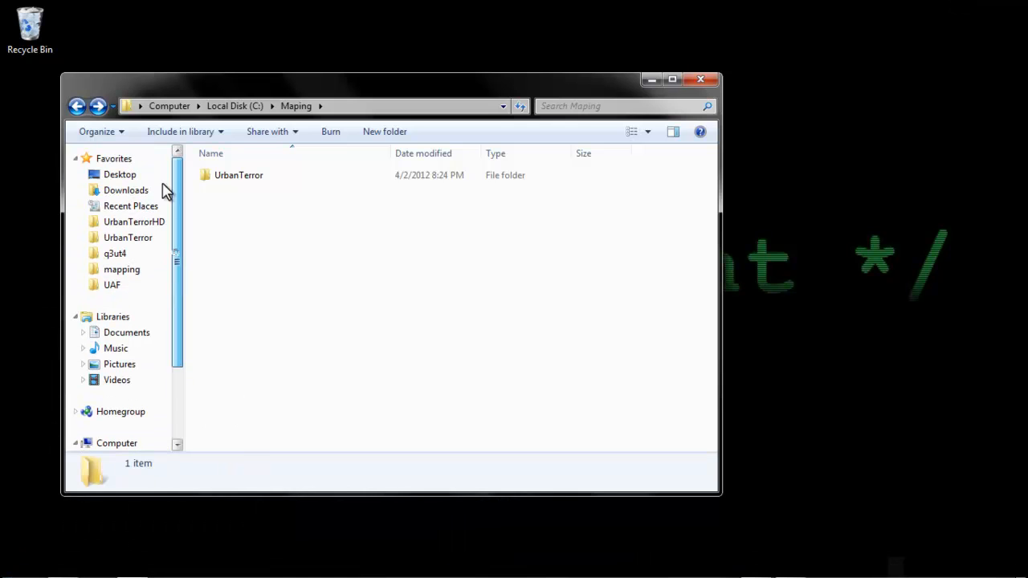
left_click(113, 190)
left_click_drag(711, 169, 706, 477)
double_click(249, 237)
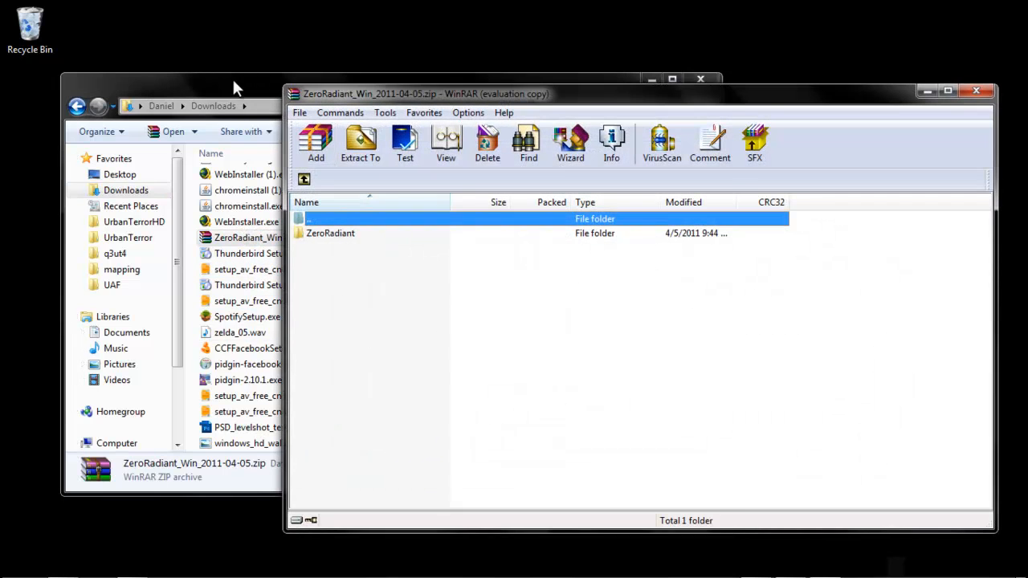
Step: Return to the file explorer window and open the Maping folder on Local Disk (C:) as the extraction destination
left_click(232, 77)
left_click_drag(143, 226, 157, 185)
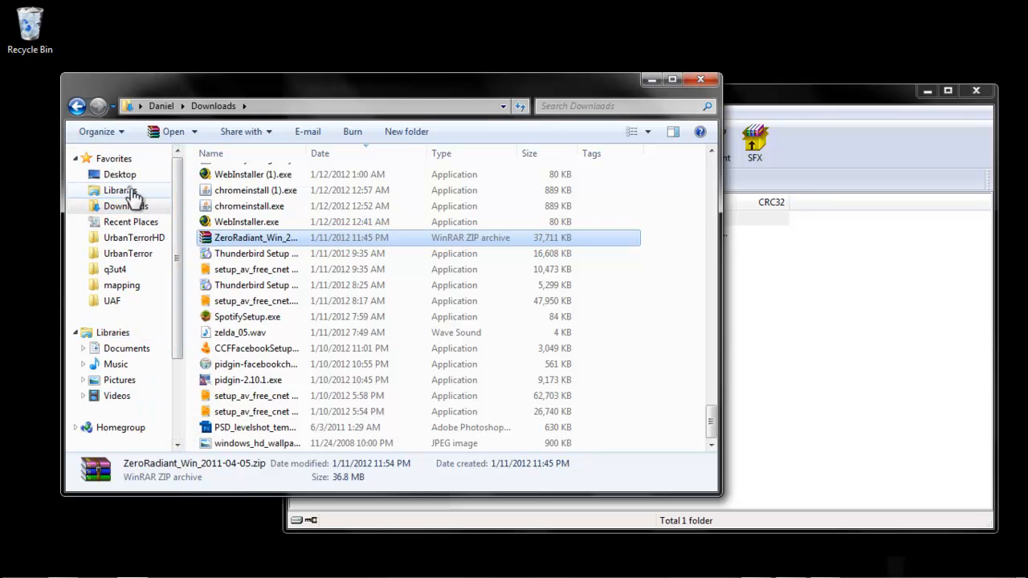
left_click(133, 193)
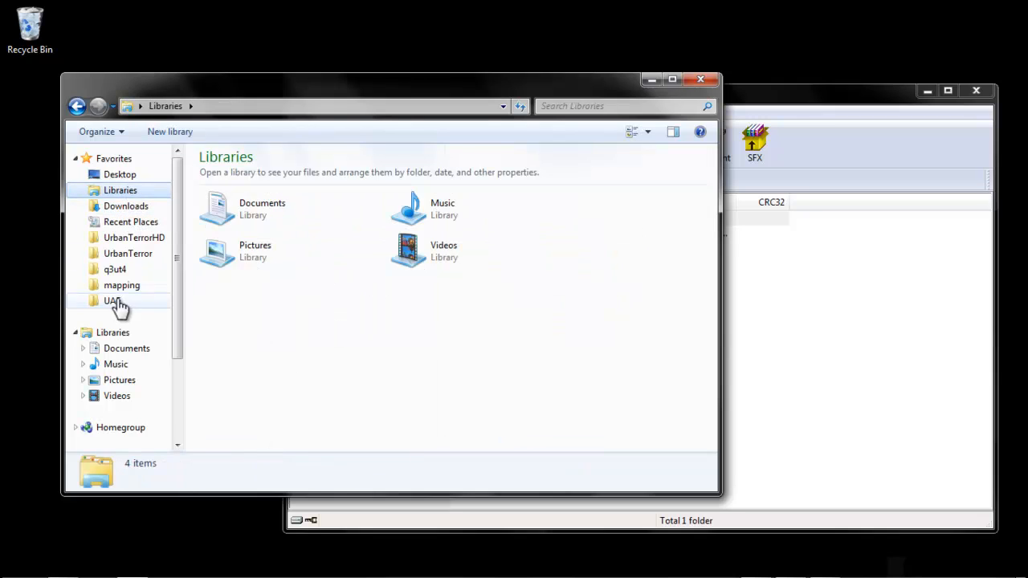
scroll(170, 320, "down", 3)
left_click(132, 358)
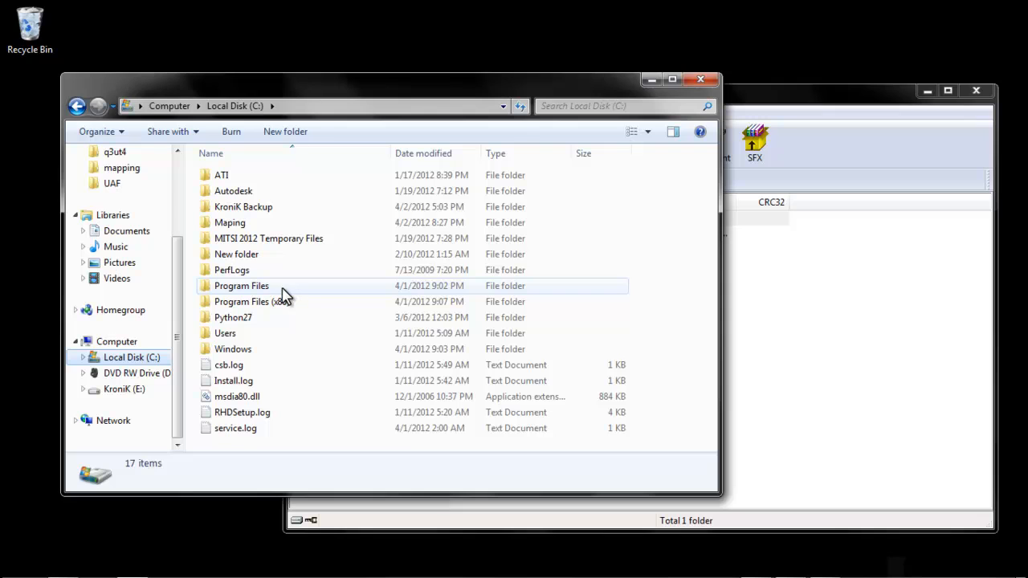
double_click(271, 223)
Step: Place the WinRAR window beside the Maping folder and extract the ZeroRadiant folder from the archive into Maping
left_click(793, 103)
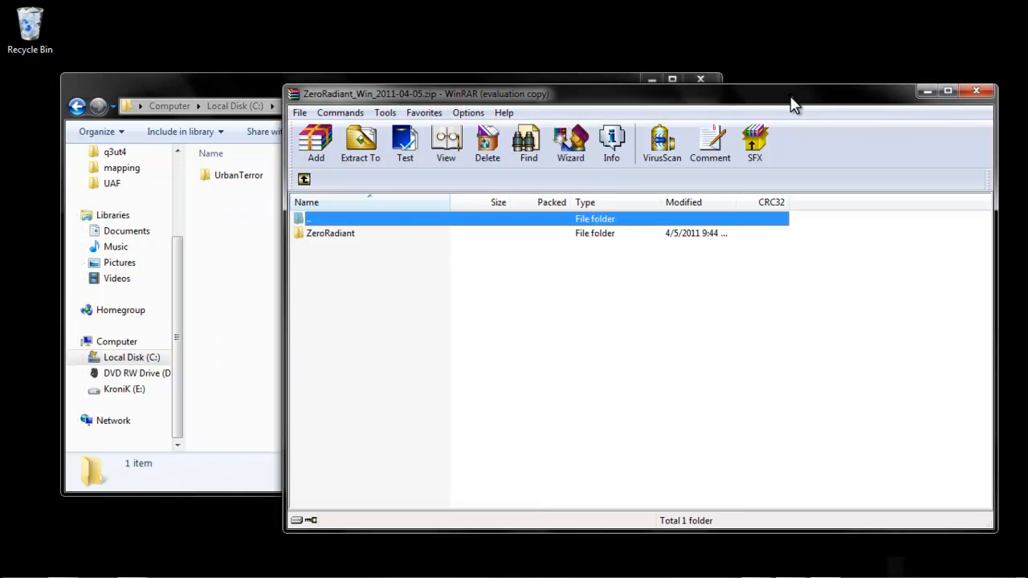
left_click_drag(485, 95, 639, 76)
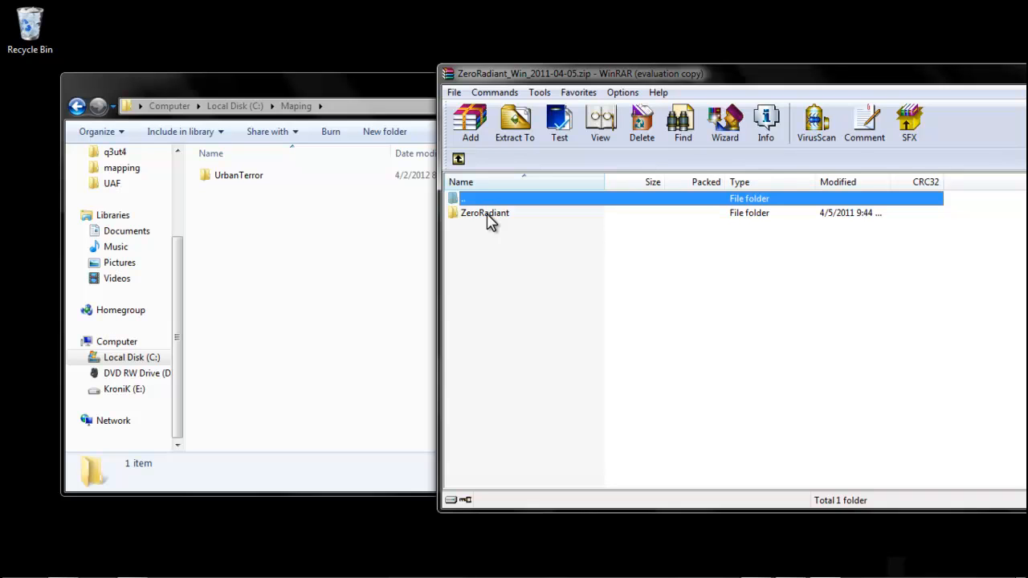
left_click_drag(488, 218, 319, 262)
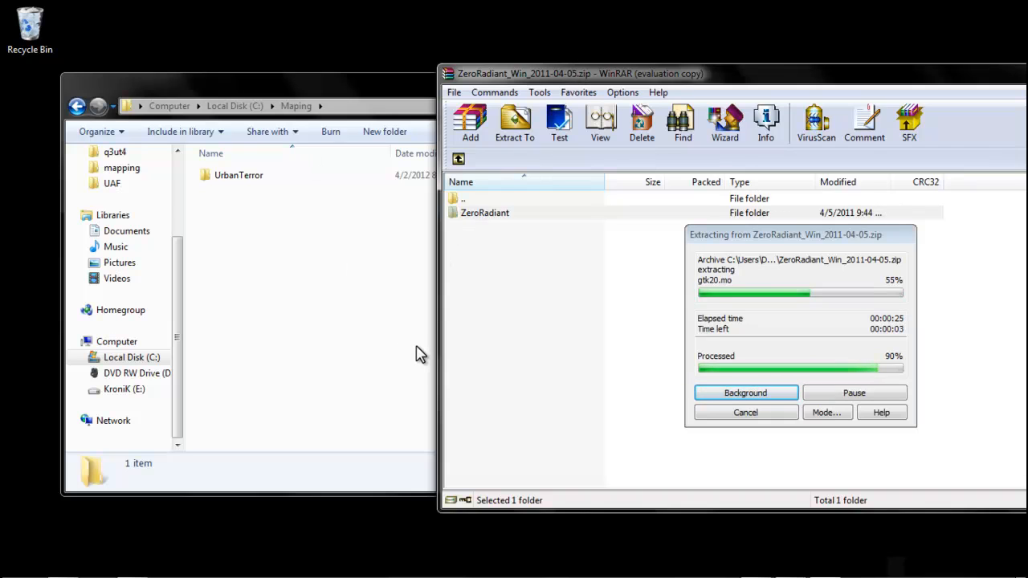
Step: Check the extracted ZeroRadiant folder next to UrbanTerror in Maping and close the WinRAR archive window
left_click(241, 289)
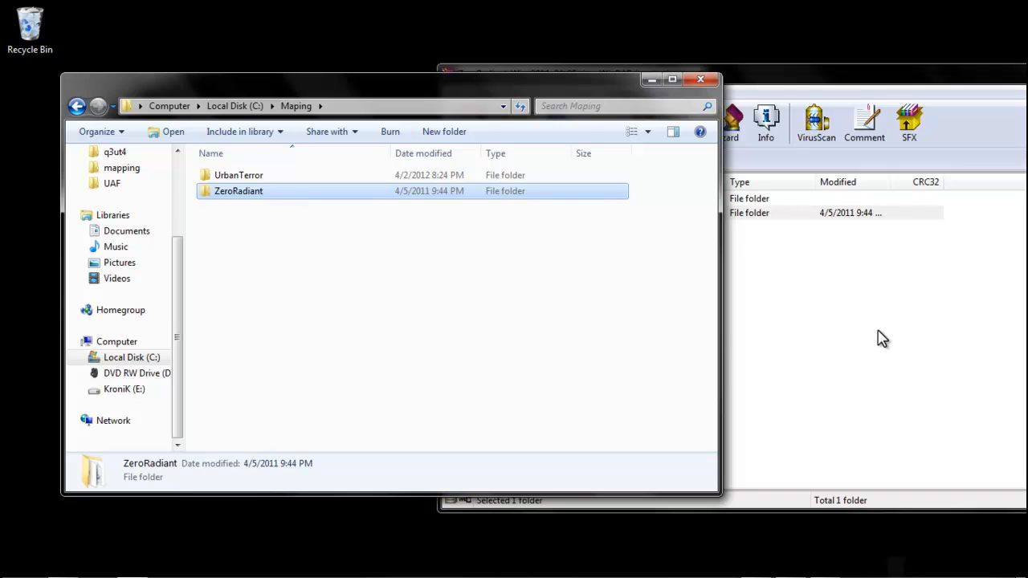
left_click_drag(254, 177, 242, 201)
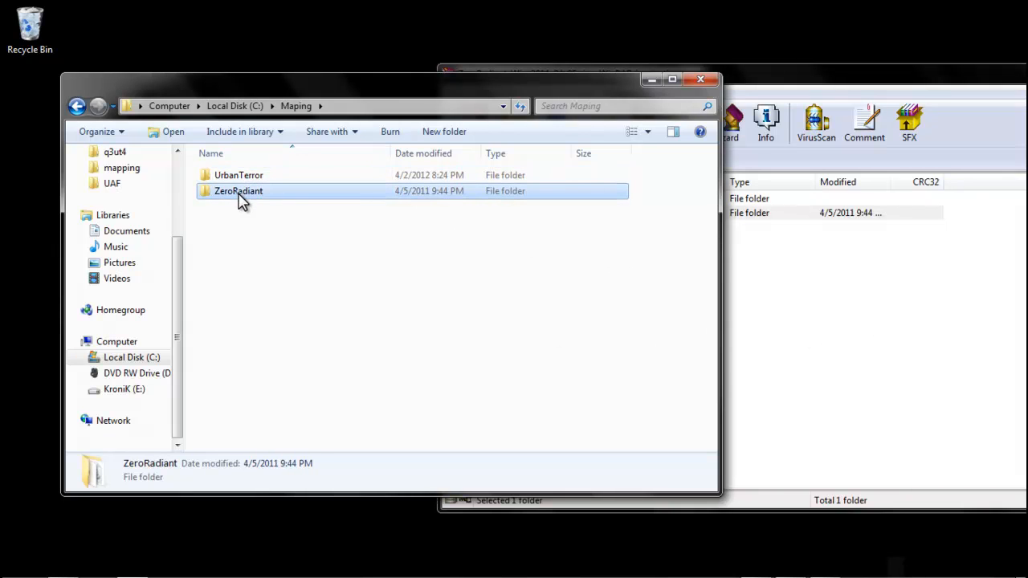
left_click(239, 253)
left_click(875, 300)
left_click_drag(934, 90, 743, 80)
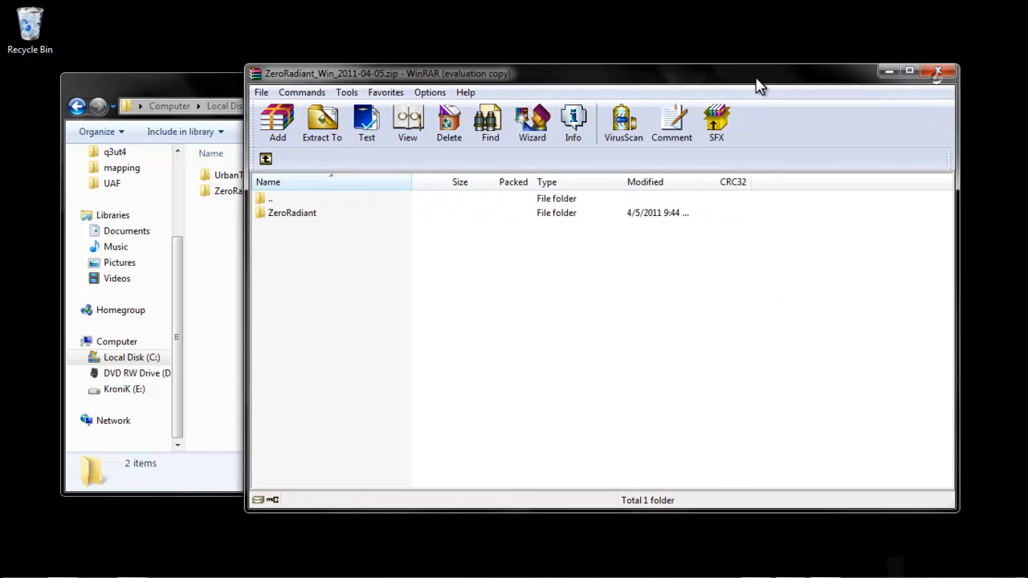
left_click(936, 75)
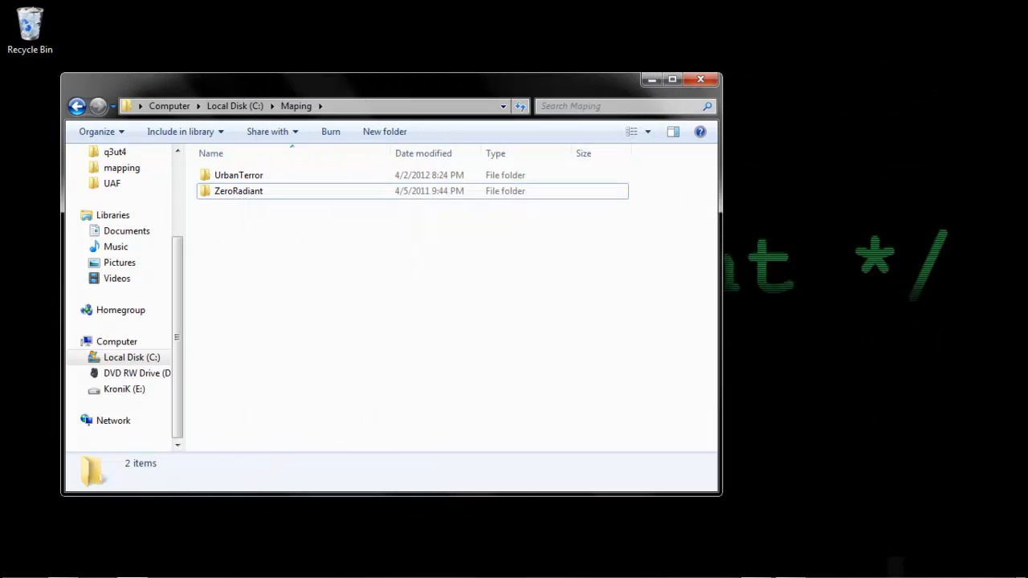
Step: Switch to Chrome and view the daffy.nerius.com page with its address and list of project links
left_click(63, 568)
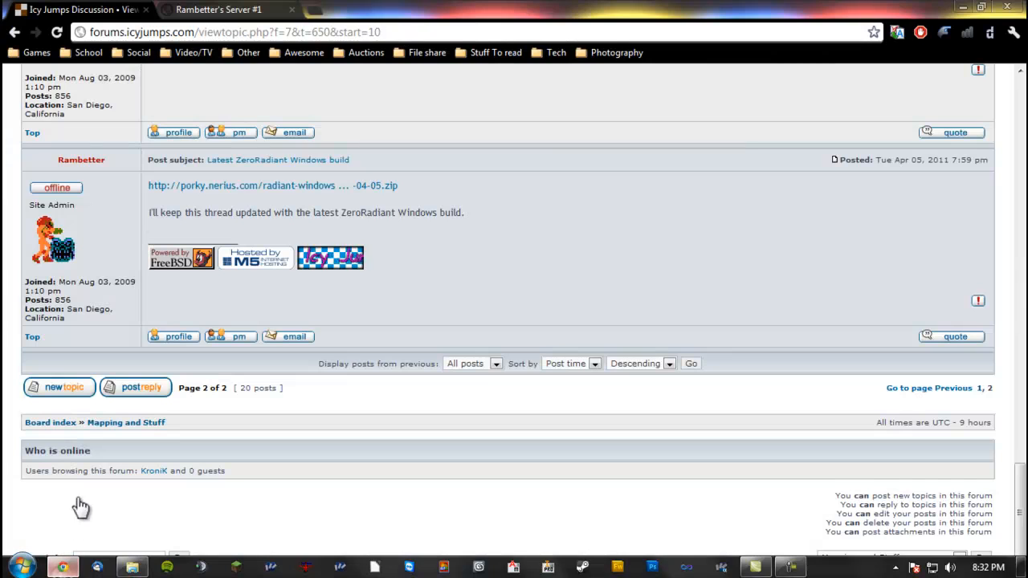
left_click(203, 9)
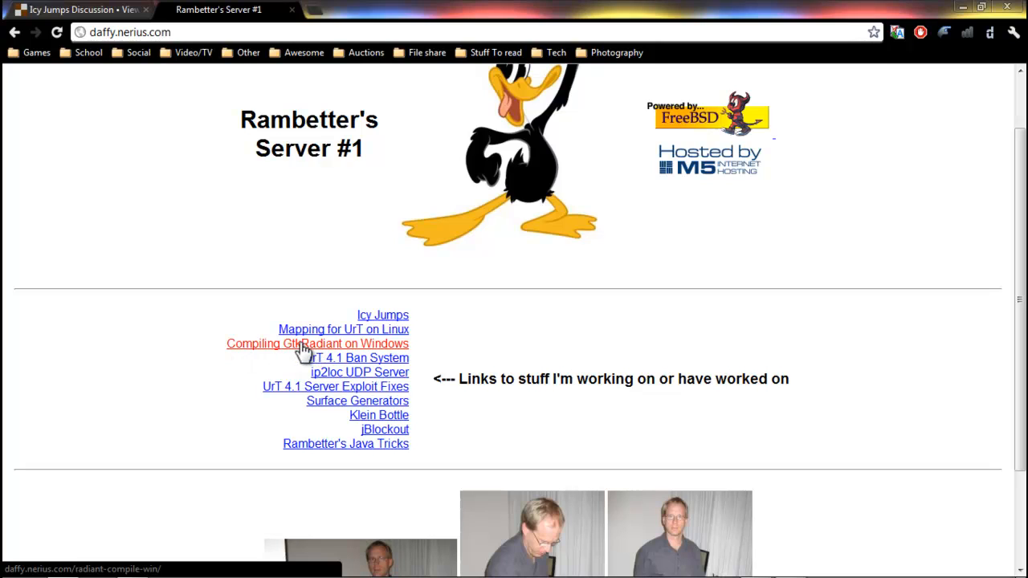
left_click_drag(175, 32, 65, 32)
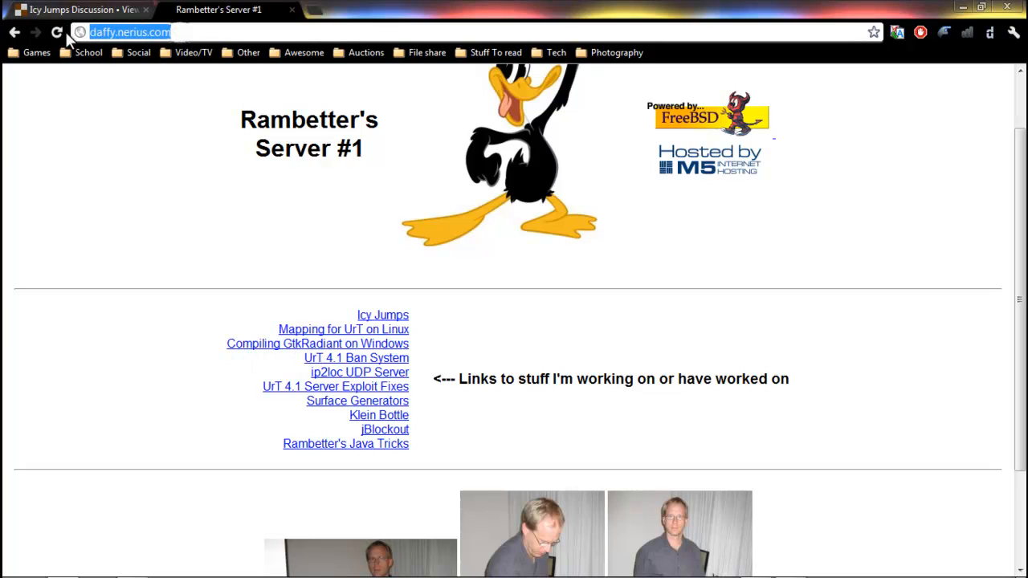
left_click(236, 204)
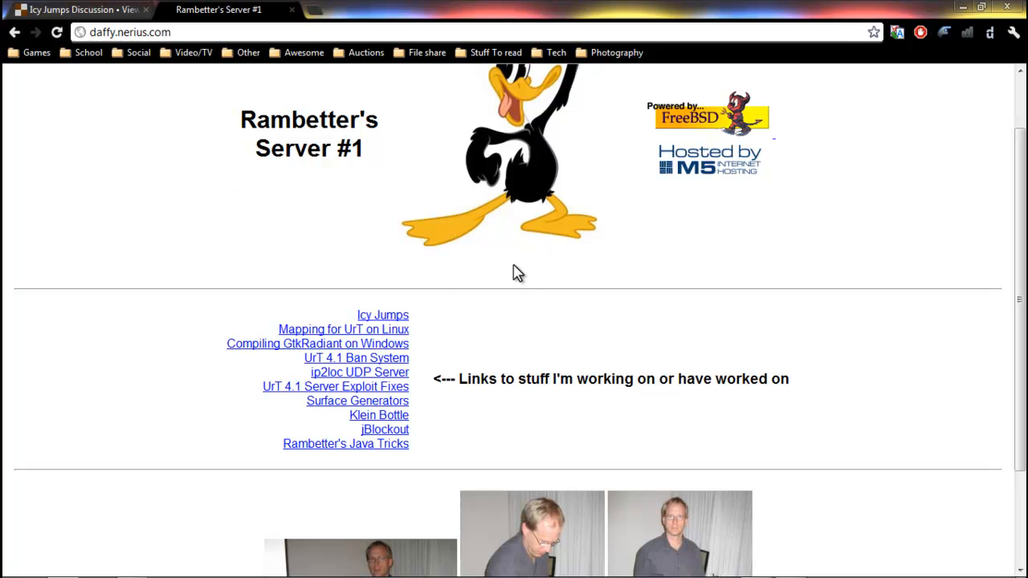
Step: View the "Compiling GtkRadiant on Windows" guide, return to the link list, and open "Mapping for UrT on Linux"
left_click(294, 346)
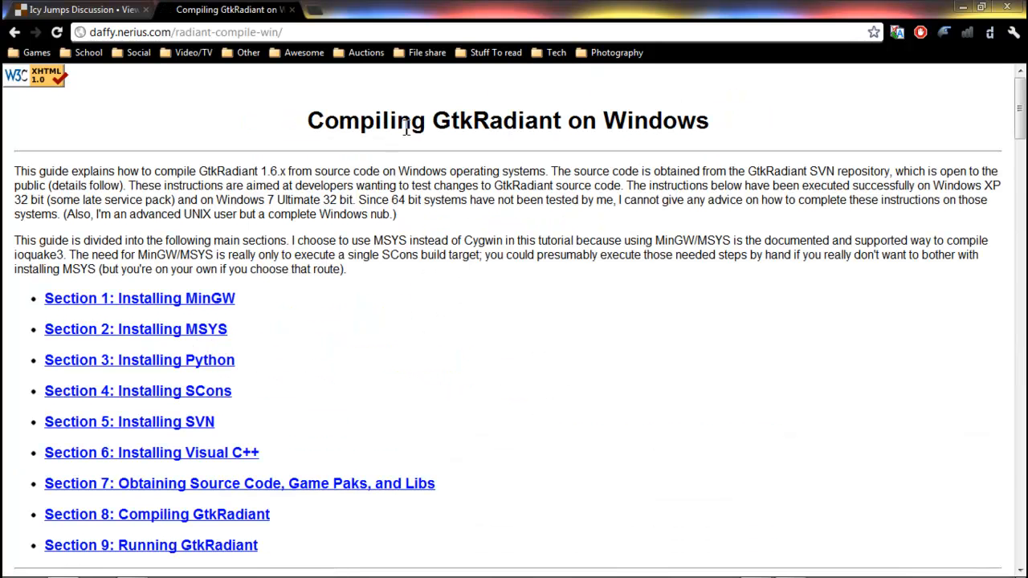
left_click(15, 32)
left_click(331, 331)
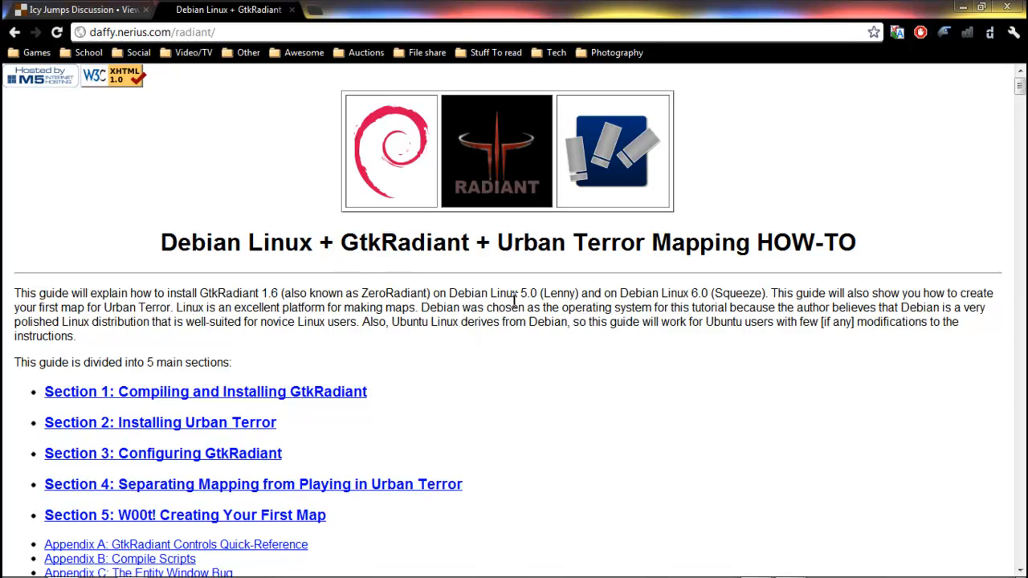
Step: Close the Linux mapping guide, minimize Chrome, and launch radiant.exe from the ZeroRadiant folder in Maping
left_click(292, 10)
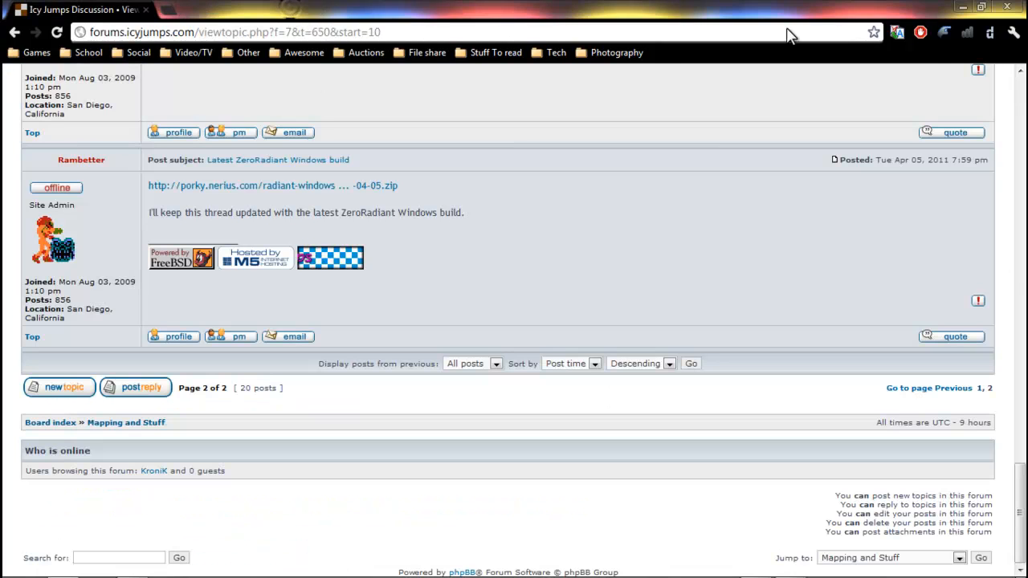
left_click(962, 11)
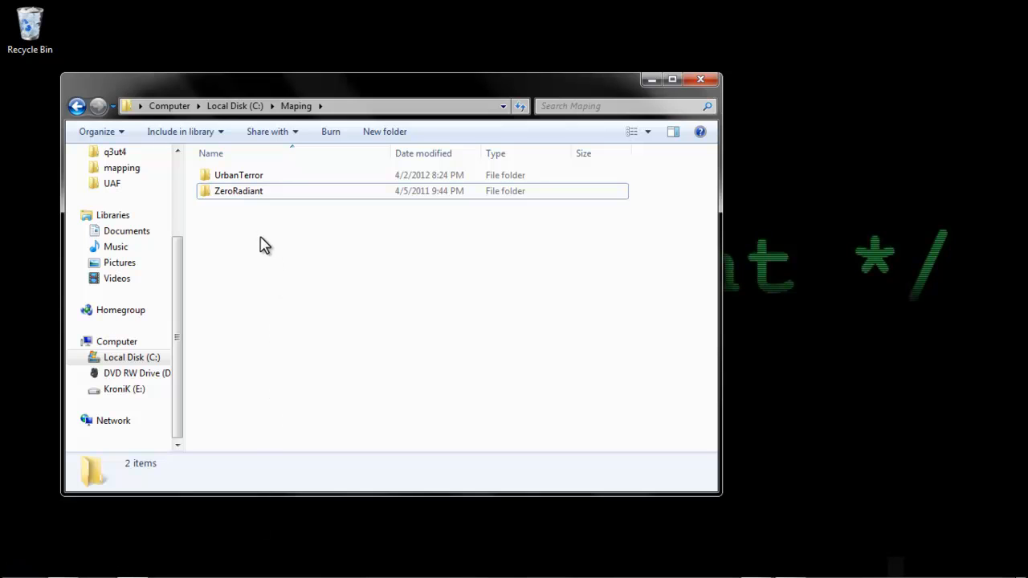
double_click(253, 198)
scroll(329, 313, "down", 8)
left_click(303, 411)
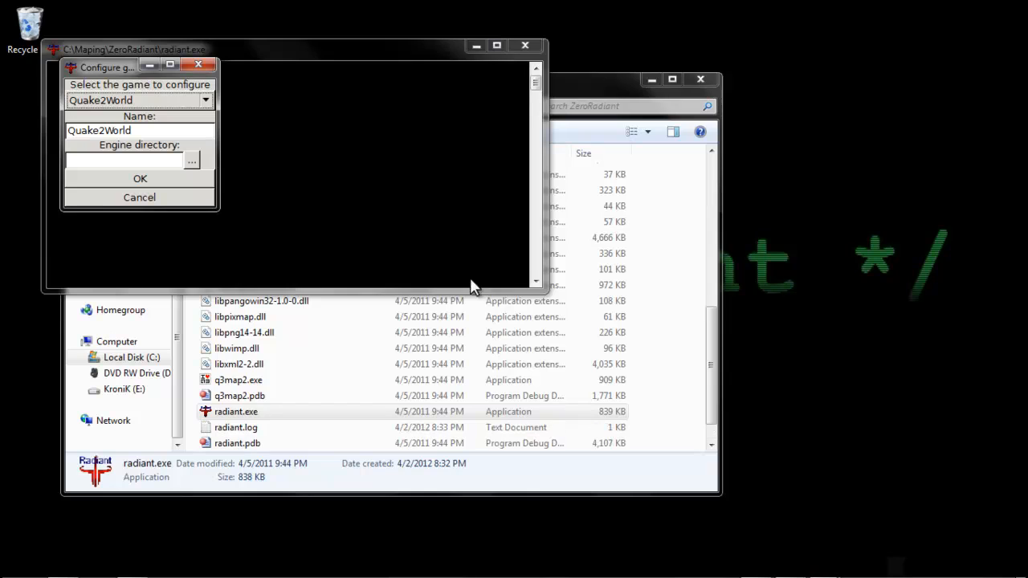
Step: Choose Urban Terror (standalone) as the game to configure and set its engine directory to C:\Maping\UrbanTerror
left_click(143, 100)
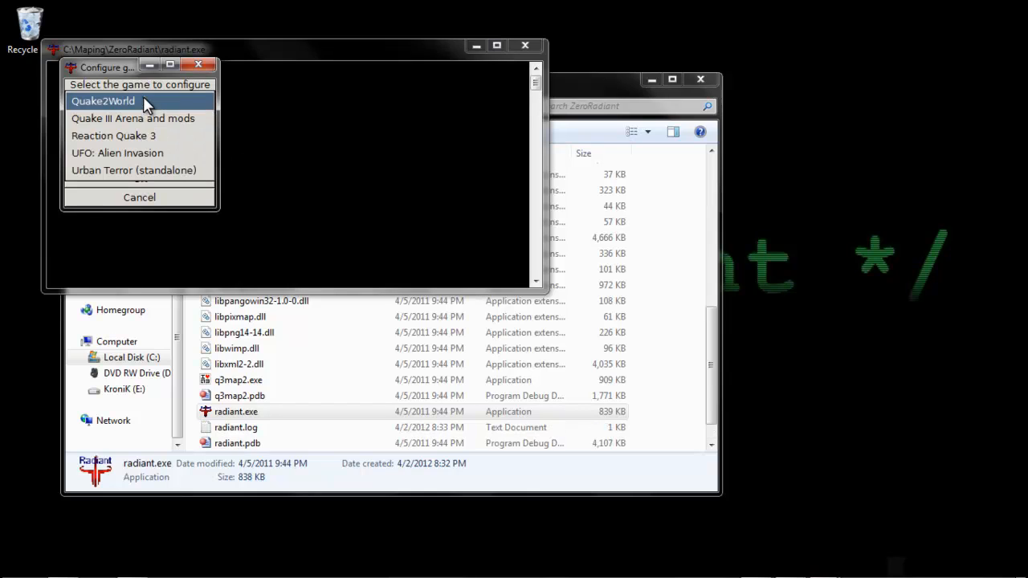
left_click(107, 172)
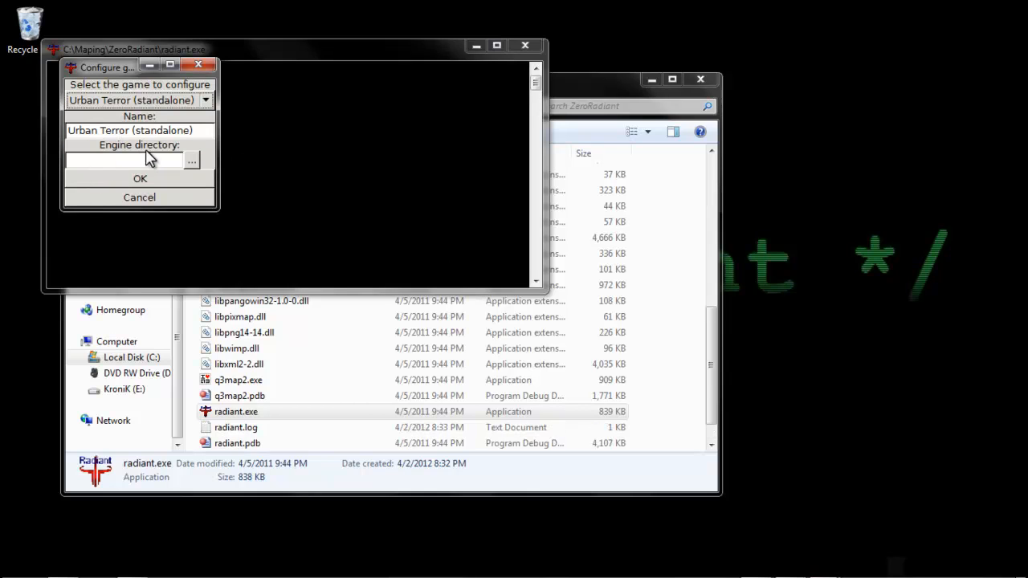
left_click(191, 161)
left_click(160, 64)
left_click(150, 88)
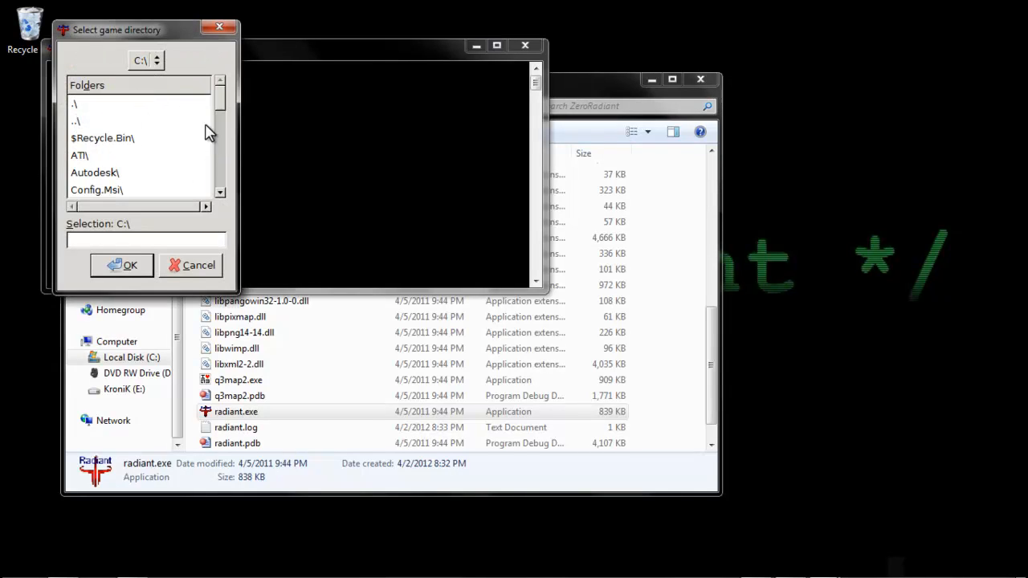
left_click_drag(218, 102, 218, 120)
double_click(112, 155)
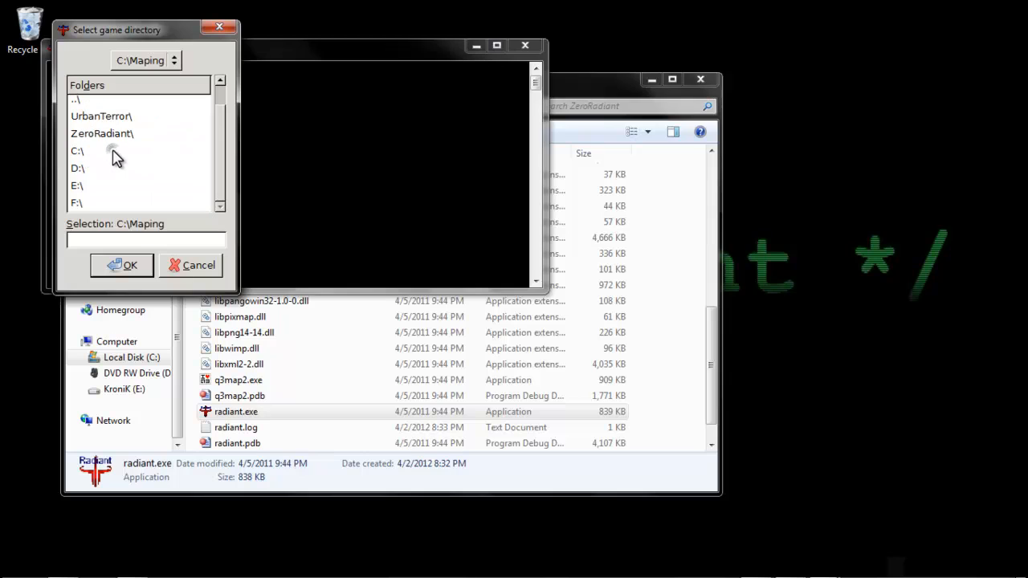
left_click(119, 119)
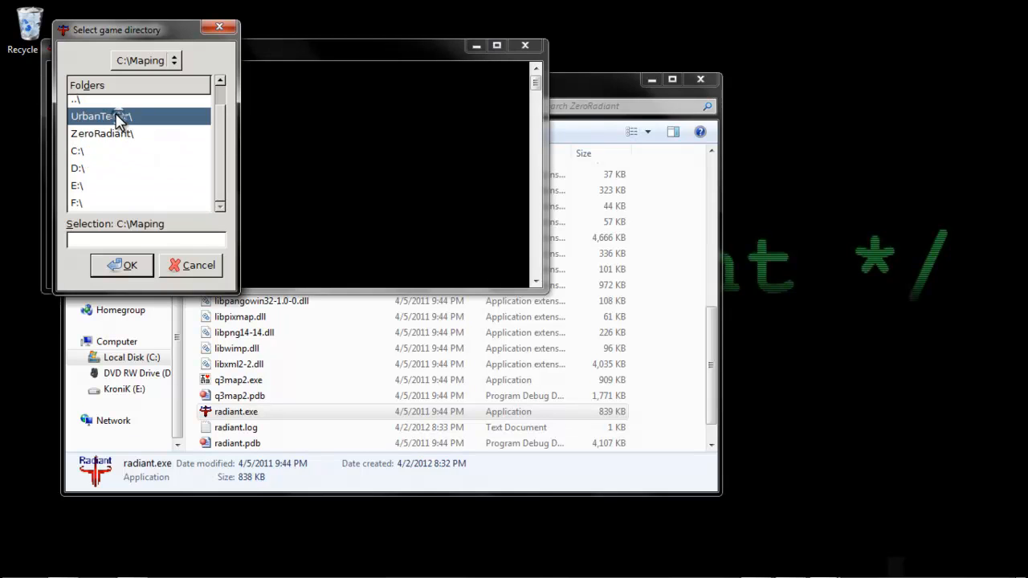
double_click(119, 119)
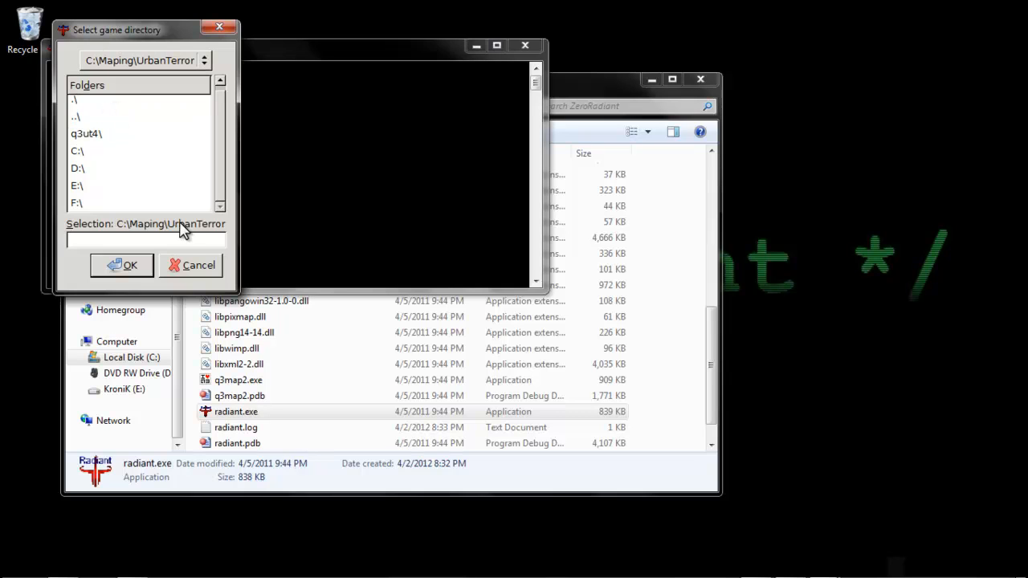
left_click(120, 265)
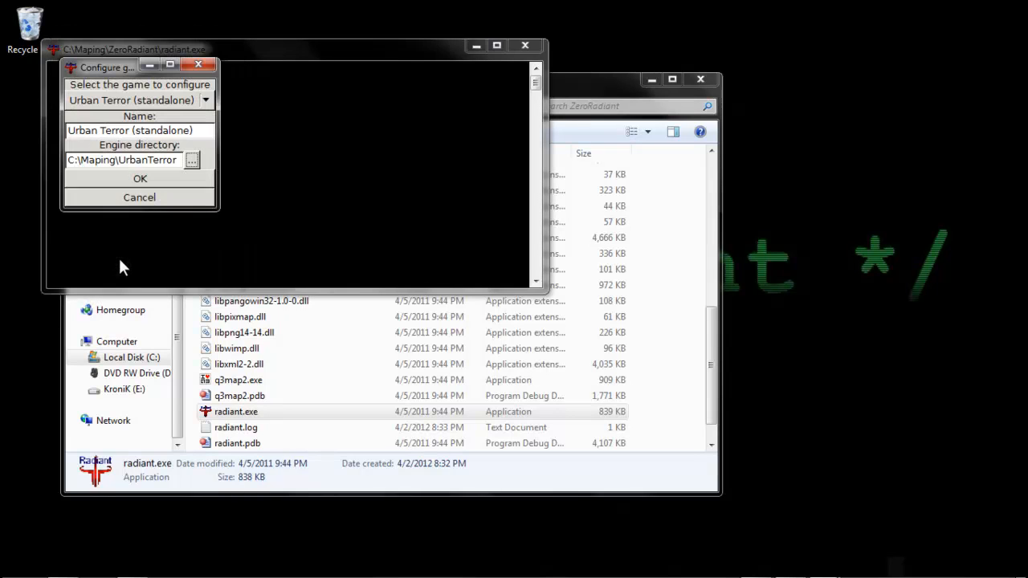
Step: Accept the game configuration, enable auto-loading of the selected game on startup, and start the editor with Urban Terror (standalone)
left_click(161, 180)
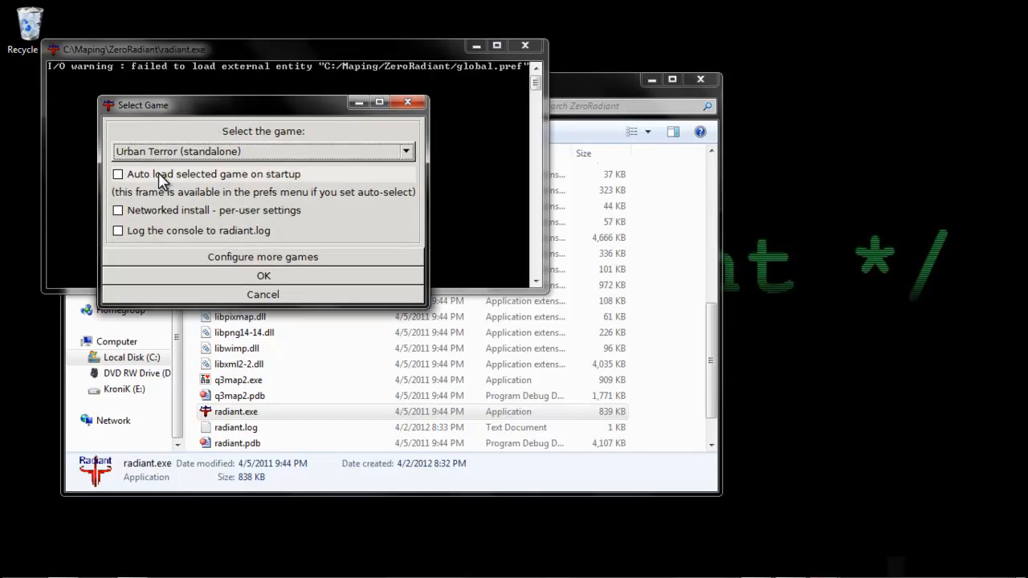
left_click(126, 176)
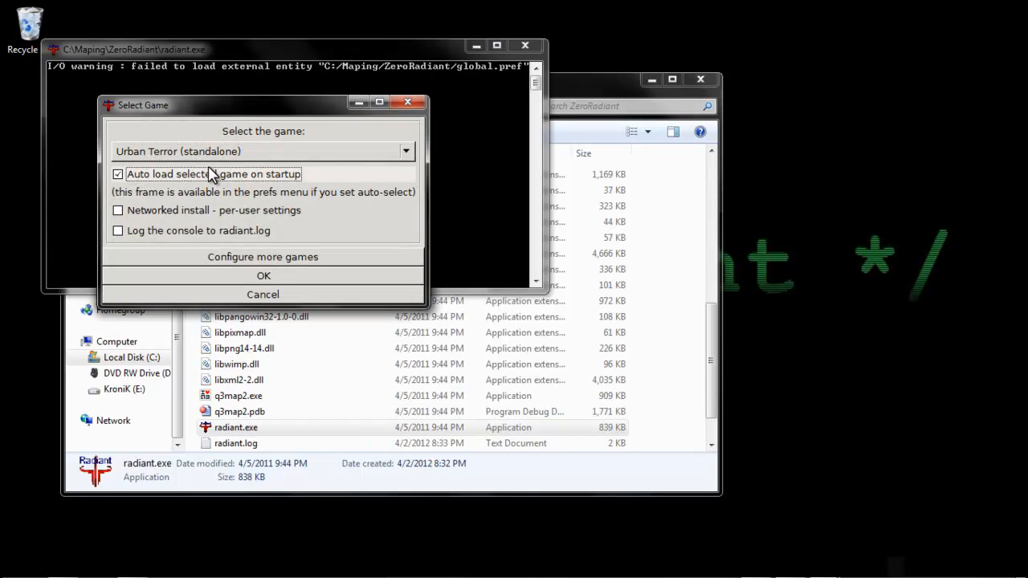
left_click(231, 277)
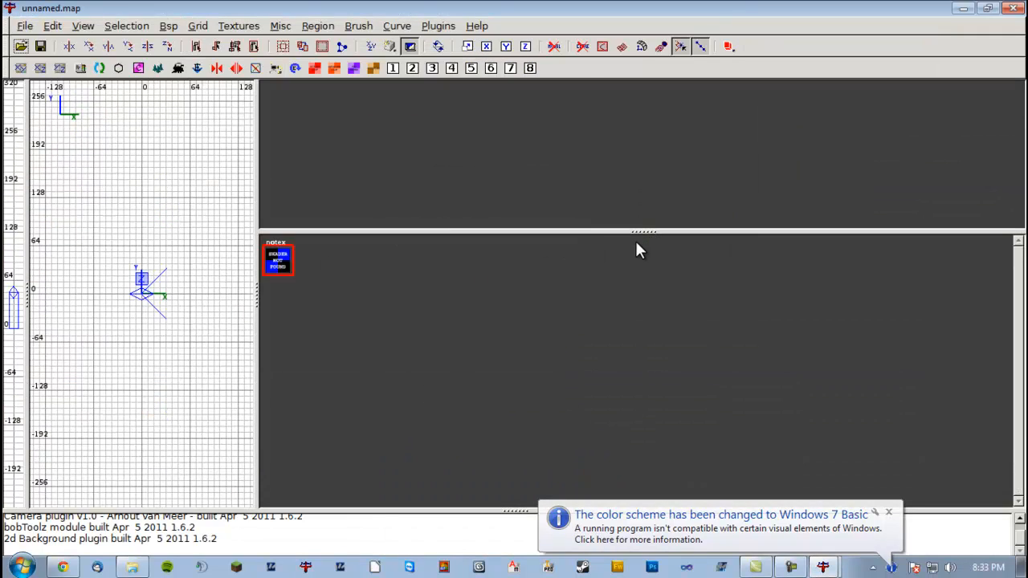
Step: Resize the editor panes to enlarge the camera view and the 2D grid and narrow the Z-axis view to a thin strip
left_click_drag(645, 232, 642, 294)
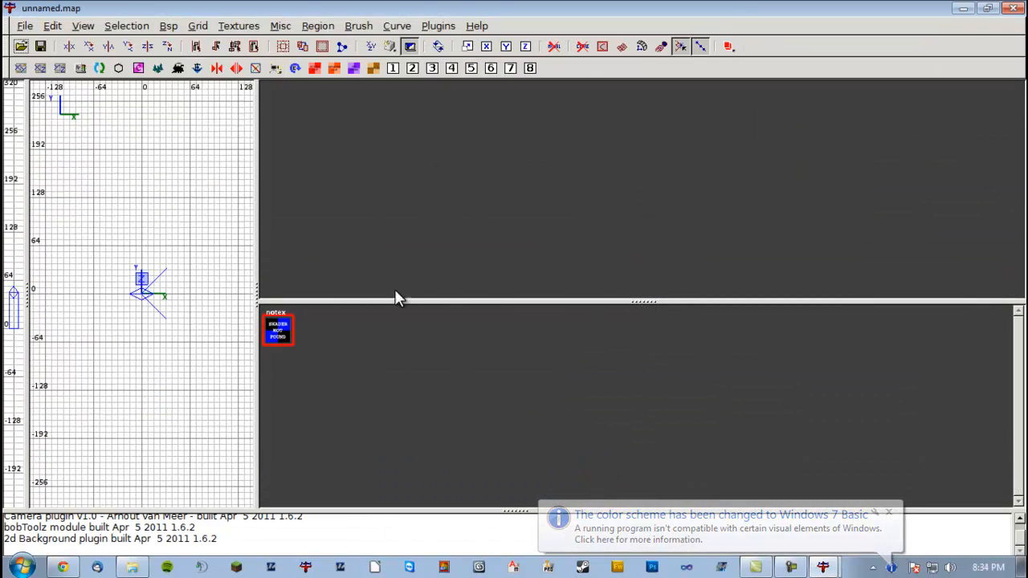
left_click_drag(255, 290, 544, 318)
left_click_drag(27, 292, 11, 289)
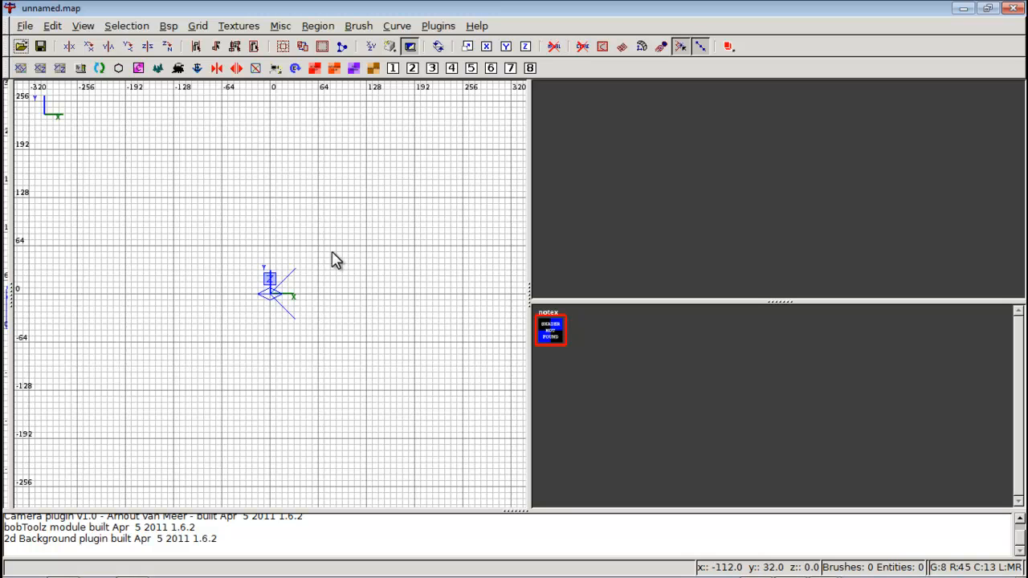
Step: Apply the Black and Green color theme to the editor
left_click(280, 27)
mouse_move(347, 69)
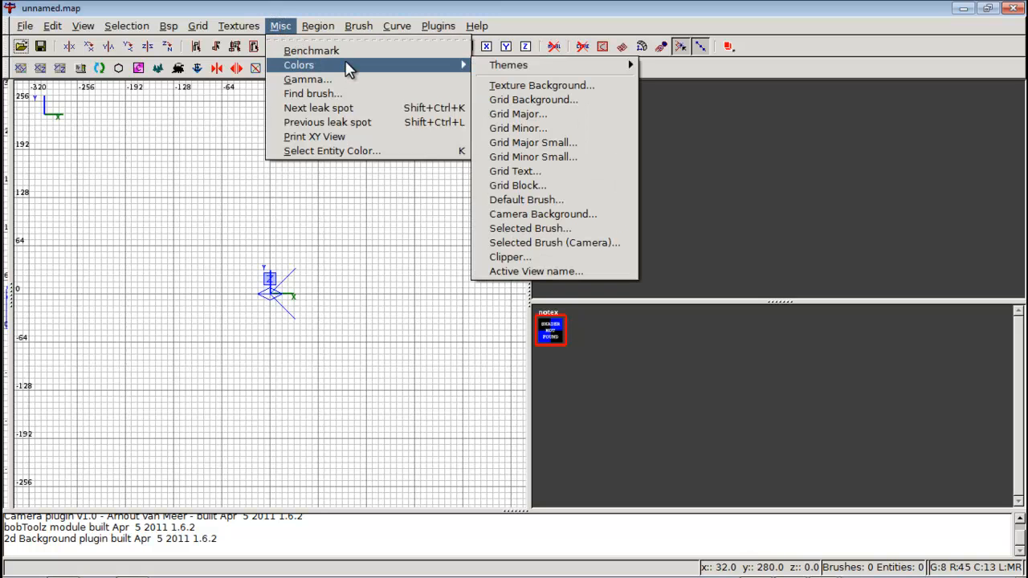
mouse_move(533, 72)
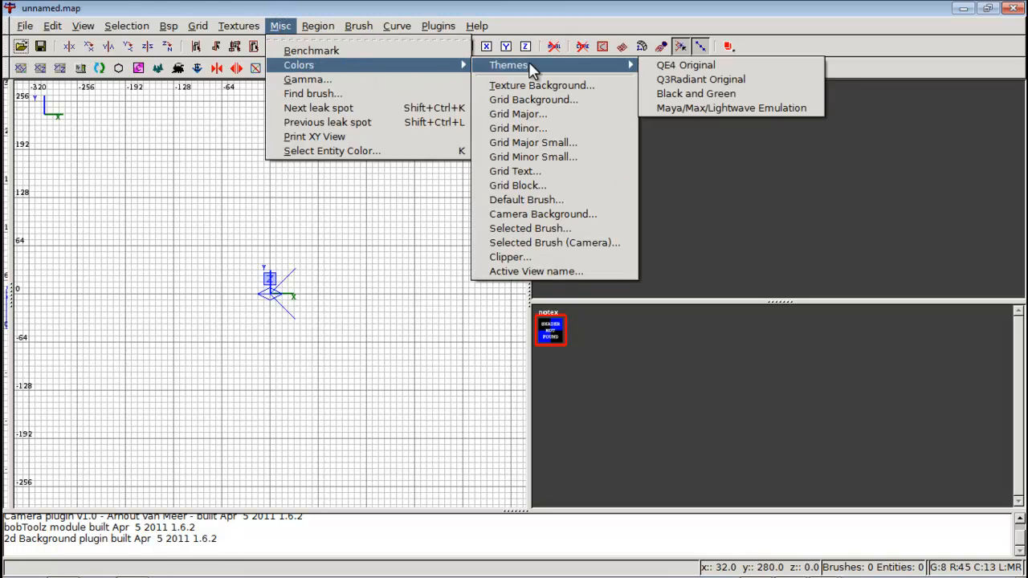
left_click(685, 93)
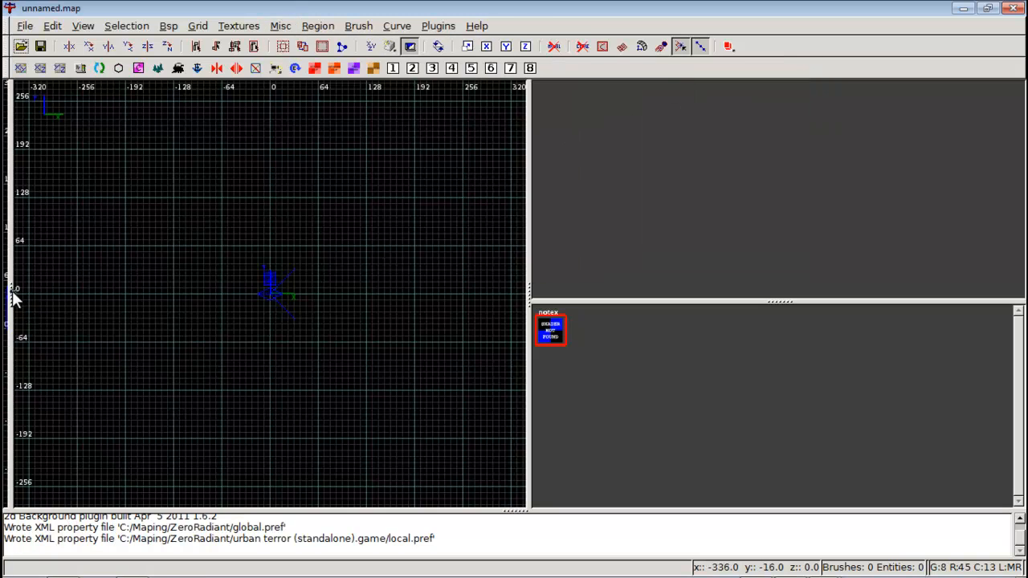
Step: Fine-tune the layout by collapsing the Z-axis view further, heightening the camera view, and slightly widening the 2D grid
left_click_drag(10, 290, 4, 289)
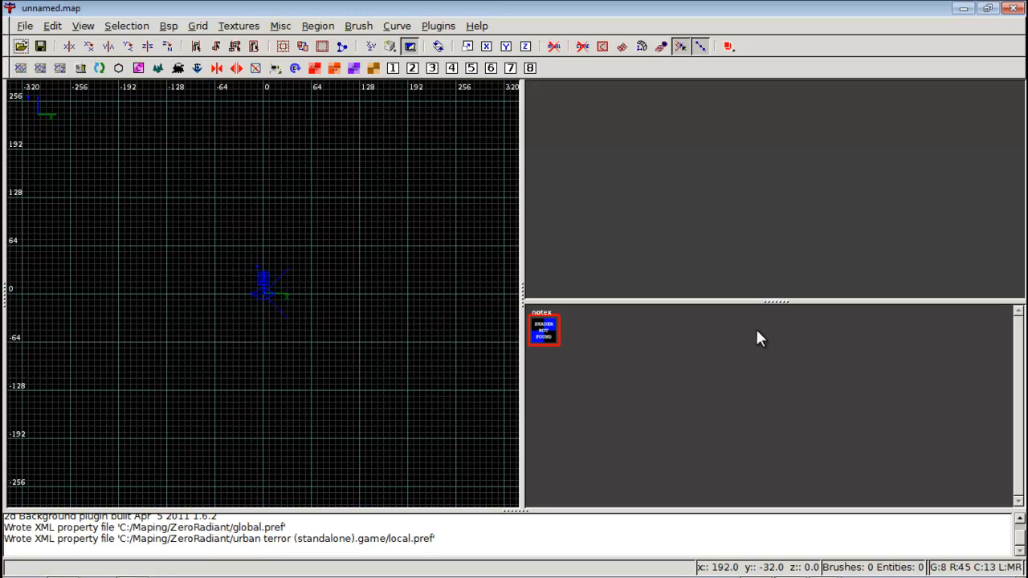
left_click_drag(771, 301, 771, 314)
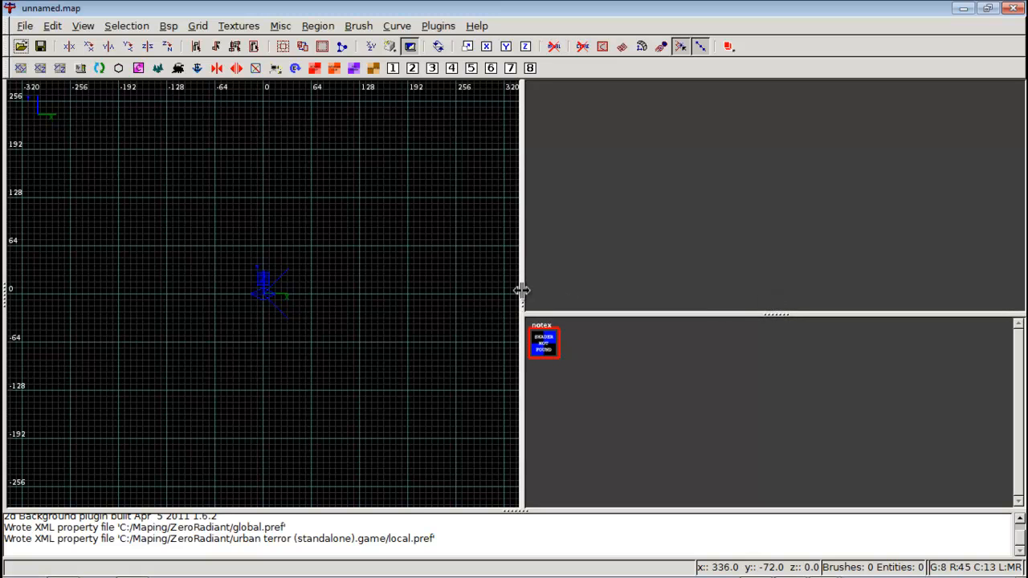
left_click_drag(522, 290, 527, 290)
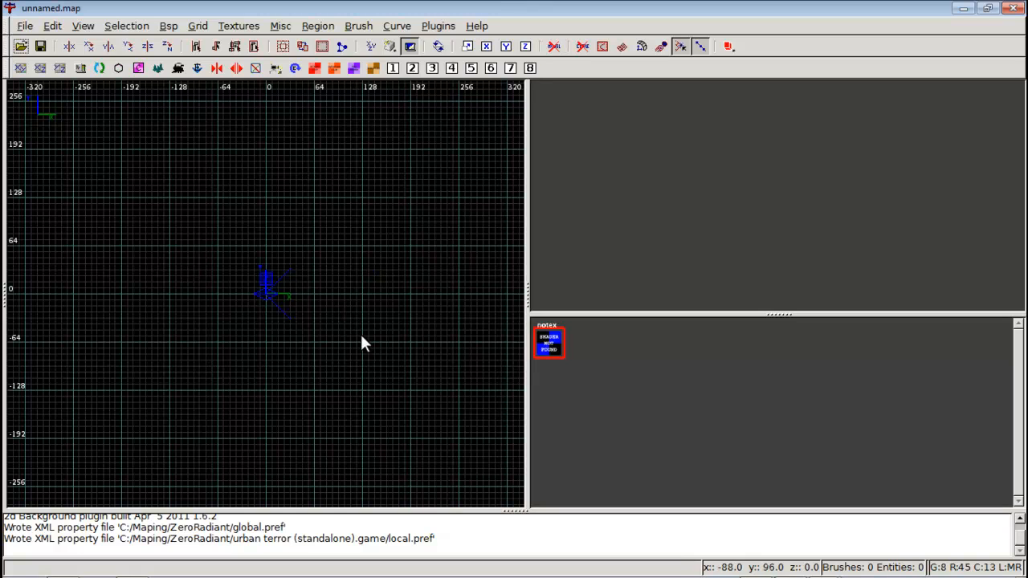
Step: Close the Radiant editor and open the q3ut4 folder of the UrbanTerror installation in Program Files (x86)
left_click(1011, 9)
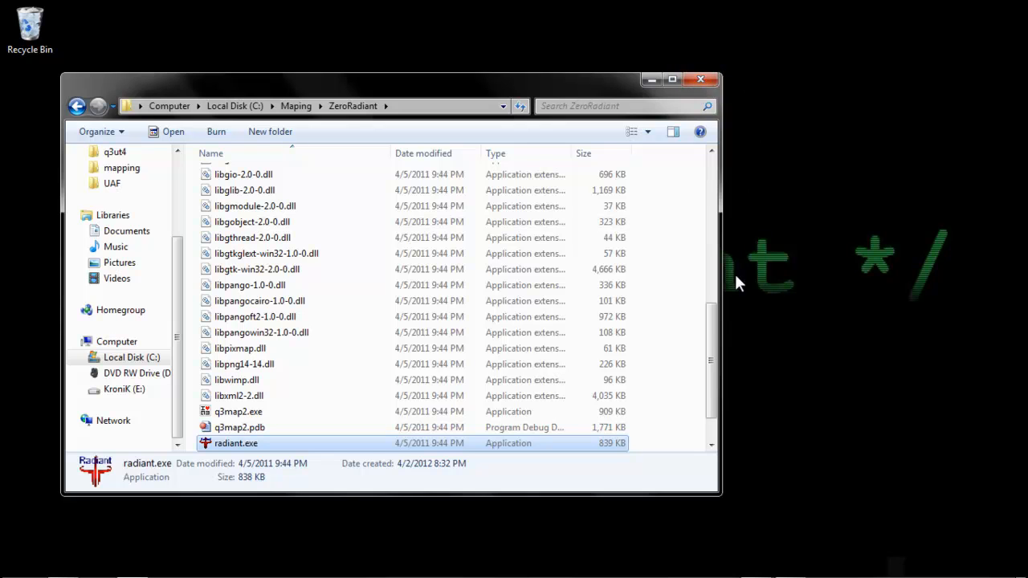
left_click_drag(712, 332, 718, 159)
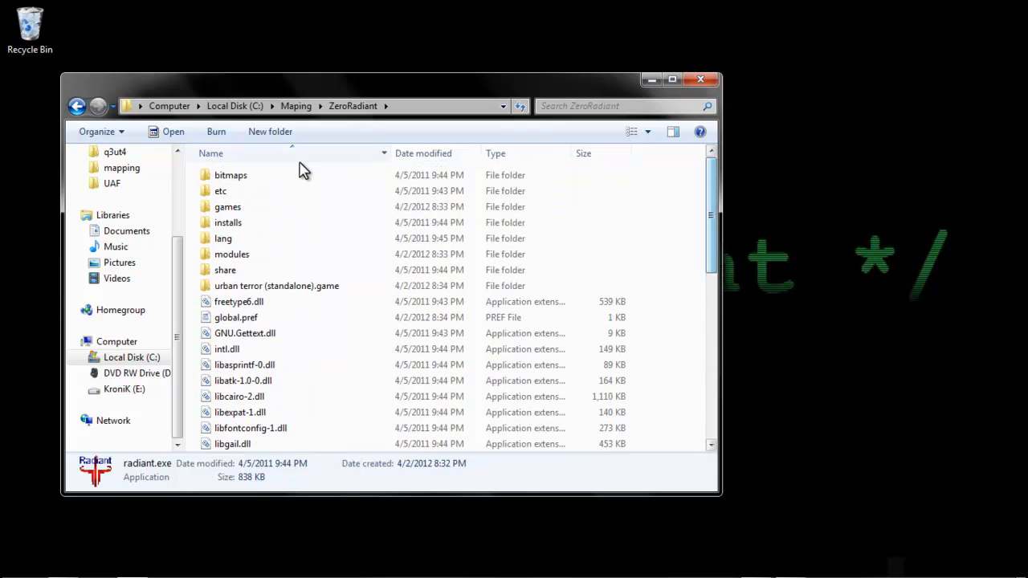
left_click_drag(175, 267, 182, 184)
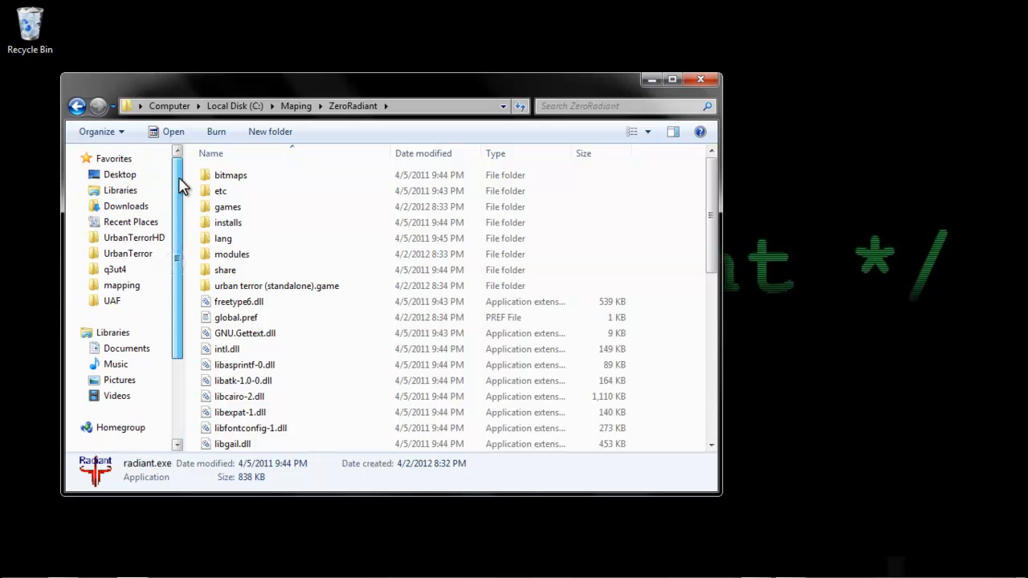
left_click(128, 256)
double_click(225, 175)
Step: Find ut4_icysequel1a.pk3 among the map files and examine its name and .pk3 extension without renaming it
scroll(378, 292, "down", 11)
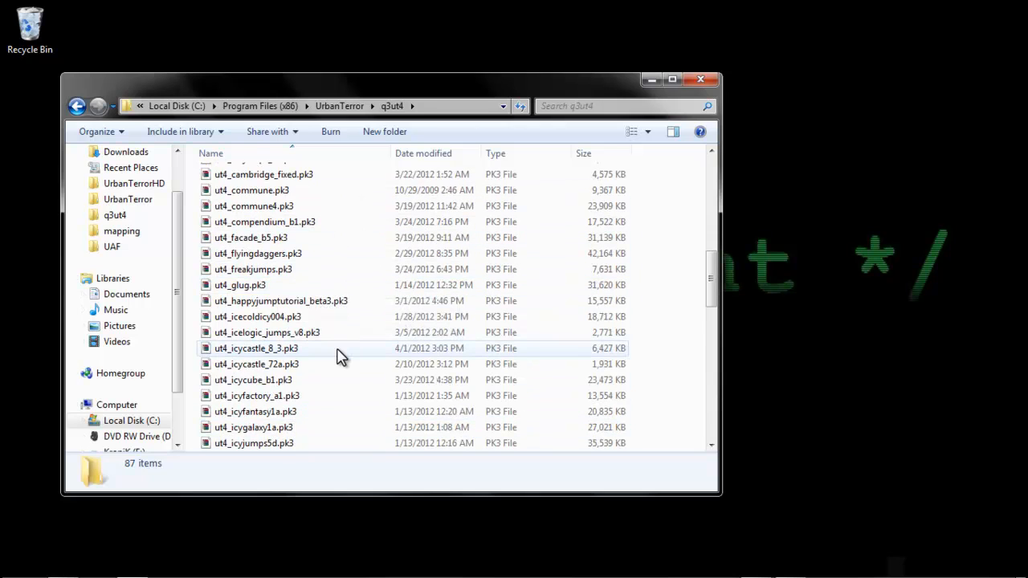
scroll(339, 329, "down", 3)
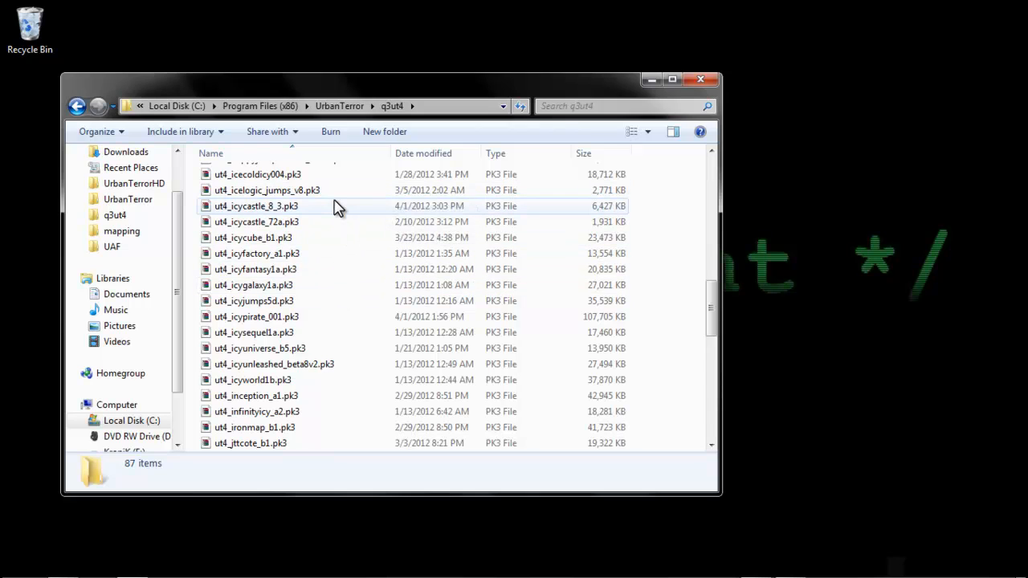
left_click(232, 336)
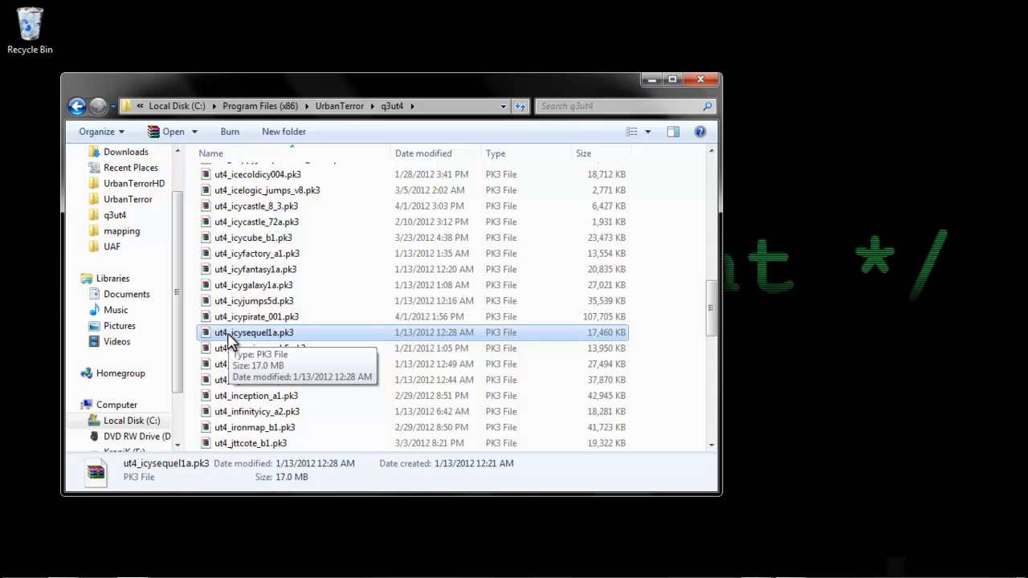
left_click(245, 336)
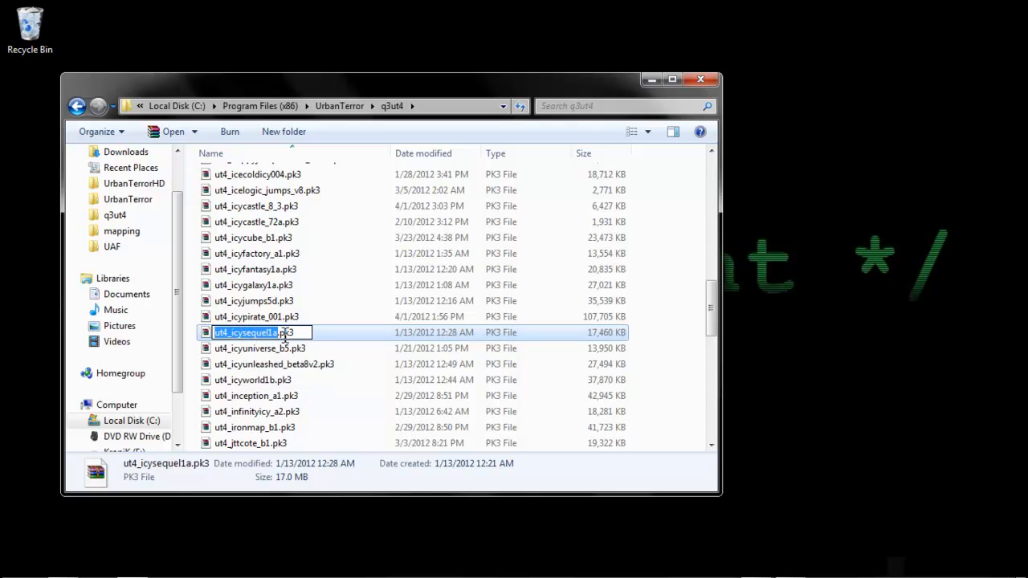
left_click(310, 331)
left_click(252, 360)
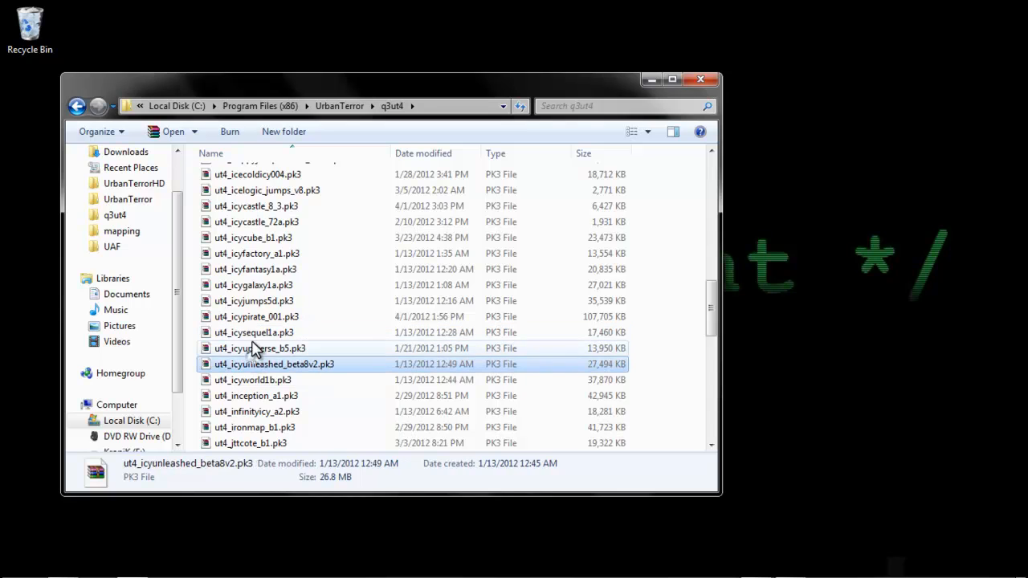
left_click(254, 334)
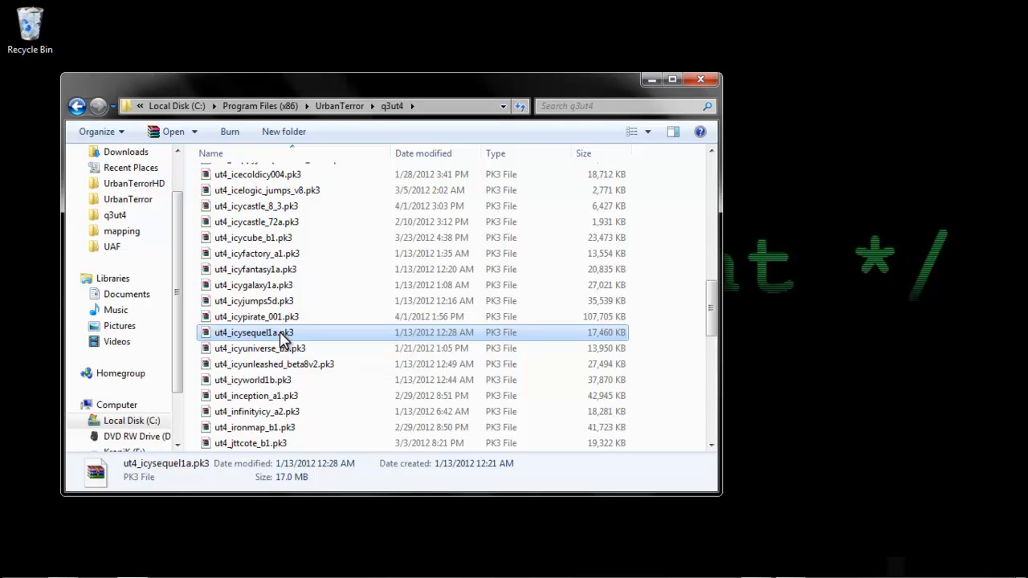
Step: Set the folder view options so that extensions for known file types are not hidden, and confirm the settings
left_click(102, 132)
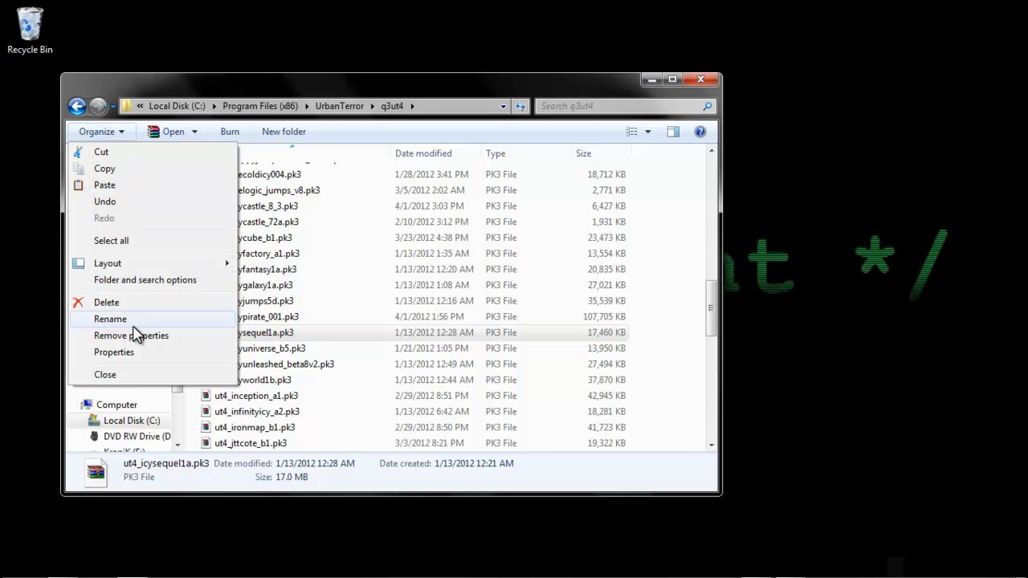
left_click(158, 281)
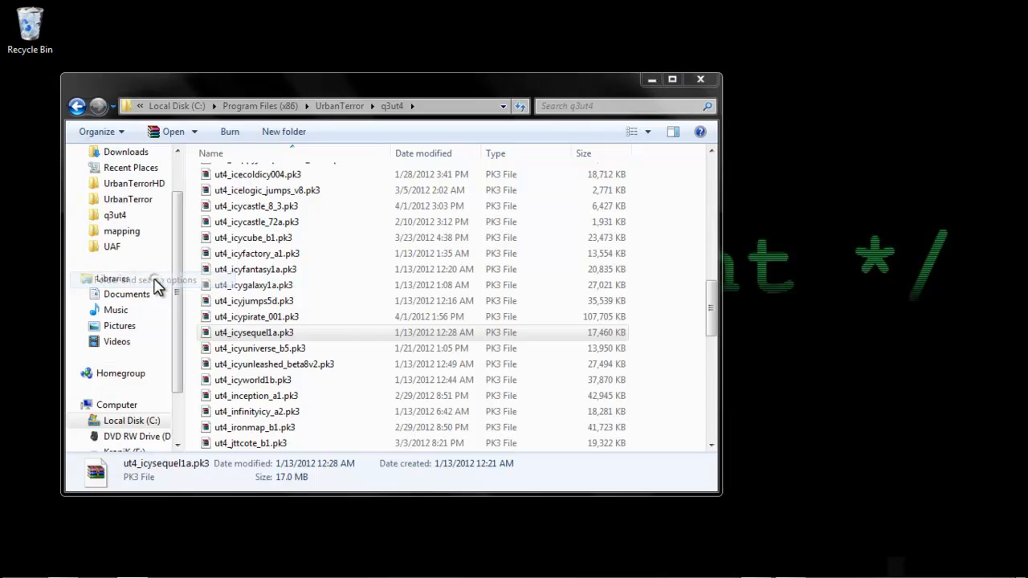
left_click(142, 170)
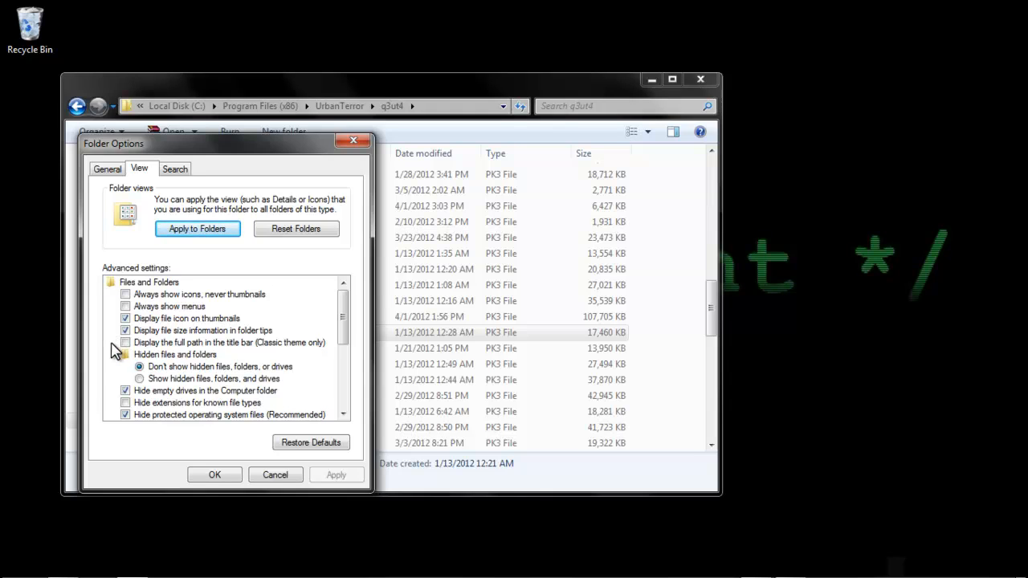
left_click(125, 404)
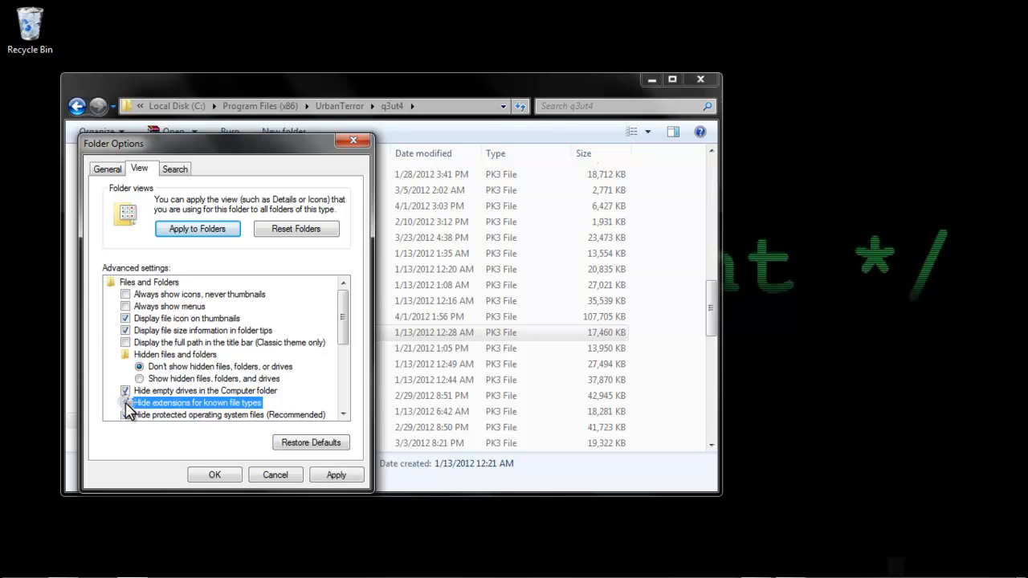
left_click(214, 475)
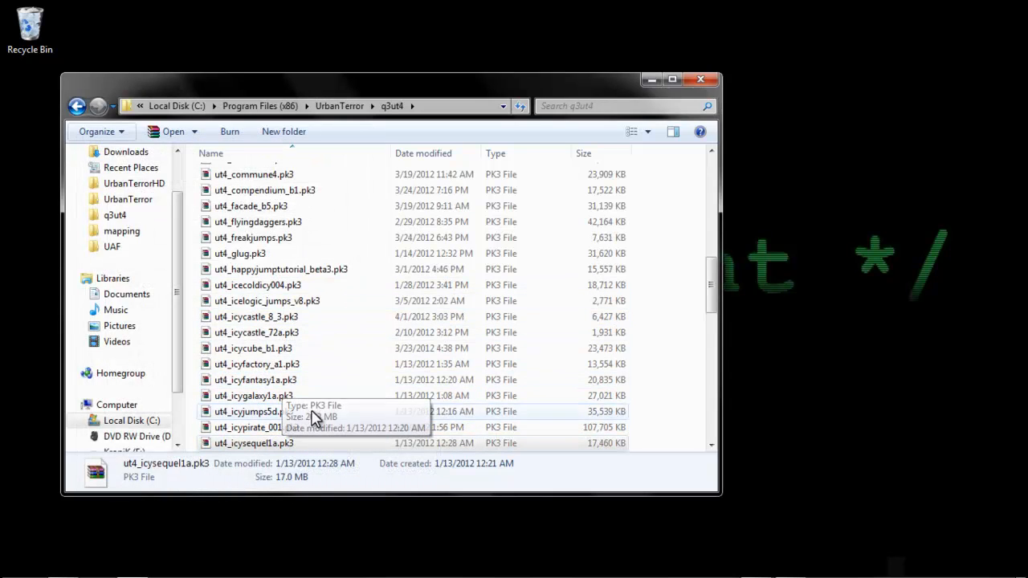
Step: Rename ut4_icysequel1a.pk3 to ut4_icysequel1a.zip, accept the extension change, and open the archive briefly to view its folders
scroll(295, 450, "down", 2)
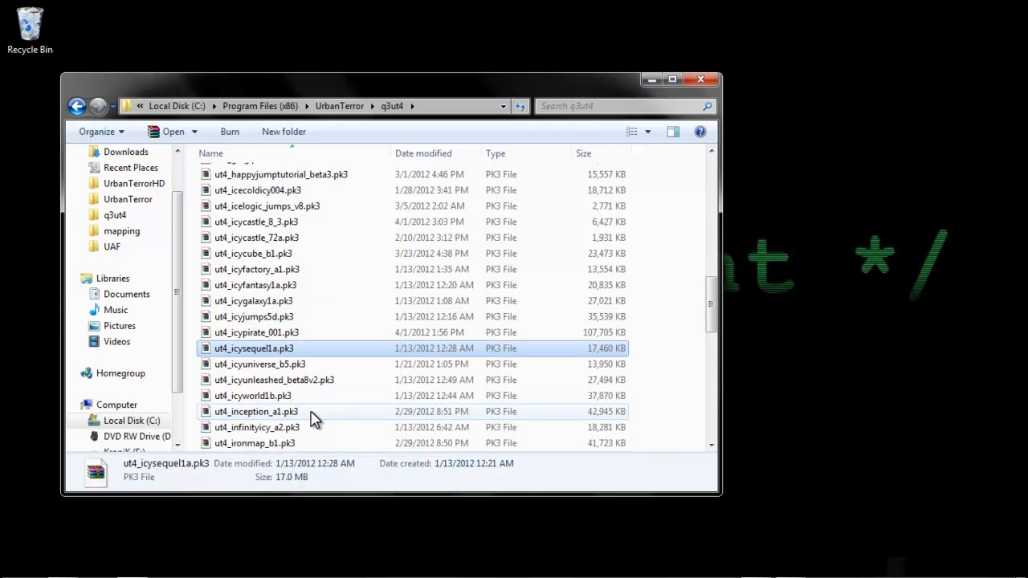
left_click(298, 353)
left_click(284, 344)
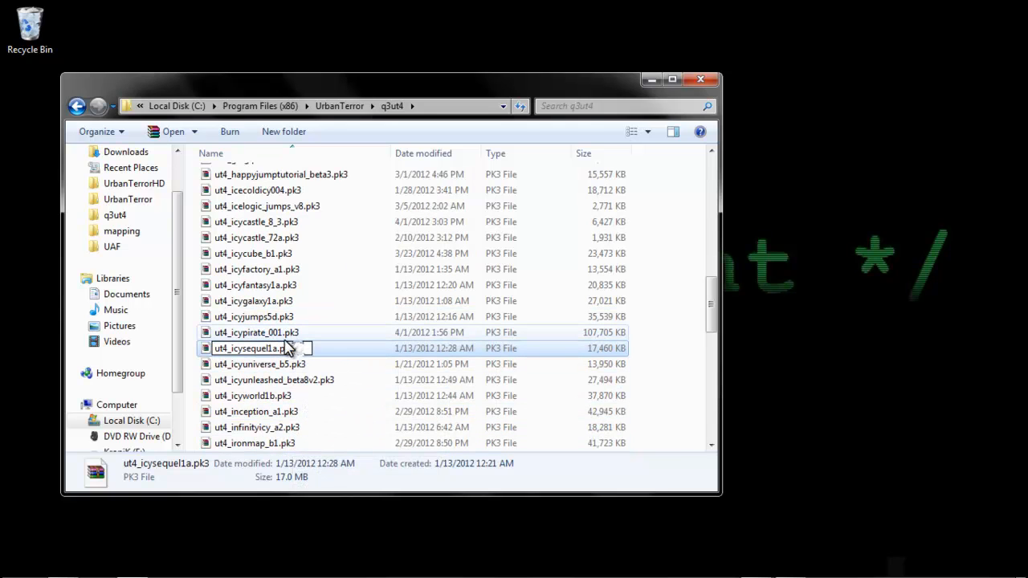
key("BackSpace")
key("BackSpace")
type("zip")
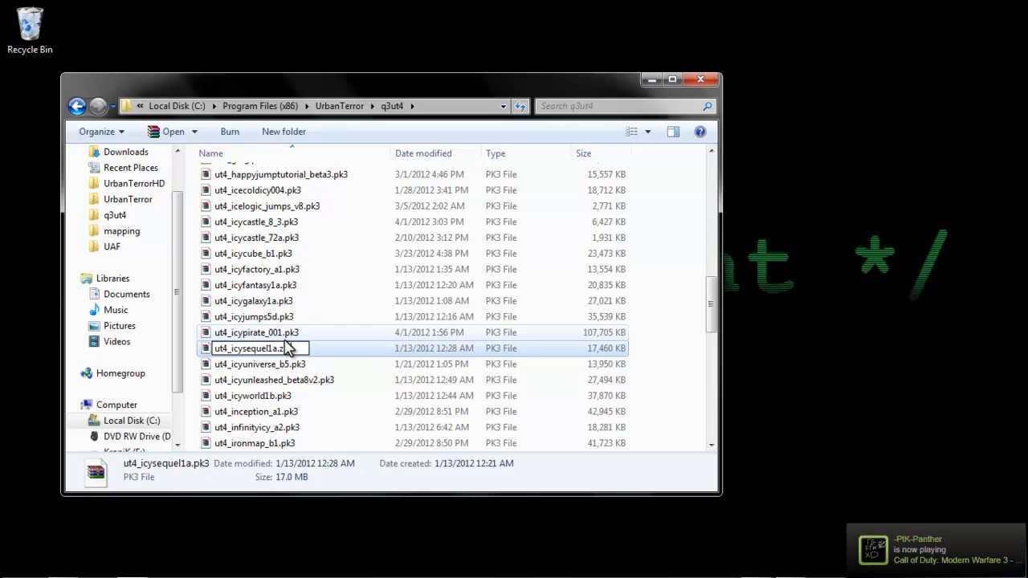
key("Return")
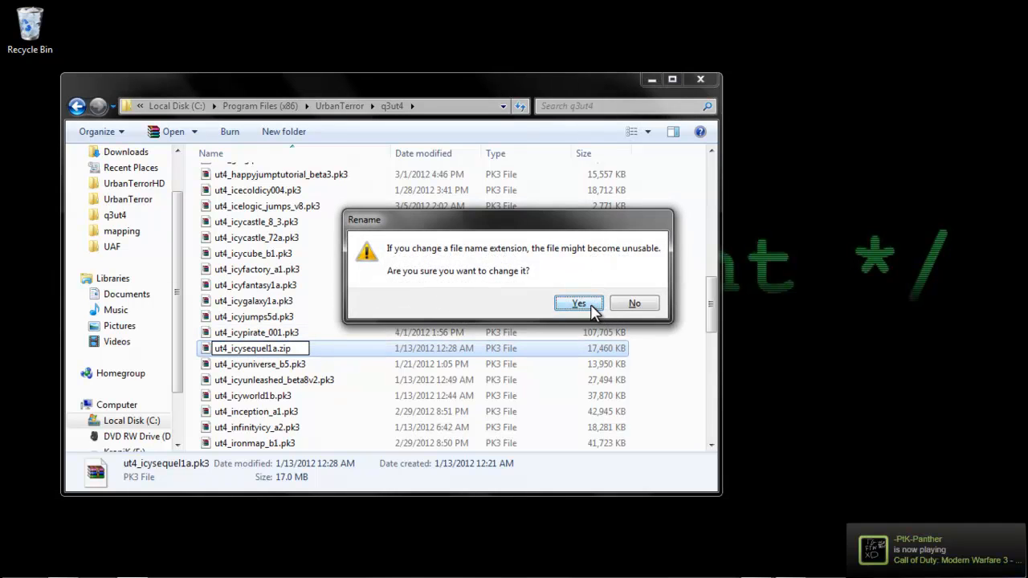
left_click(591, 305)
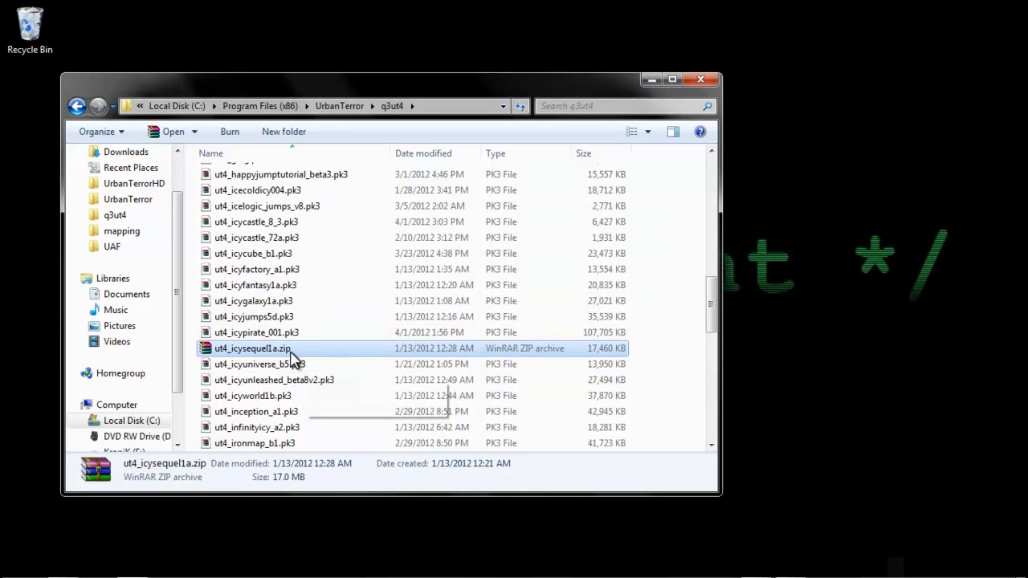
double_click(291, 353)
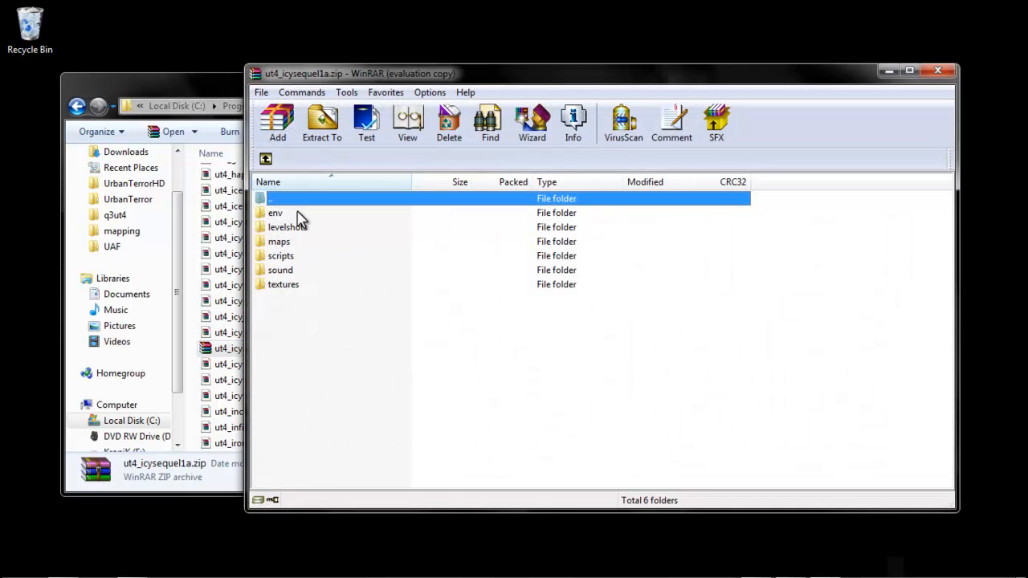
left_click(936, 70)
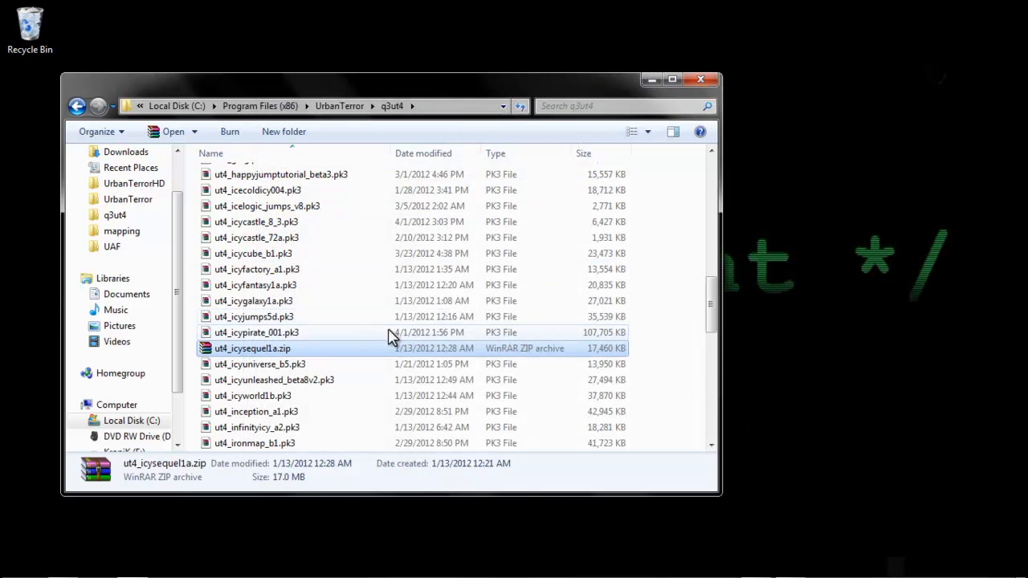
Step: Rename ut4_icysequel1a.zip back to ut4_icysequel1a.pk3 and accept the extension change
left_click(285, 350)
left_click(299, 348)
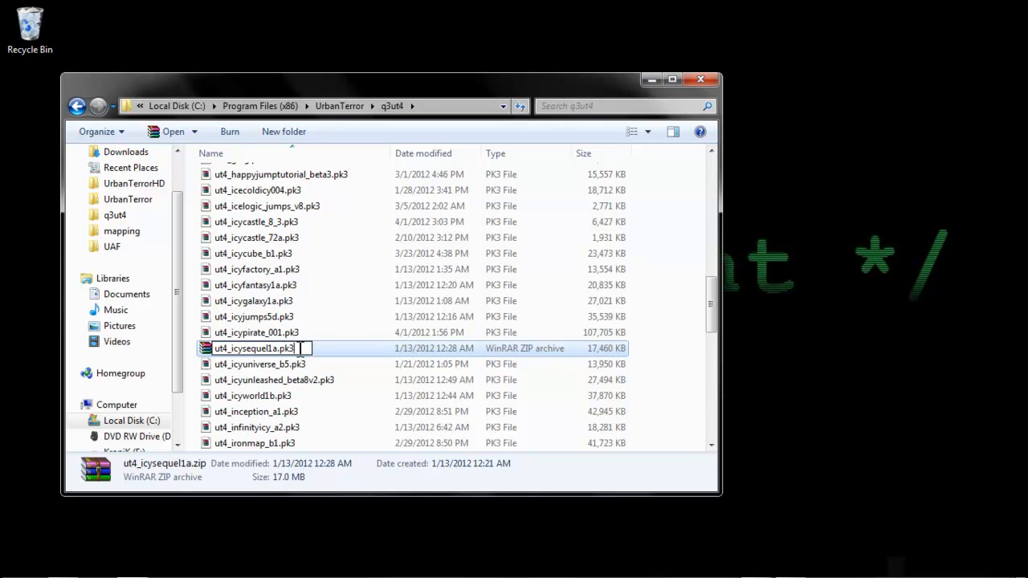
type("pk3")
key("Return")
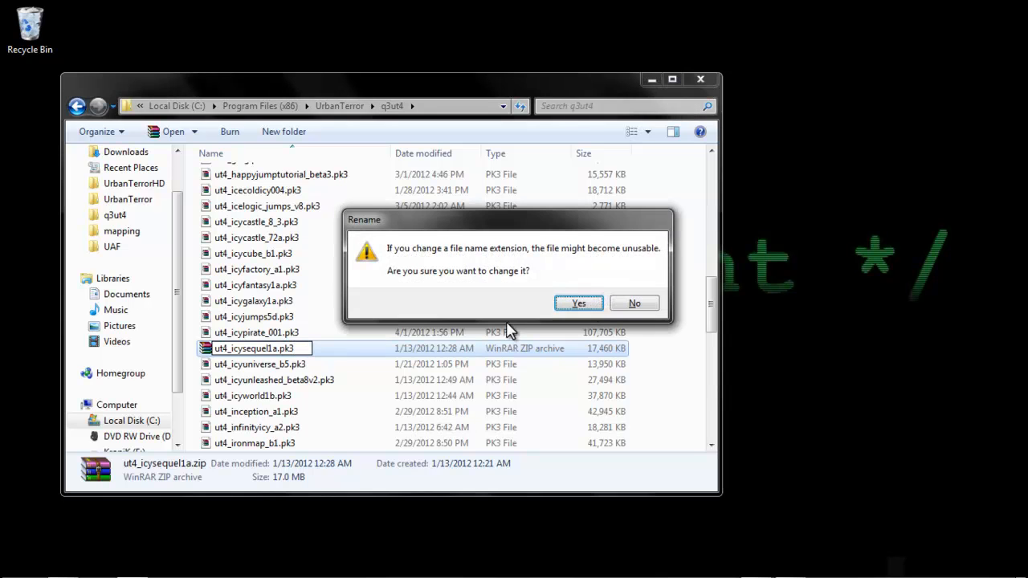
left_click(575, 305)
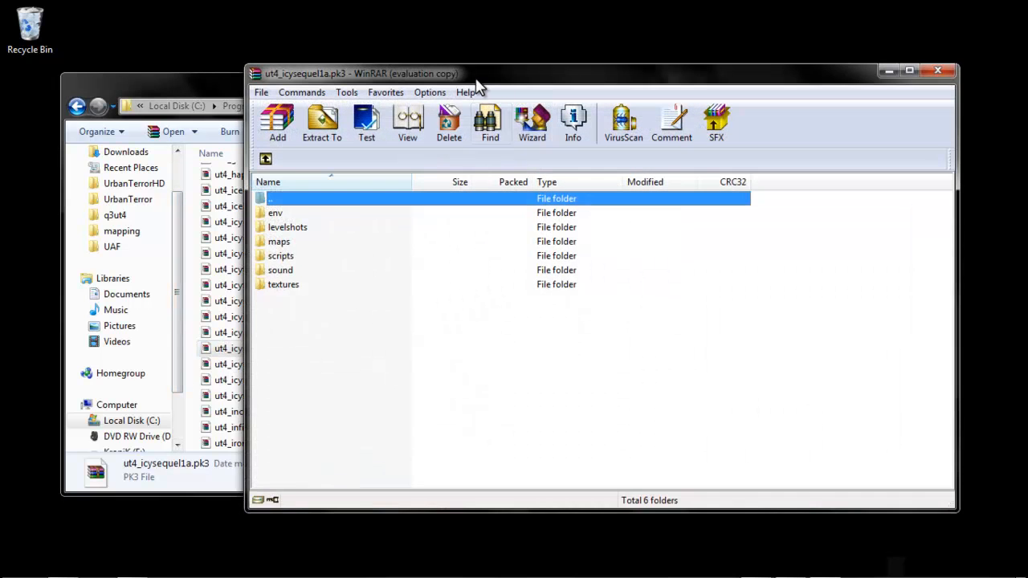
Step: Move the opened pk3 archive window aside and browse to C:\Maping\UrbanTerror\q3ut4 in the file explorer
left_click_drag(474, 79, 671, 34)
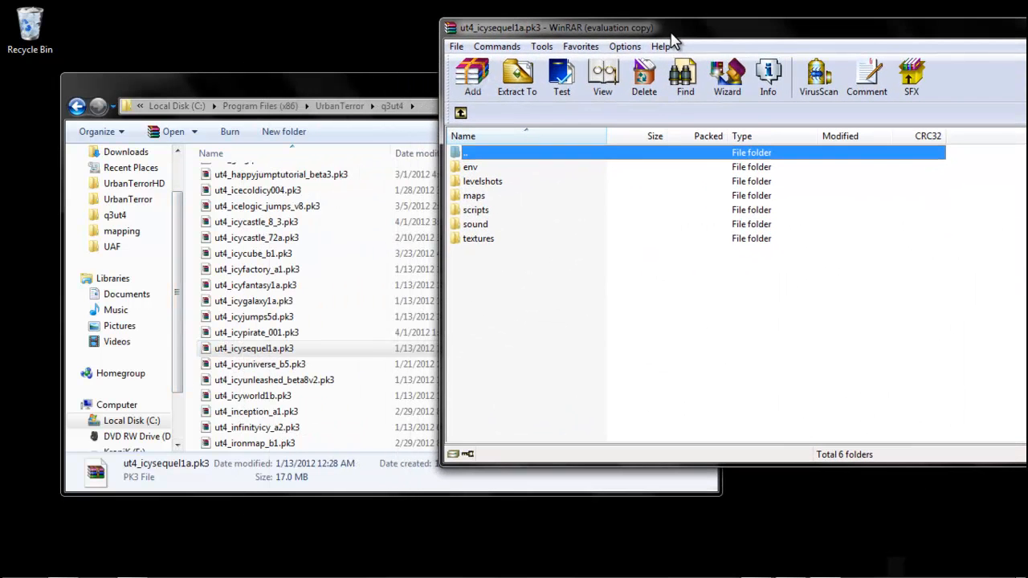
left_click(323, 92)
left_click_drag(180, 246, 169, 329)
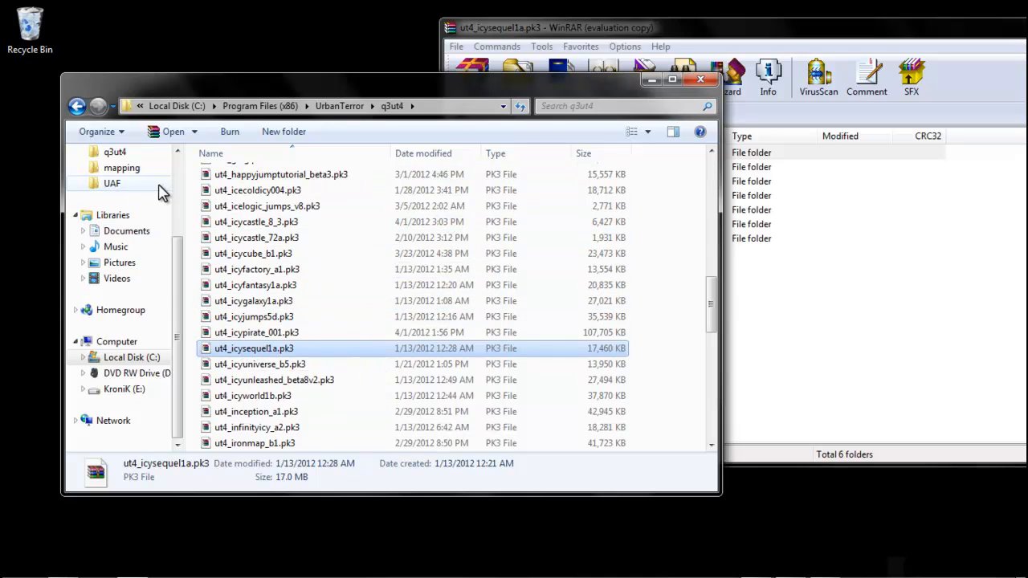
left_click_drag(175, 321, 177, 264)
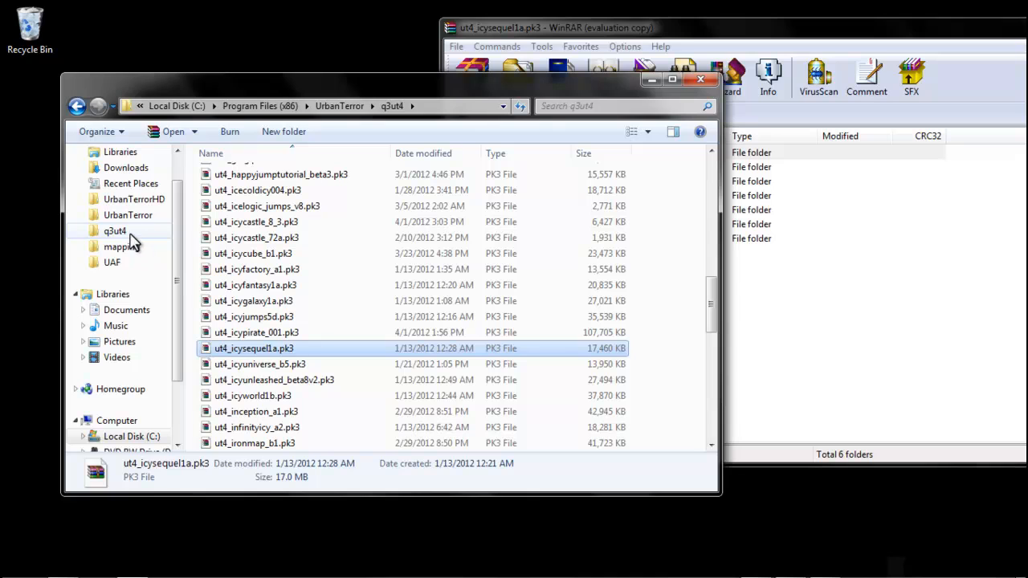
left_click_drag(178, 245, 177, 297)
left_click(132, 358)
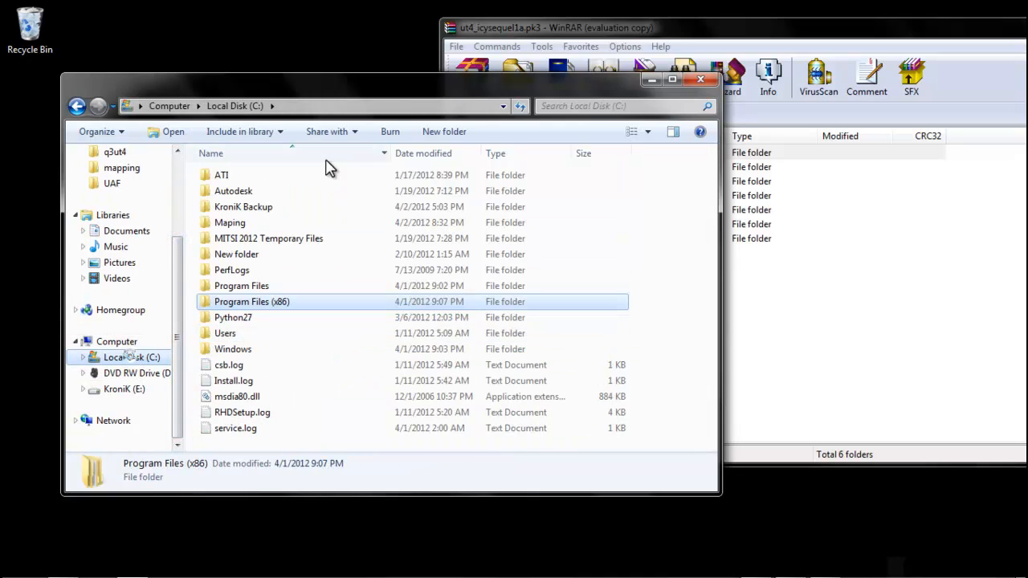
double_click(258, 224)
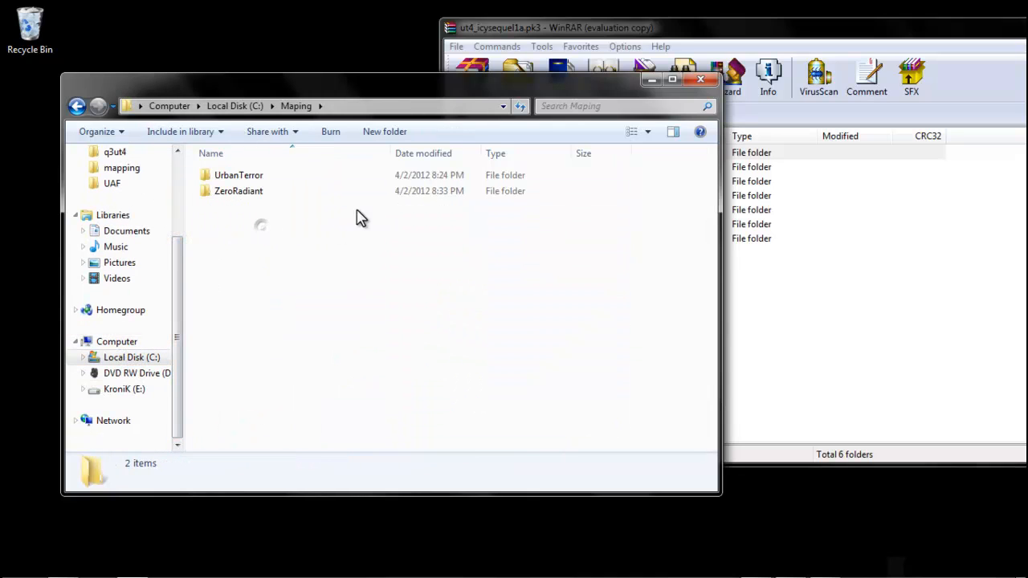
double_click(252, 177)
double_click(270, 179)
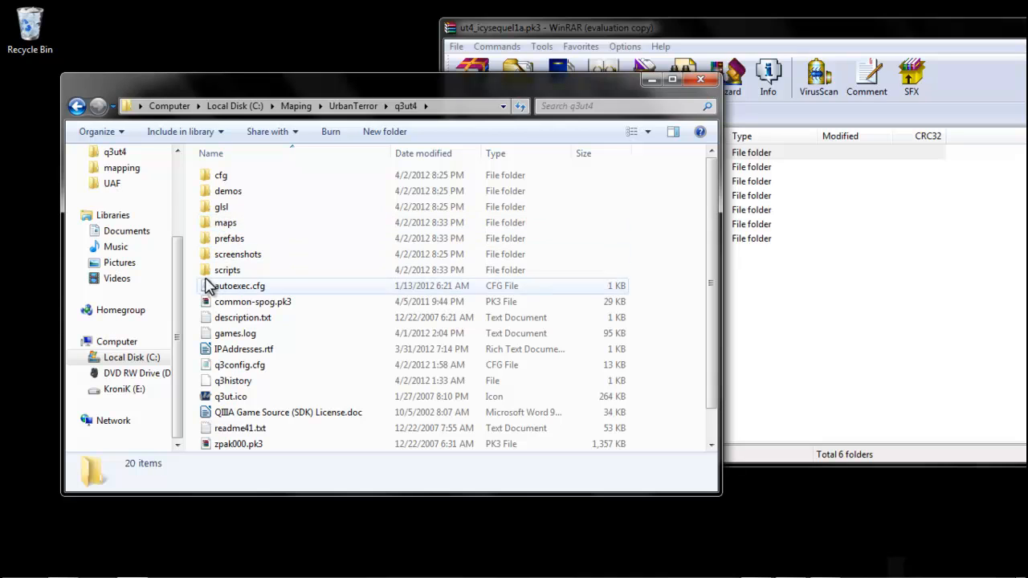
Step: Create two new folders named textures and env inside the mapping copy's q3ut4 folder
left_click_drag(241, 222, 314, 273)
left_click(278, 269)
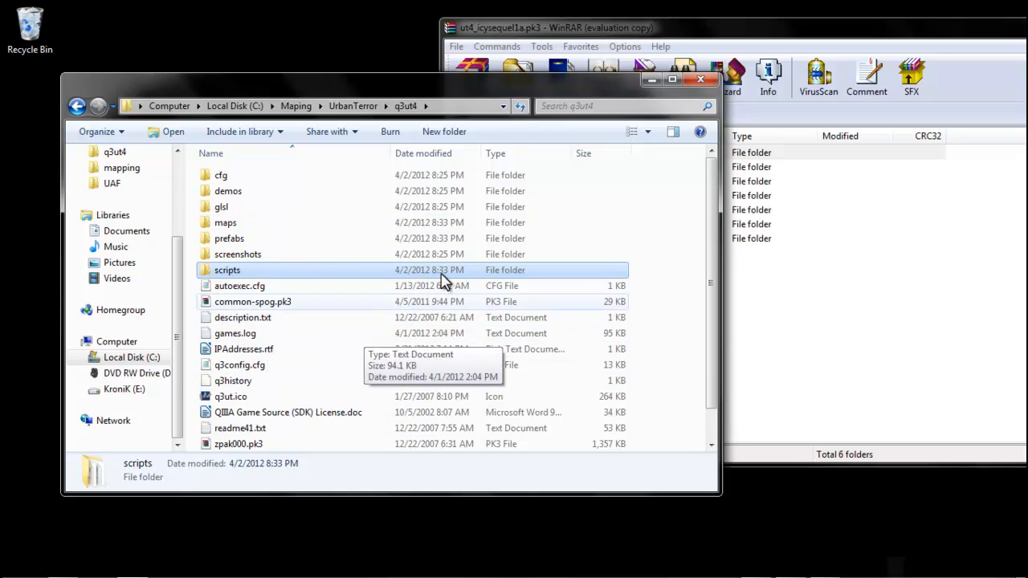
left_click(452, 135)
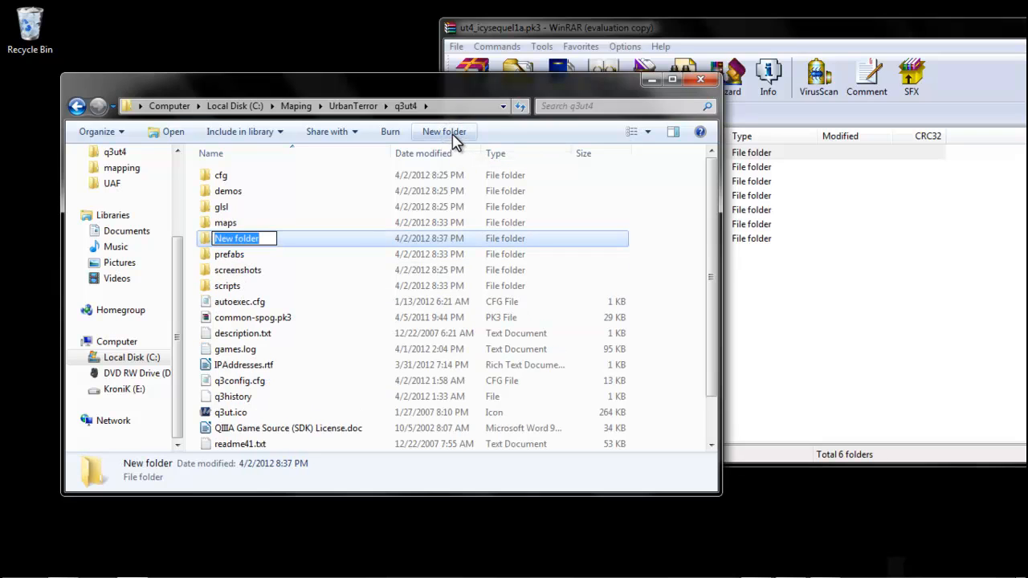
type("textures")
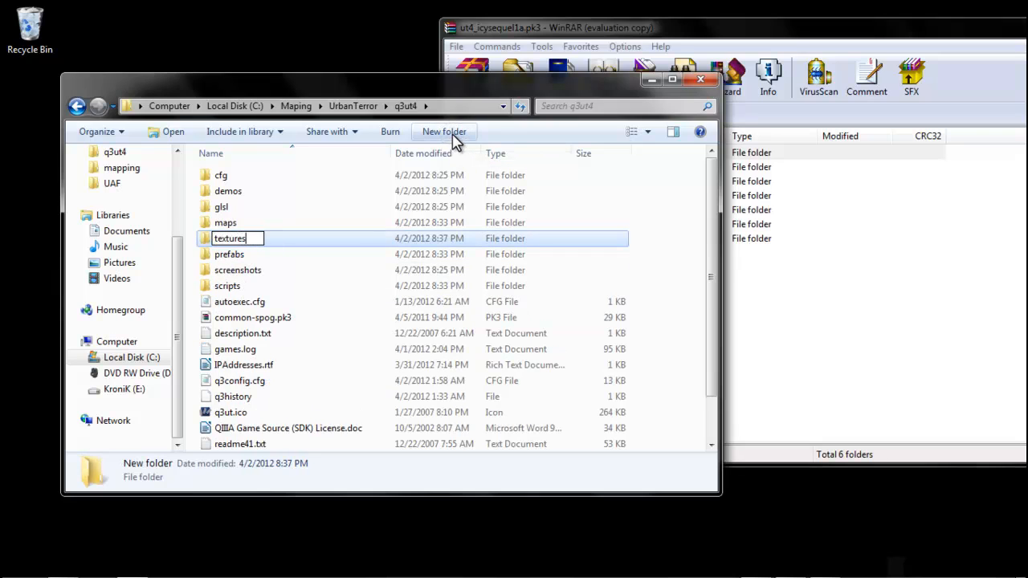
key("Return")
left_click(444, 132)
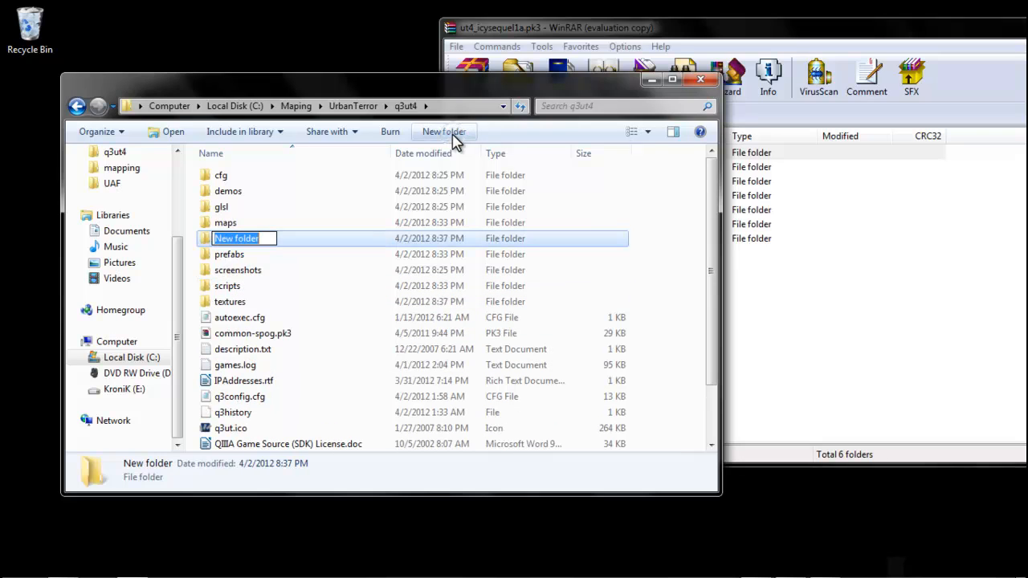
type("env")
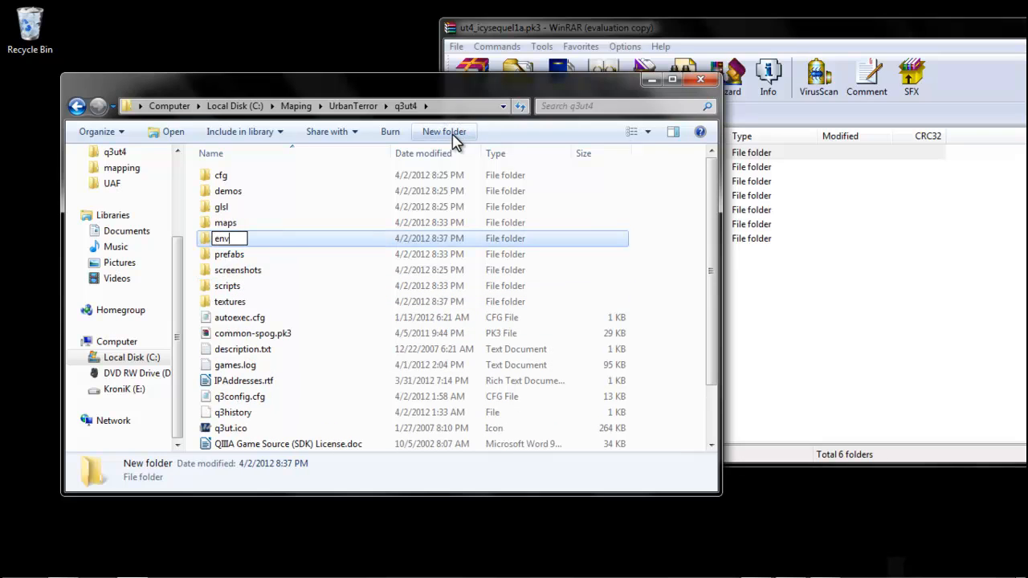
key("Return")
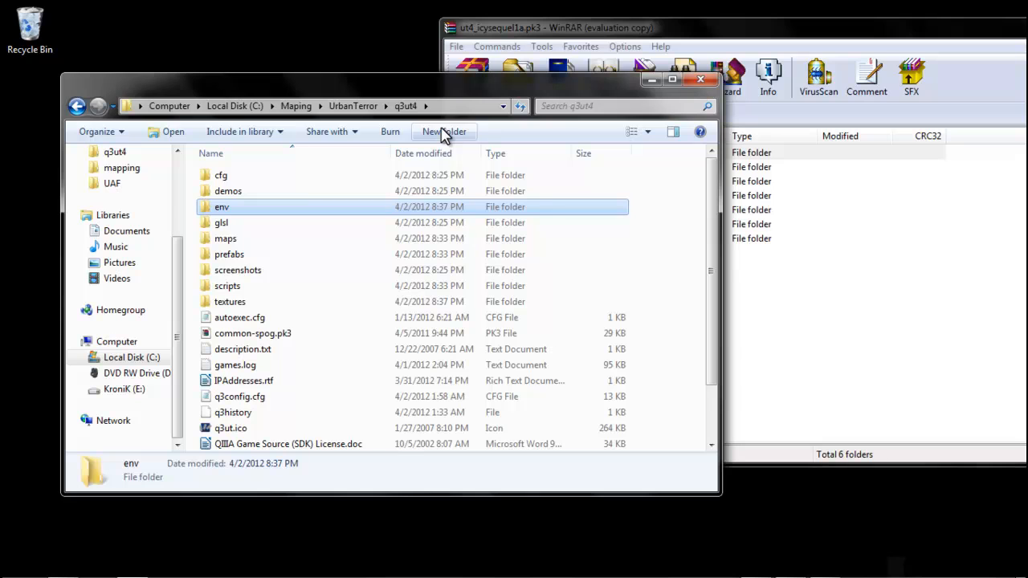
Step: Arrange the q3ut4 folder window and the ut4_icysequel1a.pk3 archive window side by side, with the archive in front
left_click_drag(537, 93, 509, 72)
left_click_drag(440, 69, 370, 50)
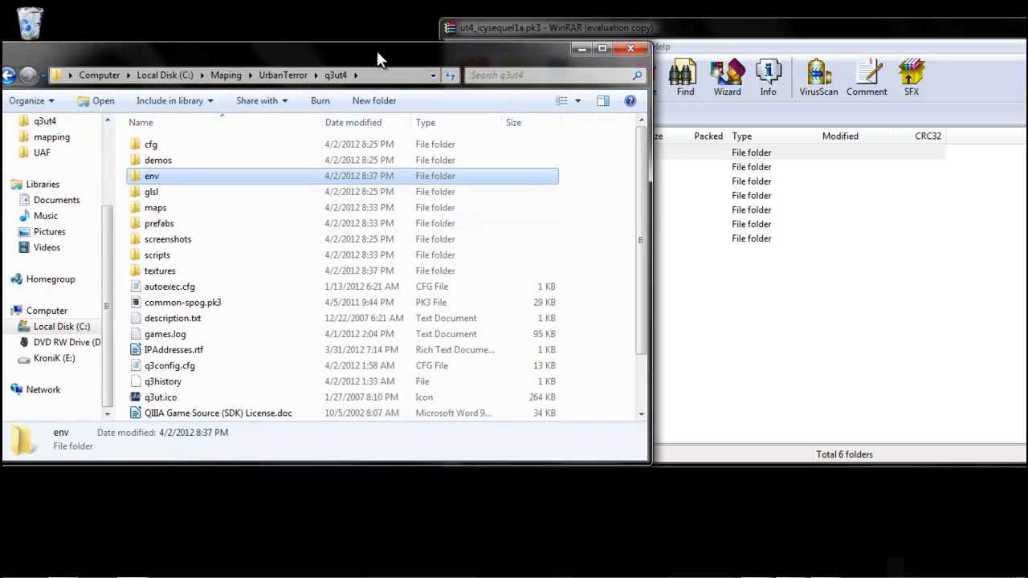
left_click(783, 35)
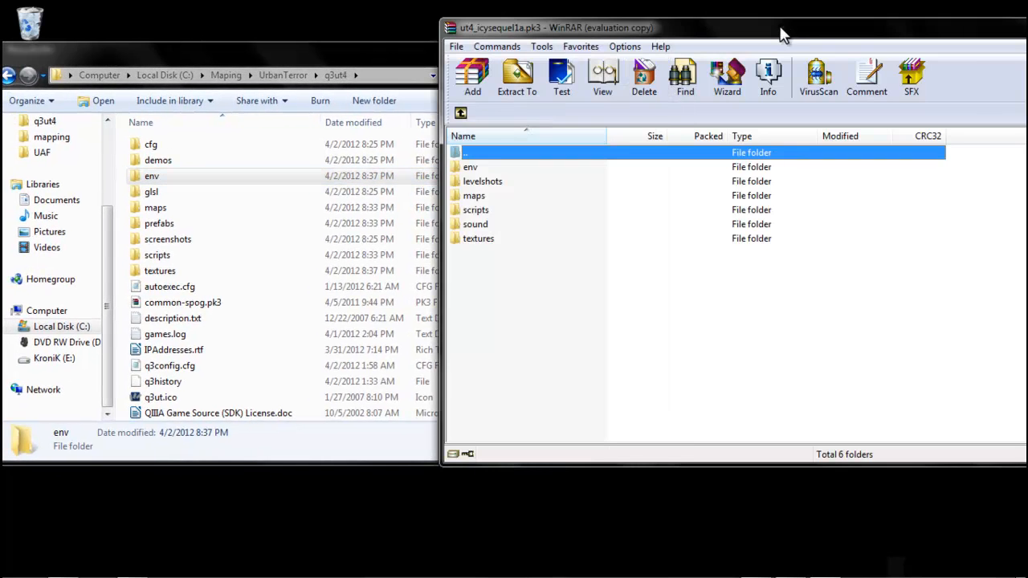
left_click(482, 225)
left_click(506, 184)
mouse_move(508, 192)
left_mouse_down()
mouse_move(485, 214)
mouse_move(496, 196)
left_mouse_up()
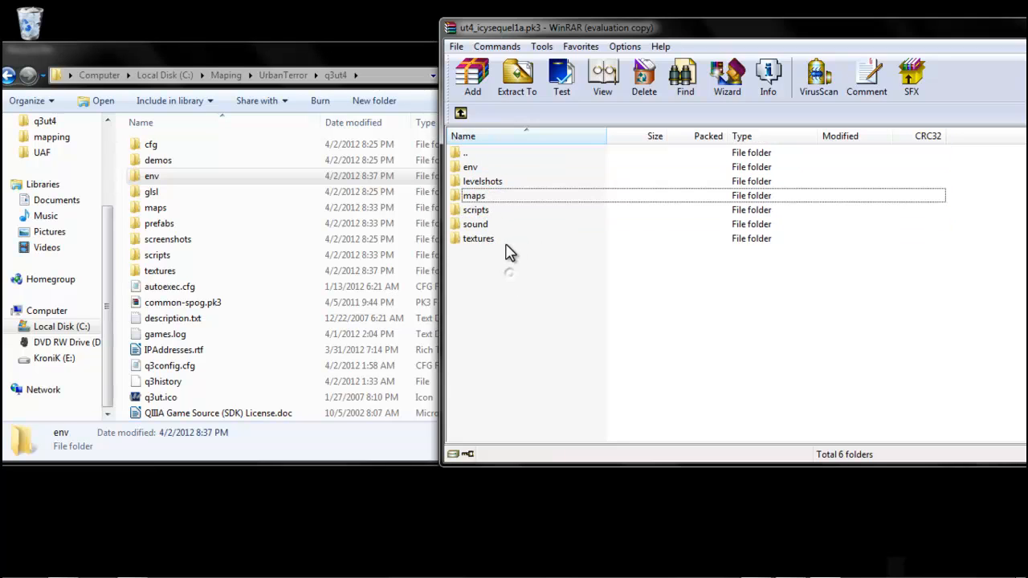
Step: Extract the icysequel folder from the archive's env folder into the q3ut4 env folder and check that it arrived
left_click(482, 171)
left_click_drag(483, 171, 499, 178)
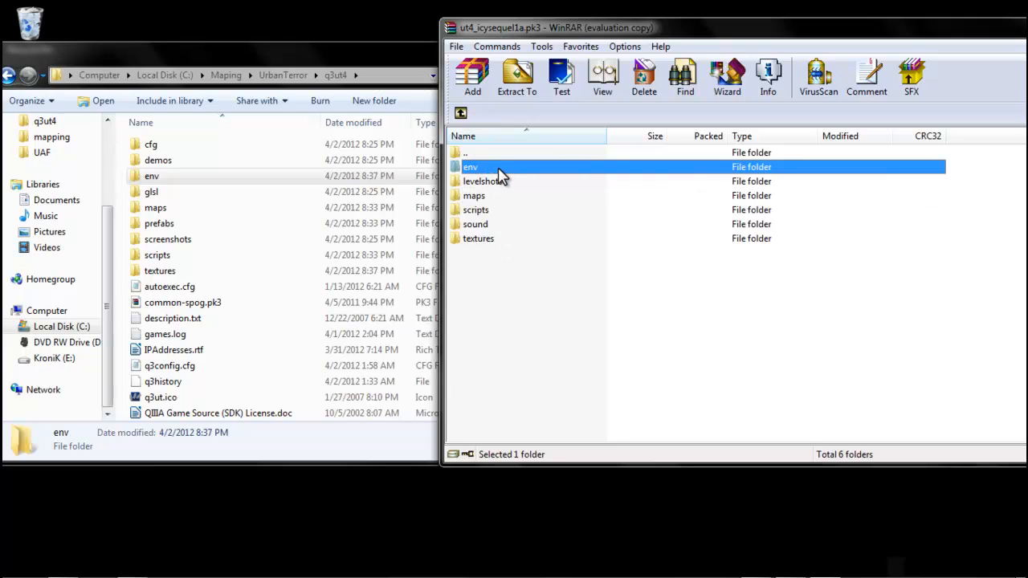
key("BackSpace")
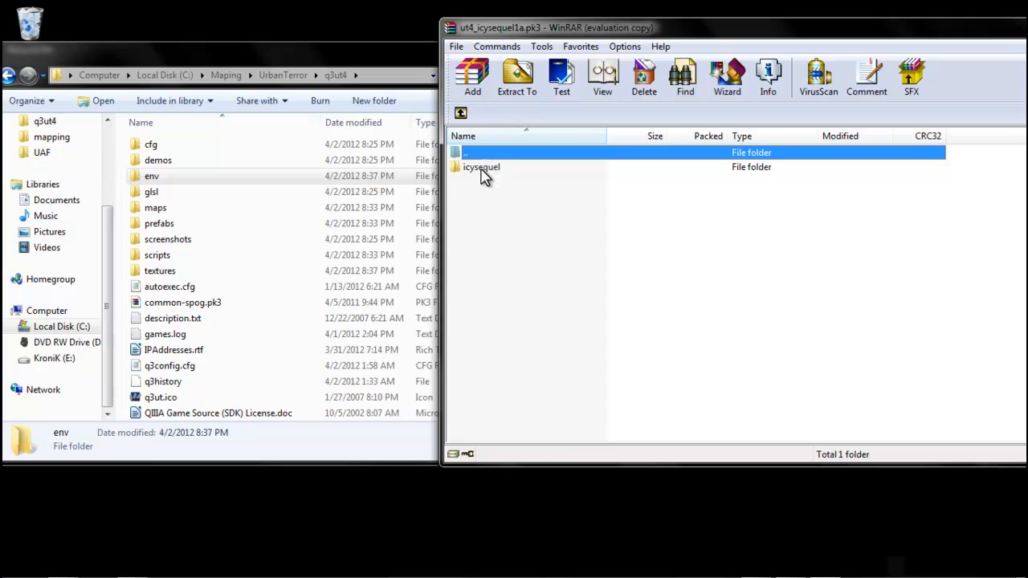
left_click(481, 171)
left_click_drag(480, 171, 156, 180)
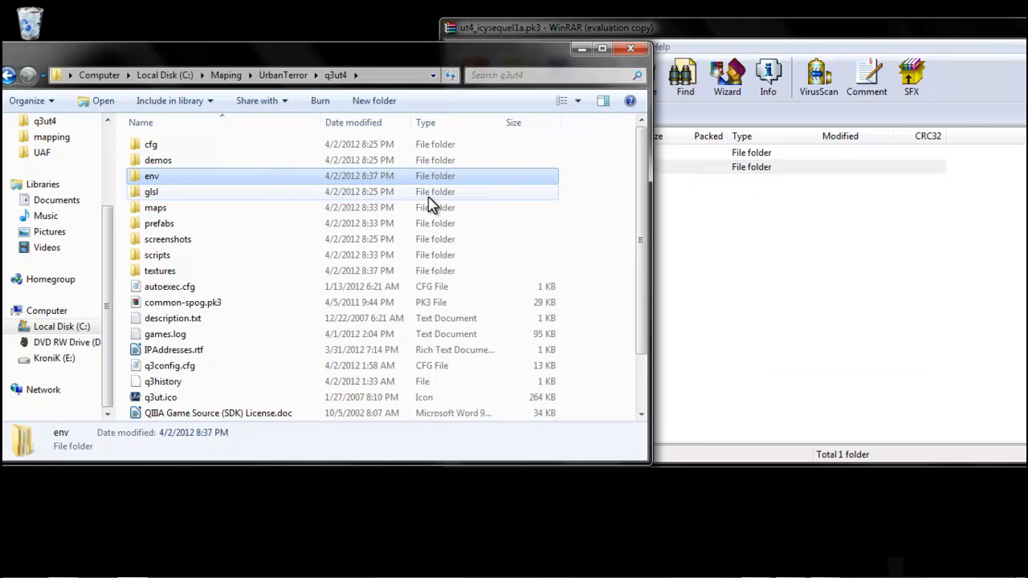
double_click(219, 179)
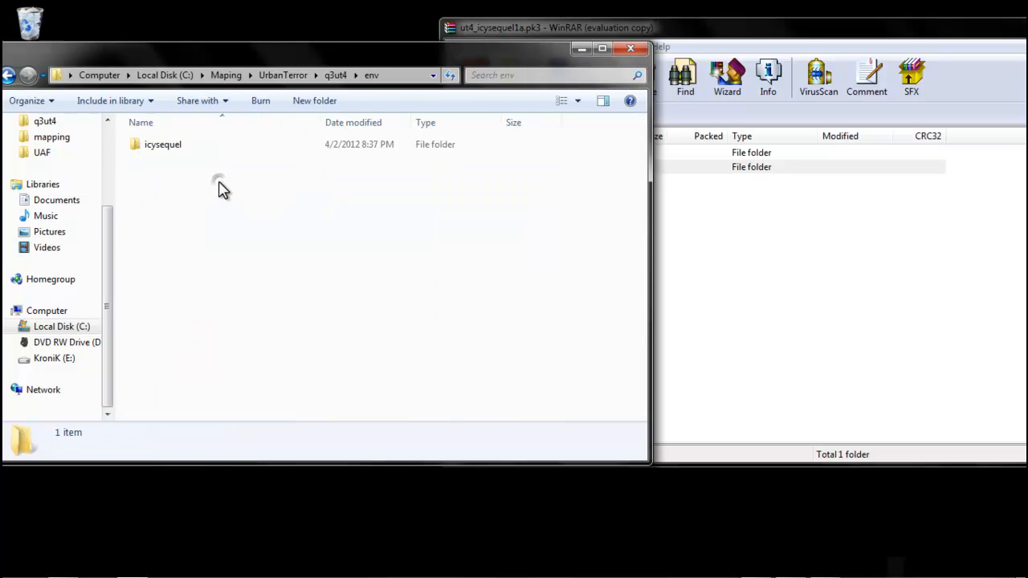
left_click(8, 79)
Step: Extract icysequel.shader and ramb_common.shader from the archive's scripts folder into the q3ut4 scripts folder
left_click(718, 32)
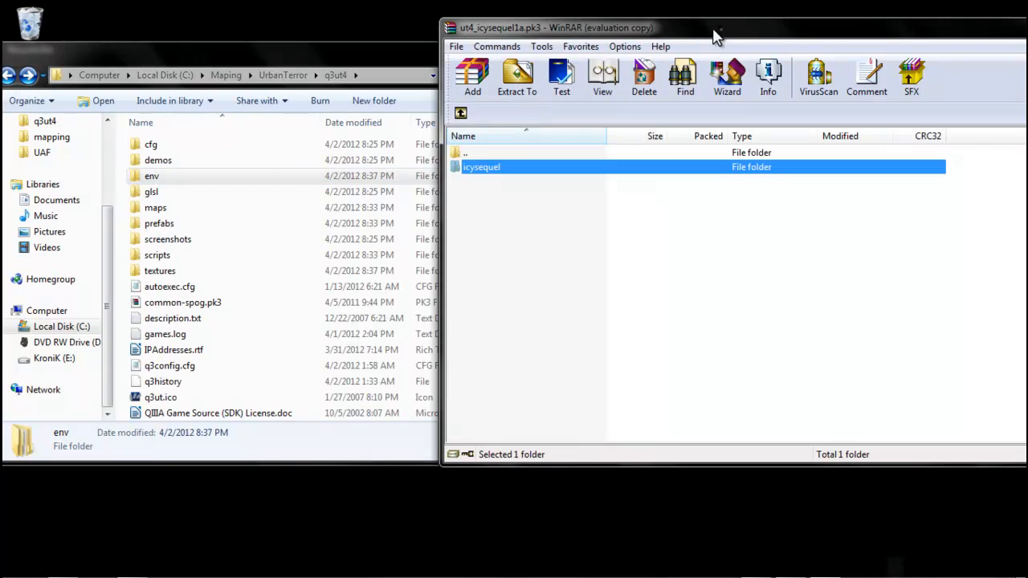
left_click(461, 115)
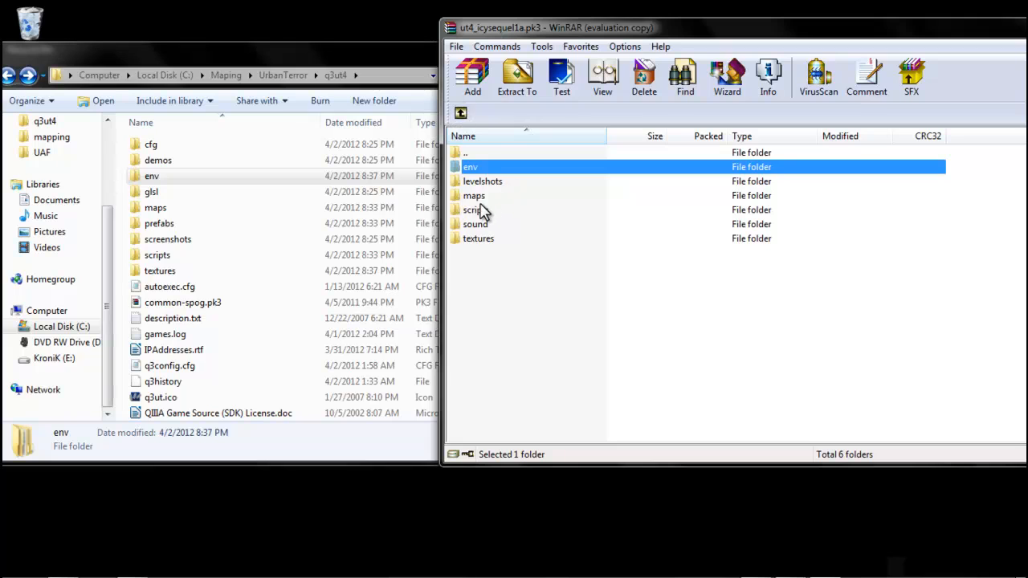
left_click(490, 214)
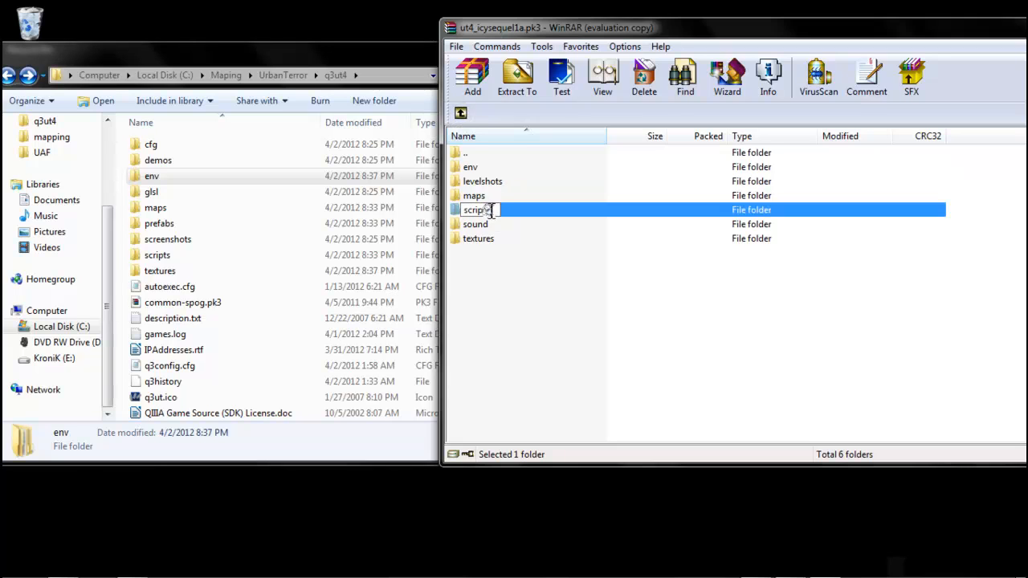
double_click(523, 214)
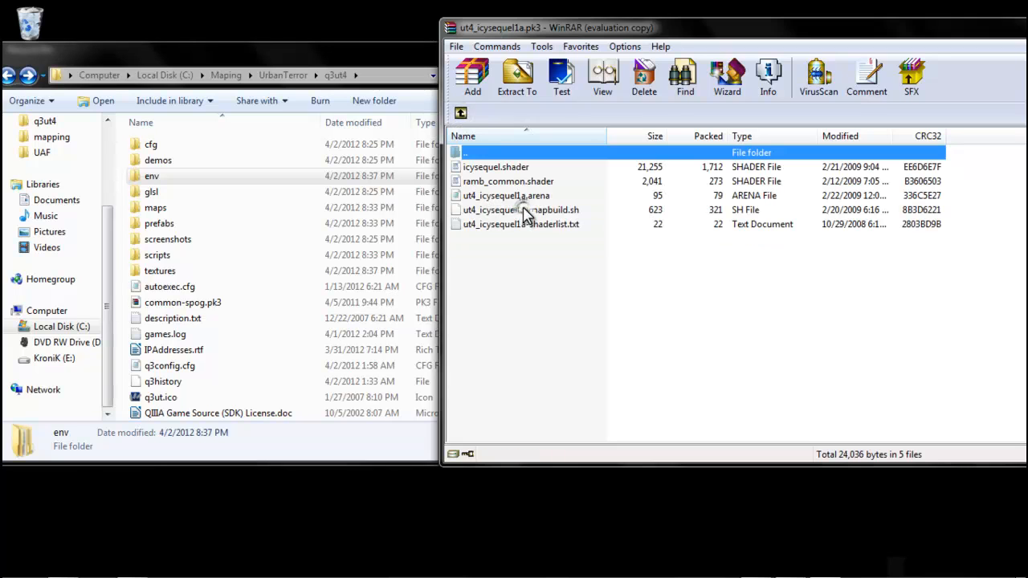
left_click(487, 168)
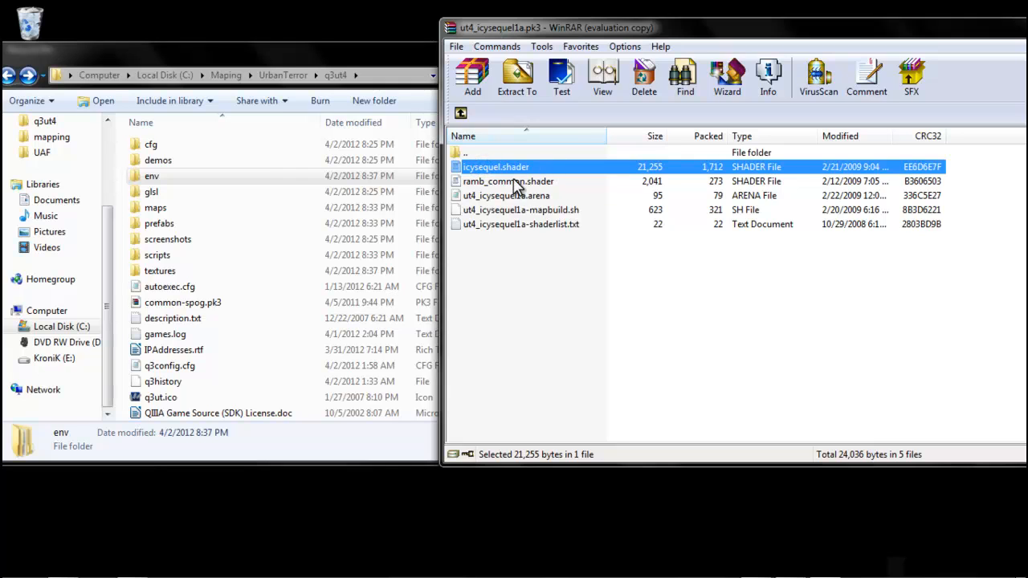
left_click(516, 183, "ctrl")
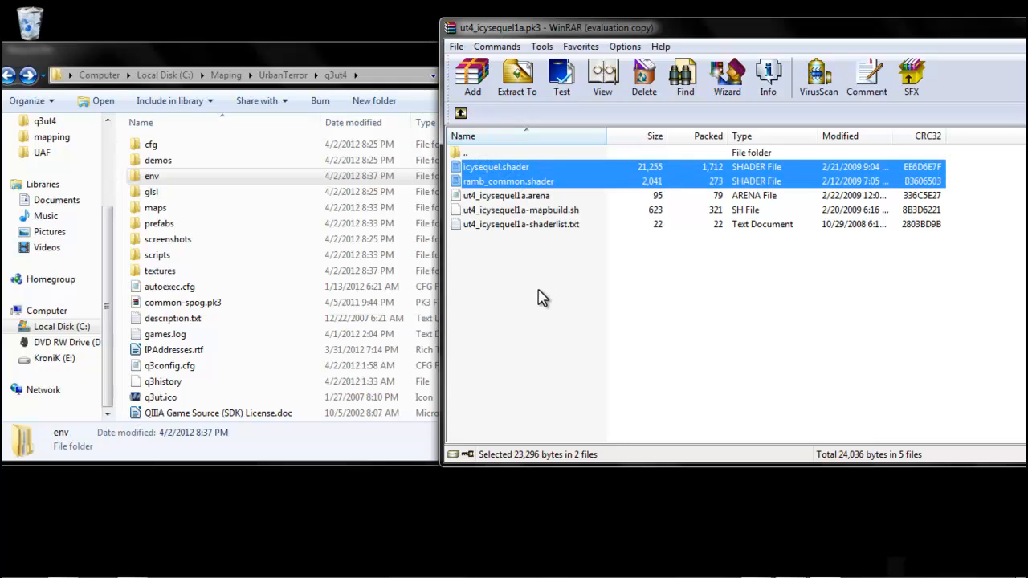
left_click_drag(480, 167, 177, 261)
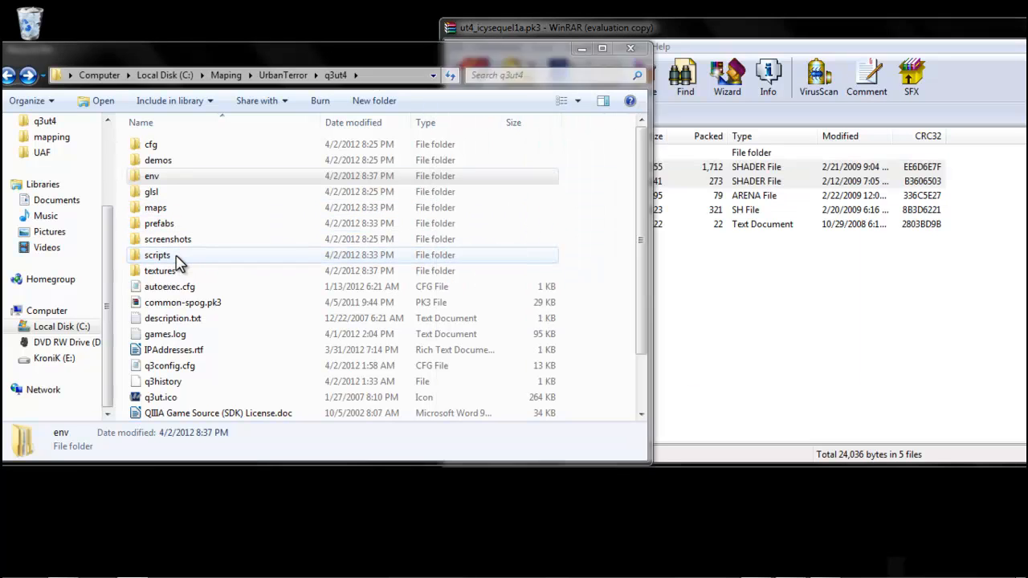
Step: Extract the _icysequel, icysequel and ramb_common folders from the archive's textures folder into the q3ut4 textures folder
left_click(681, 33)
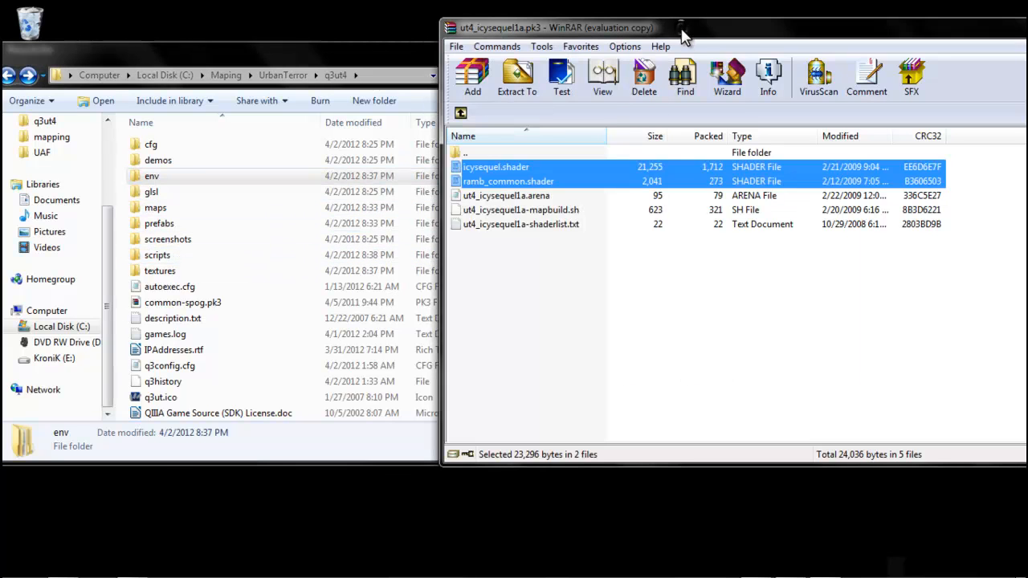
left_click(461, 117)
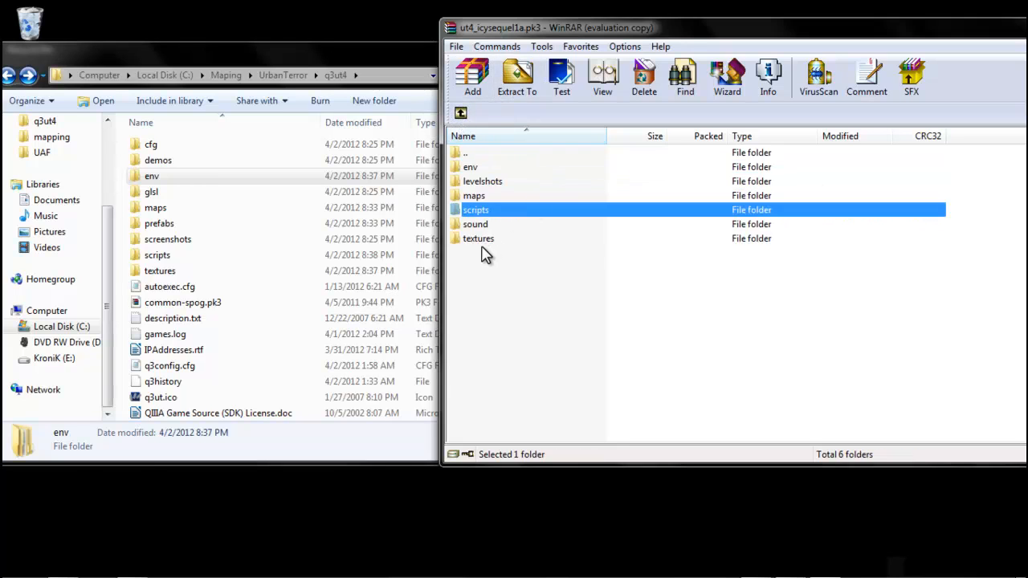
left_click(485, 240)
double_click(485, 239)
left_click(491, 168)
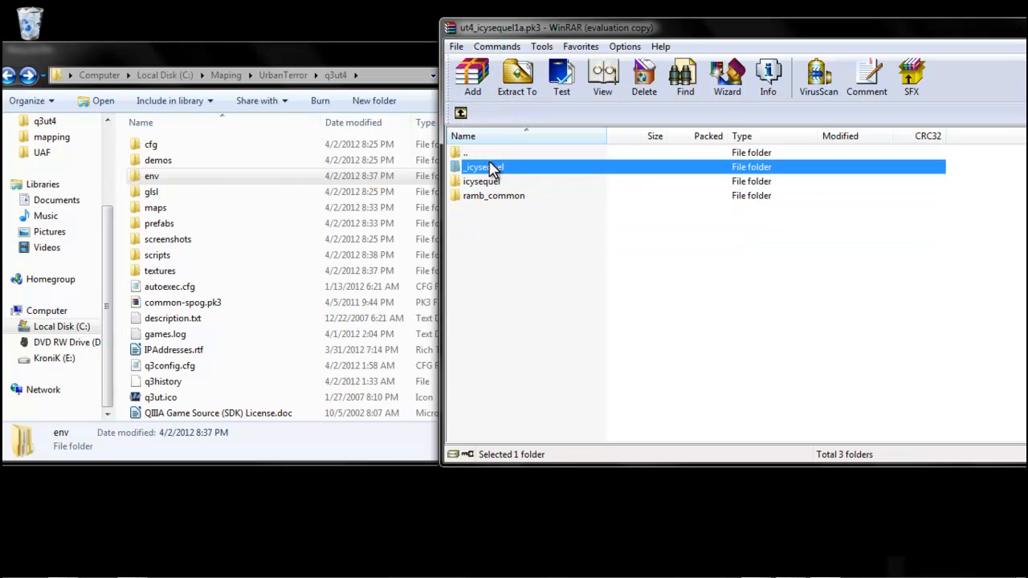
left_click(487, 197, "ctrl")
left_click(484, 179, "ctrl")
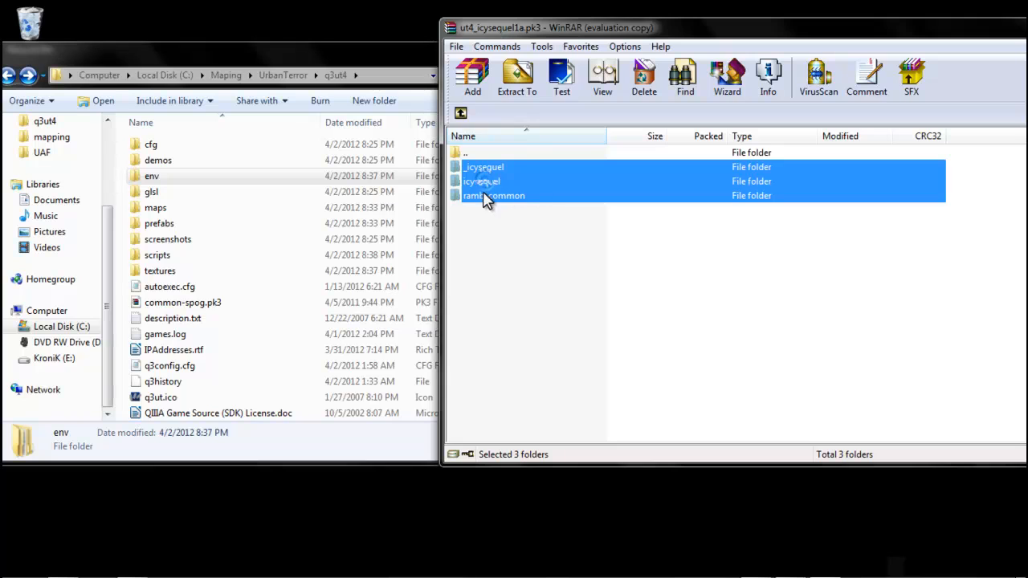
left_click_drag(485, 186, 168, 277)
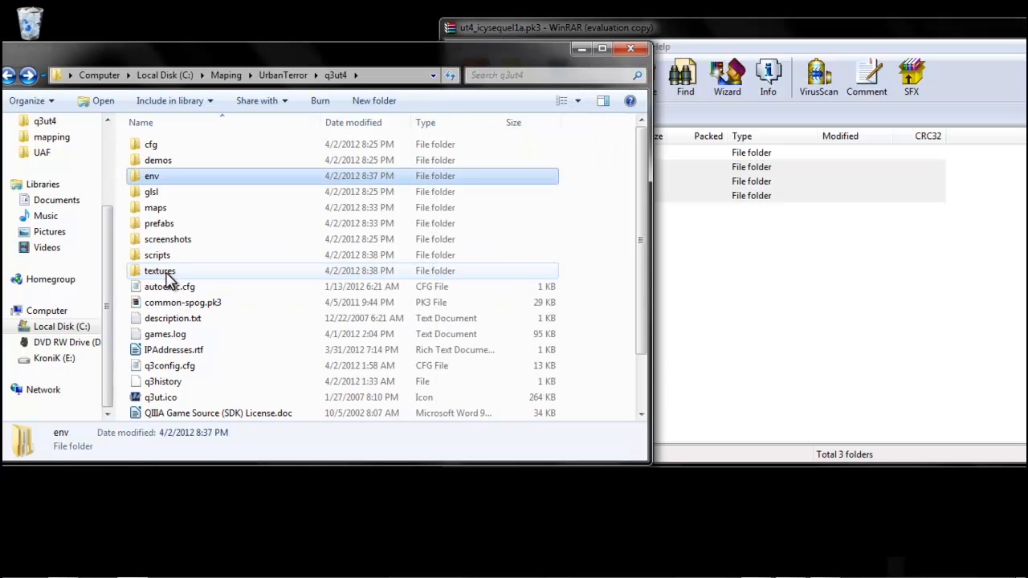
Step: Close the ut4_icysequel1a.pk3 archive and move the q3ut4 folder window toward the middle of the desktop
left_click(726, 250)
left_click_drag(1001, 30, 783, 48)
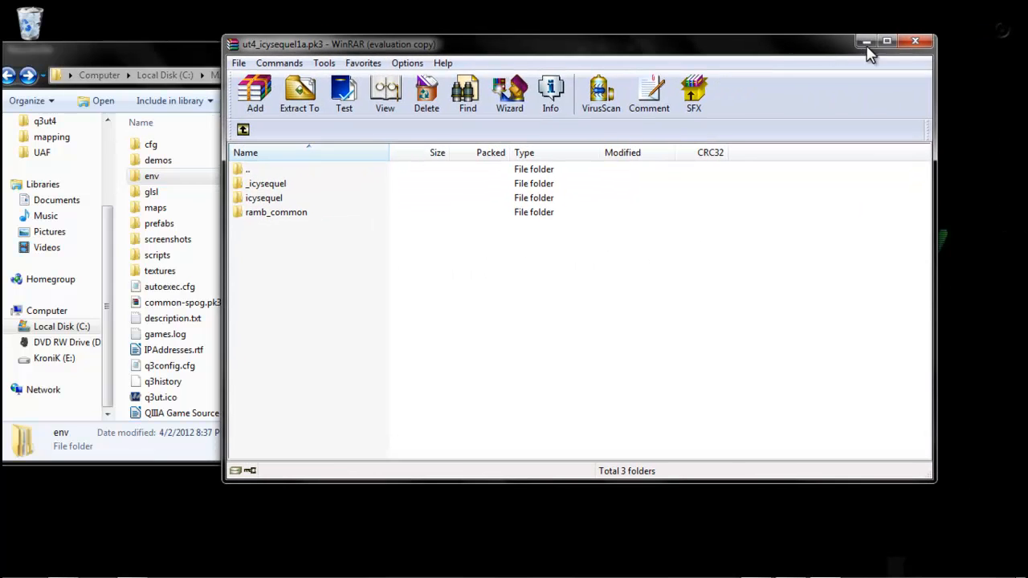
left_click(915, 41)
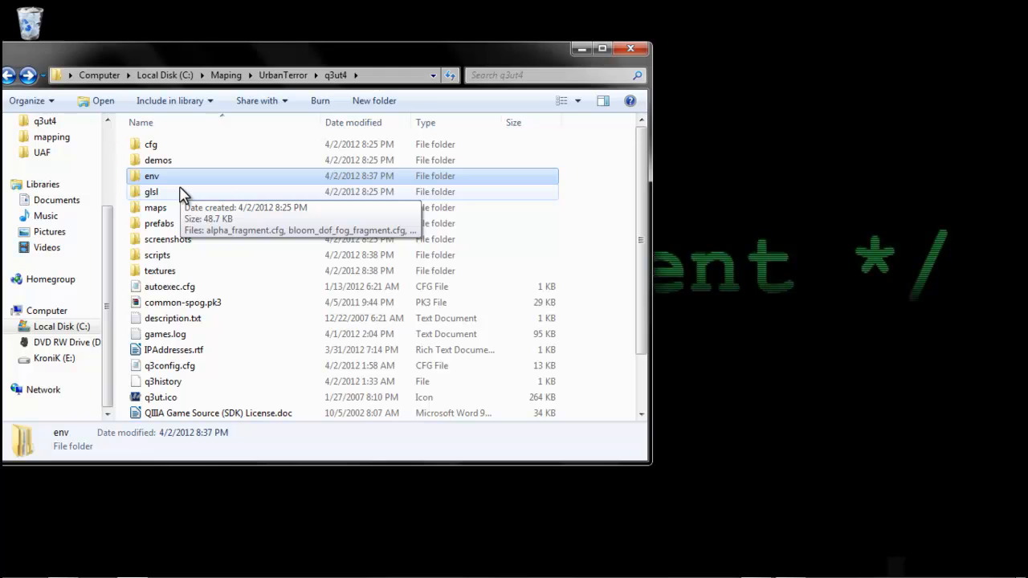
left_click_drag(226, 50, 383, 57)
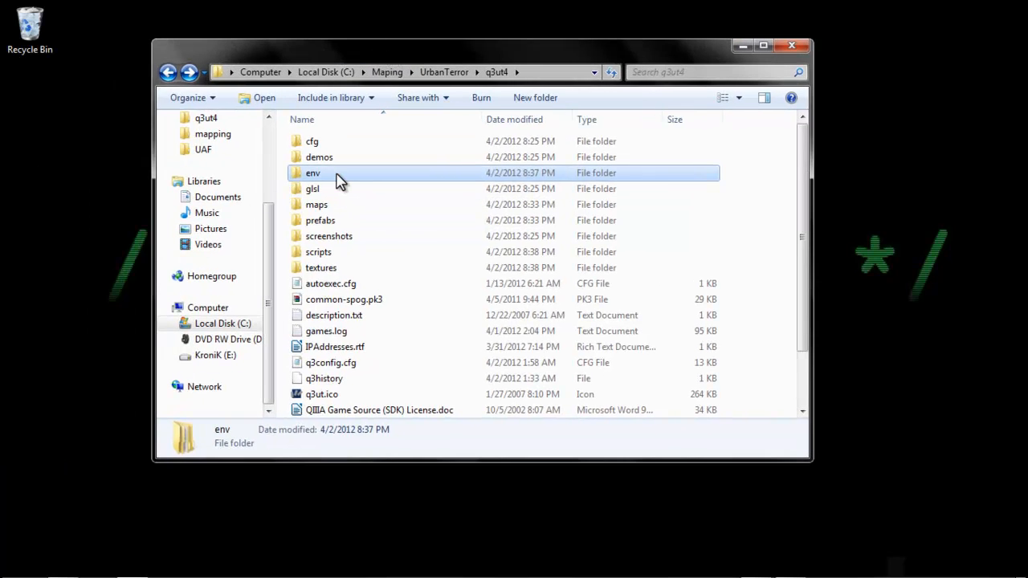
Step: View the sky images in the env folder's icysequel subfolder and rename that subfolder to icytutoral
mouse_move(338, 181)
double_click(333, 177)
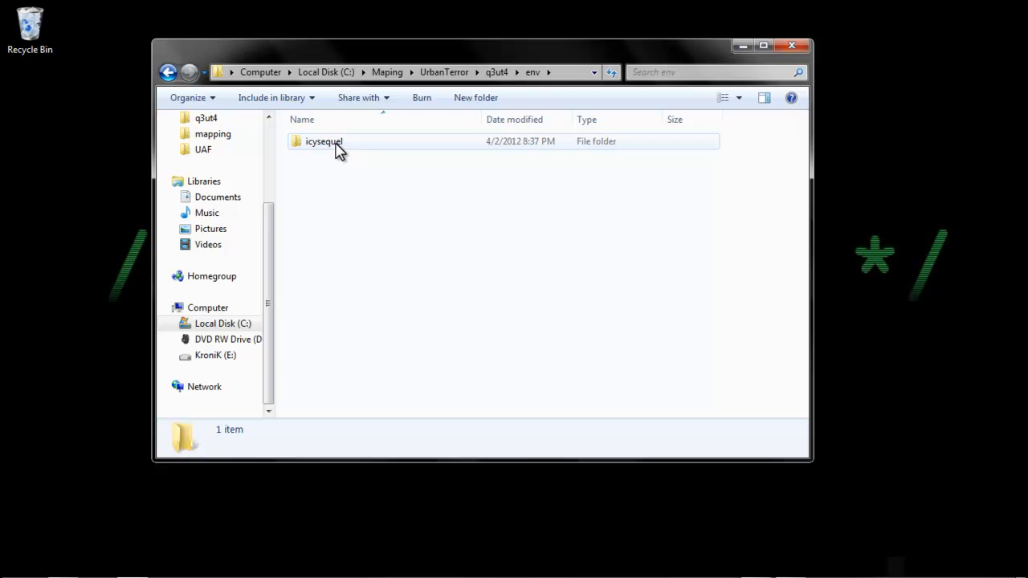
double_click(337, 149)
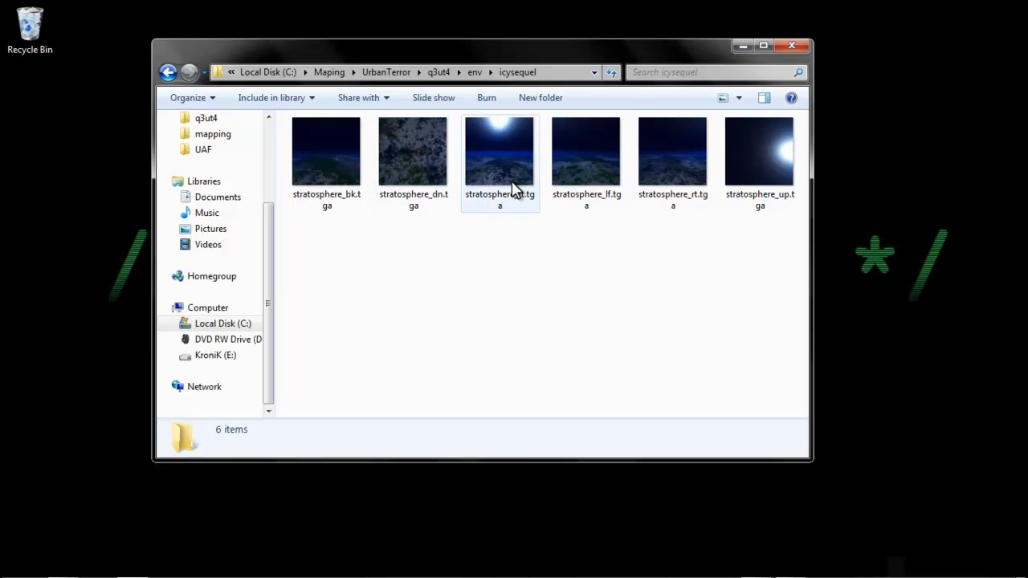
left_click(168, 72)
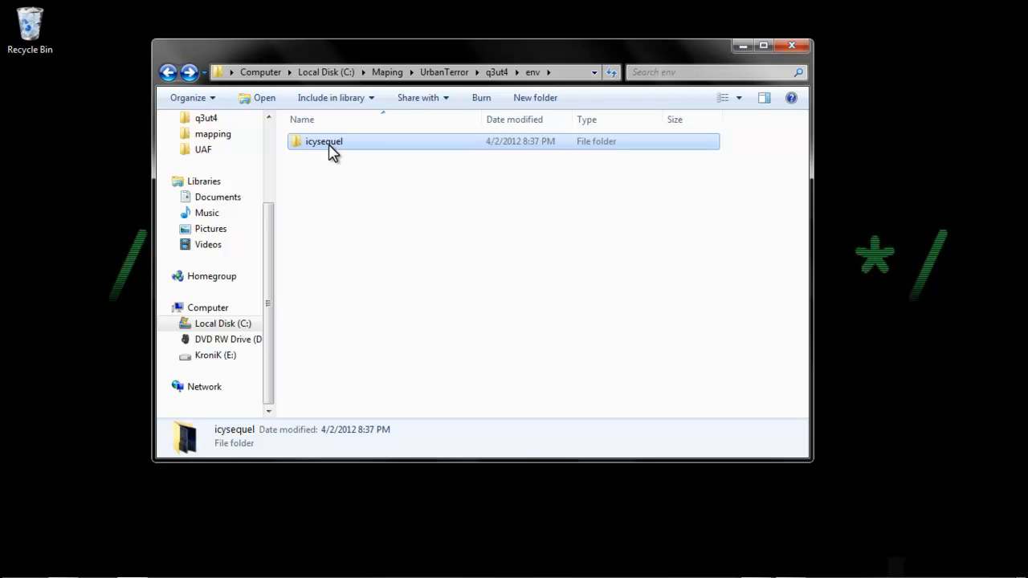
left_click(329, 147)
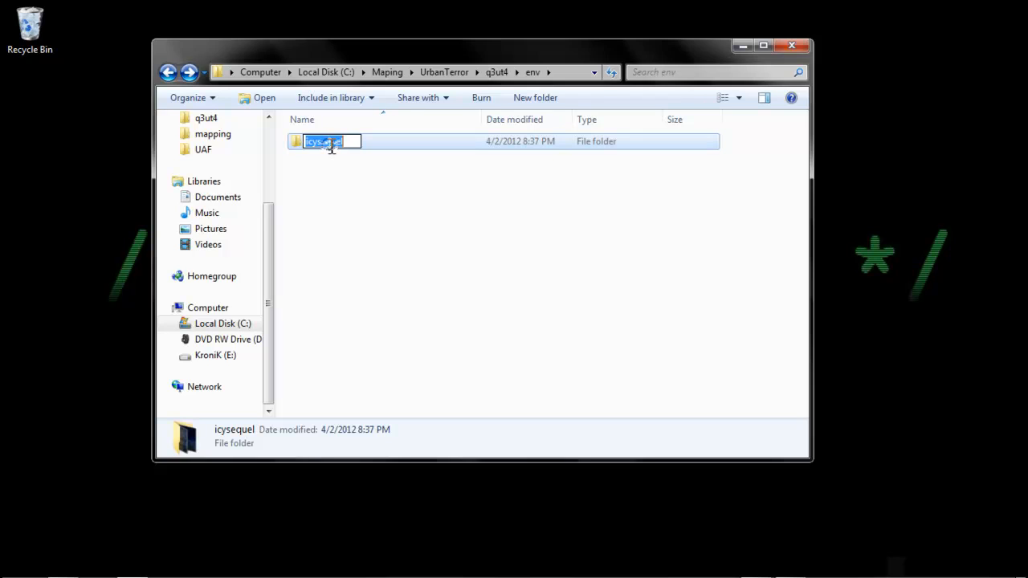
type("ic")
left_click(340, 180)
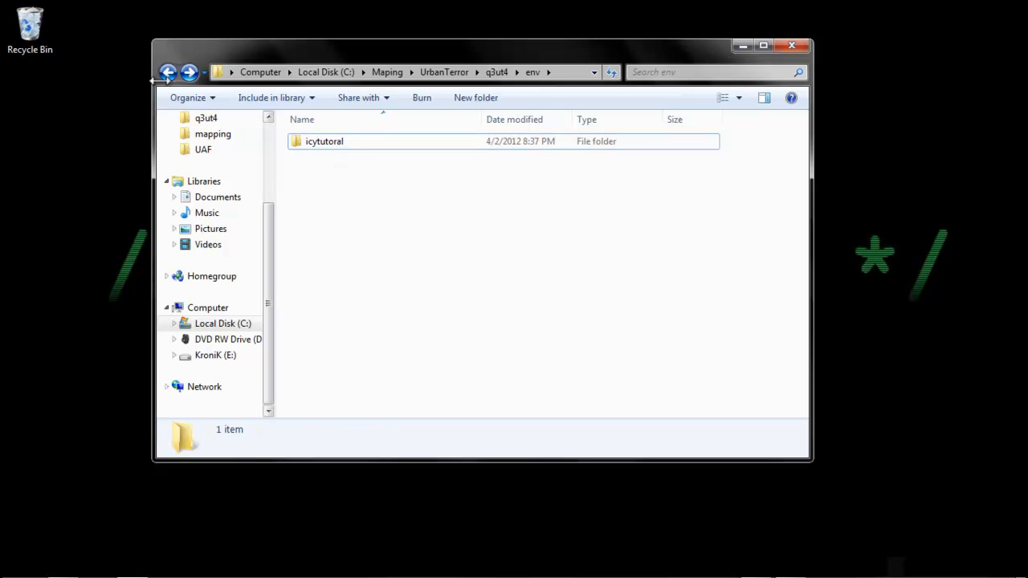
Step: Rename the _icysequel folder inside the q3ut4 textures folder to _icytutorial
left_click(167, 73)
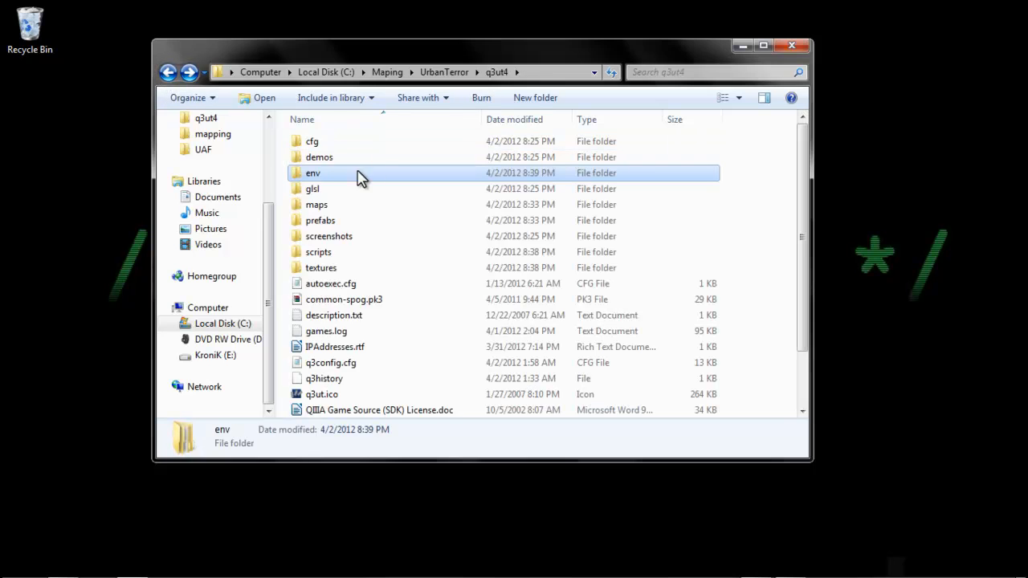
double_click(333, 270)
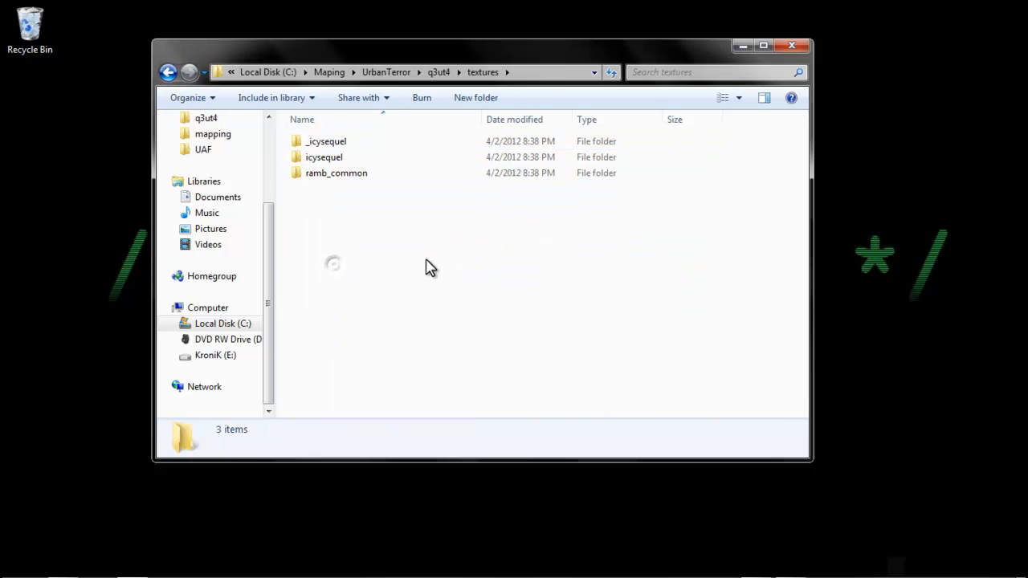
left_click(335, 148)
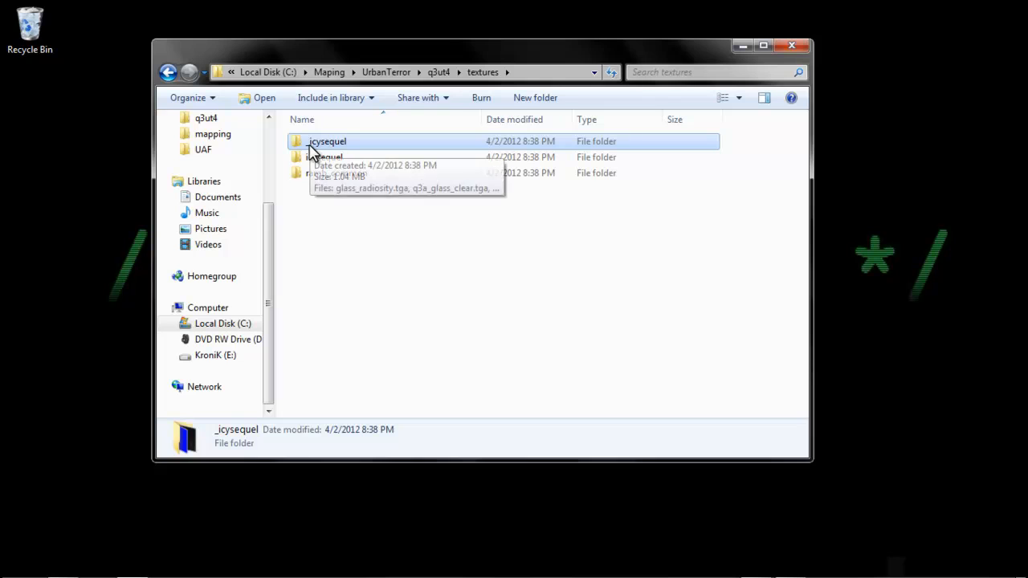
left_click(335, 146)
left_click(357, 134)
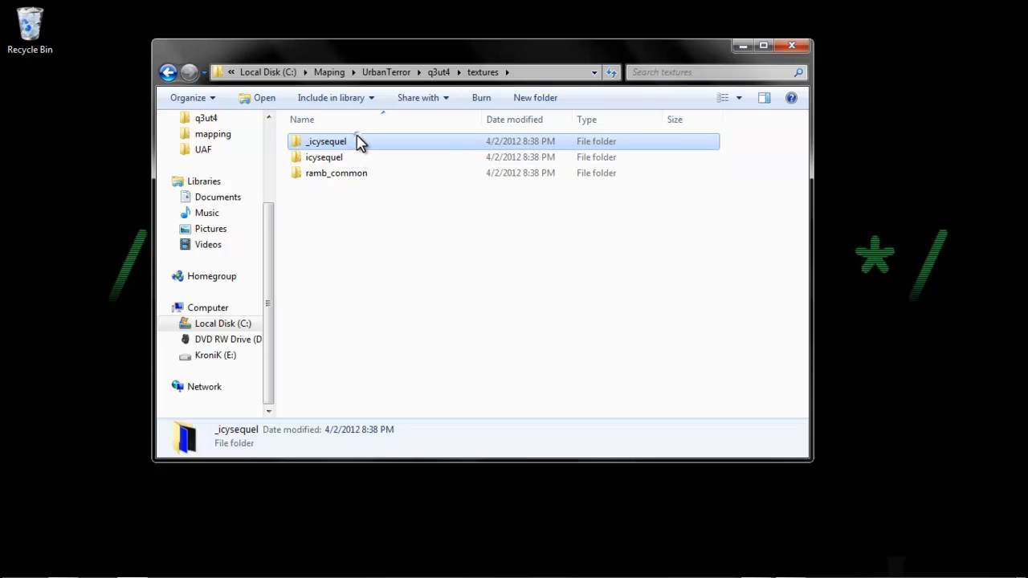
left_click(348, 146)
left_click(350, 146)
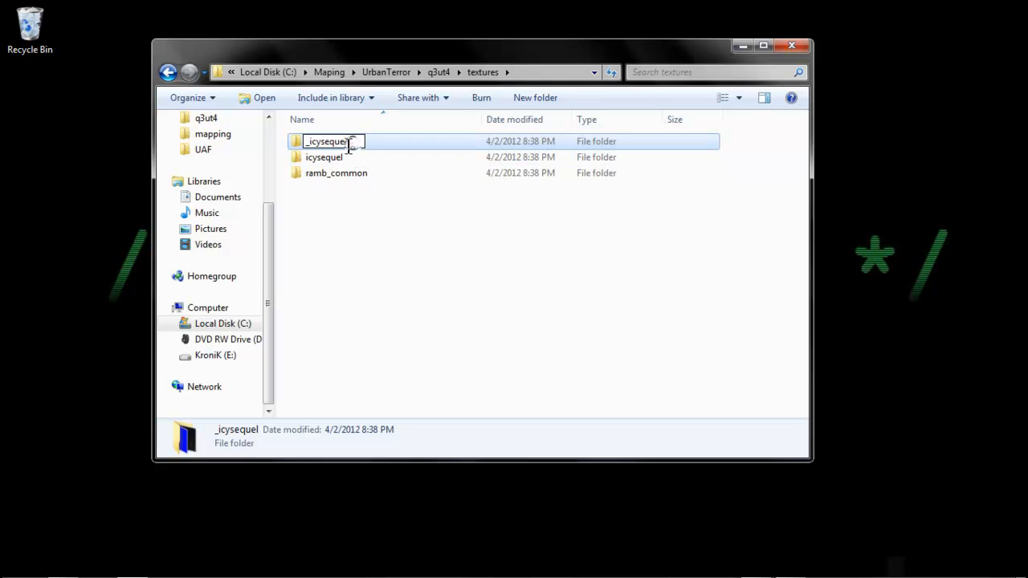
key("BackSpace")
key("BackSpace")
key("BackSpace")
key("BackSpace")
key("BackSpace")
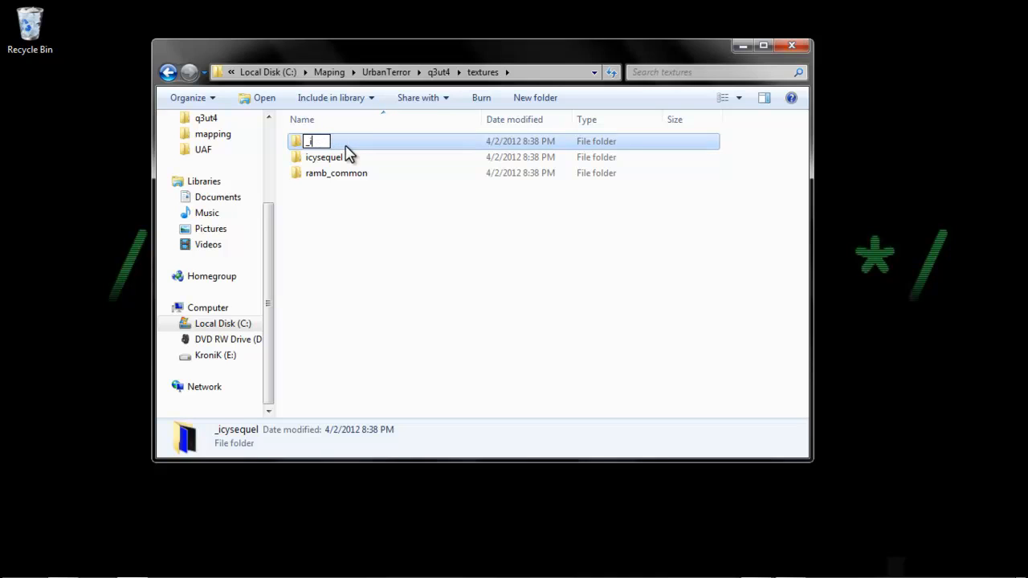
type("tutorial")
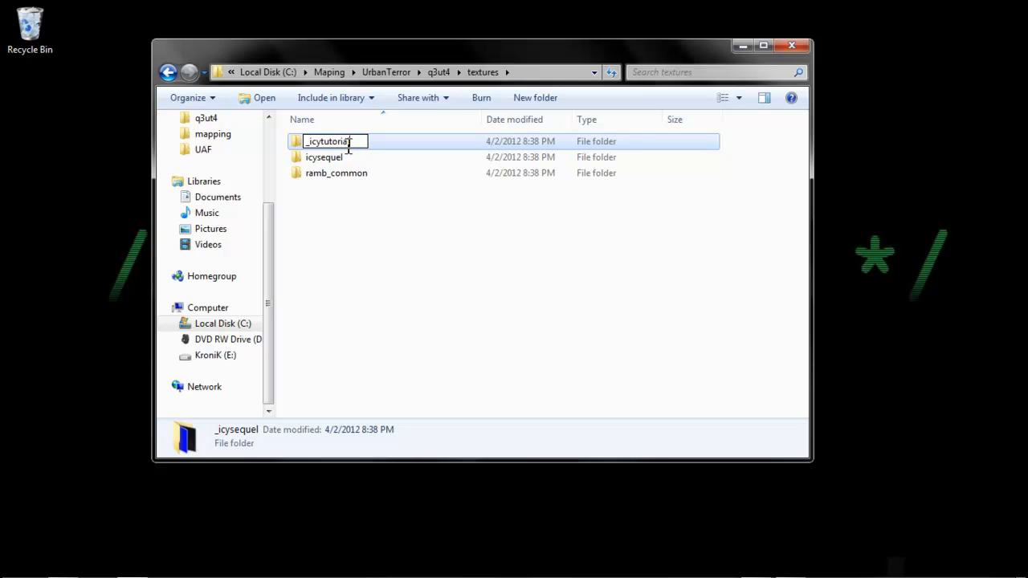
left_click(344, 201)
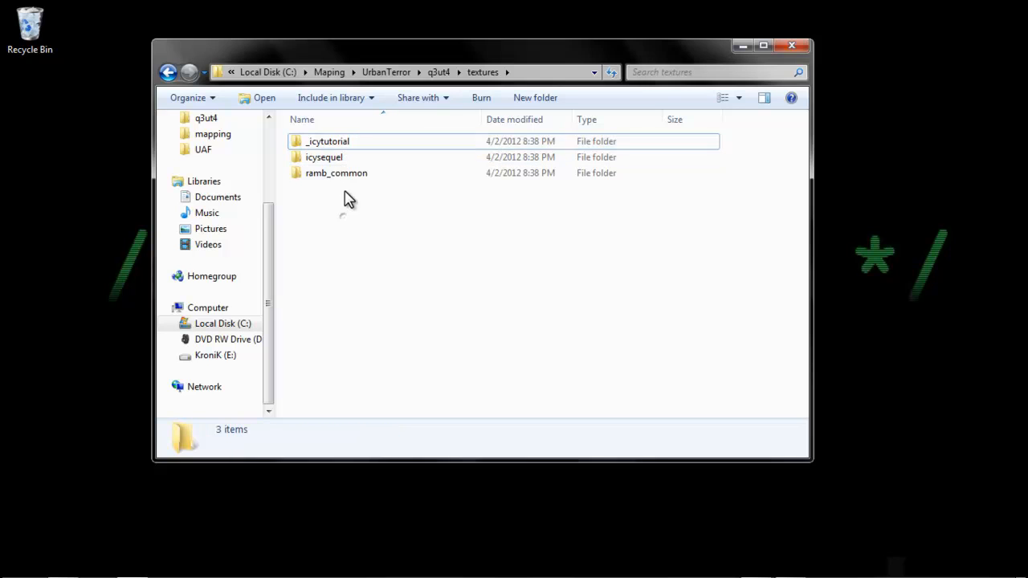
Step: Rename the icysequel folder inside the textures folder to icytutorial
left_click(331, 164)
left_click(329, 159)
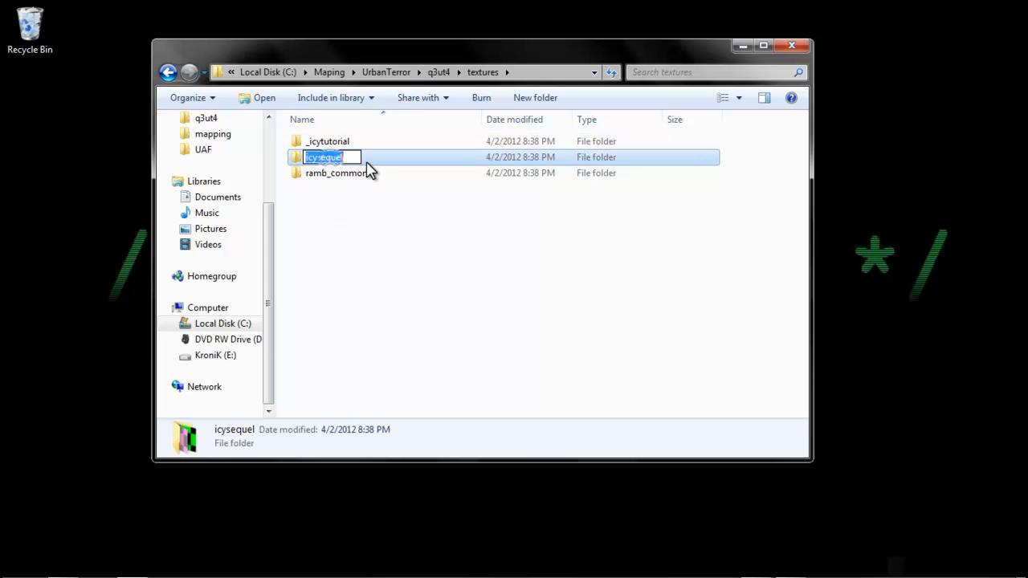
left_click(358, 159)
left_click_drag(346, 159, 278, 166)
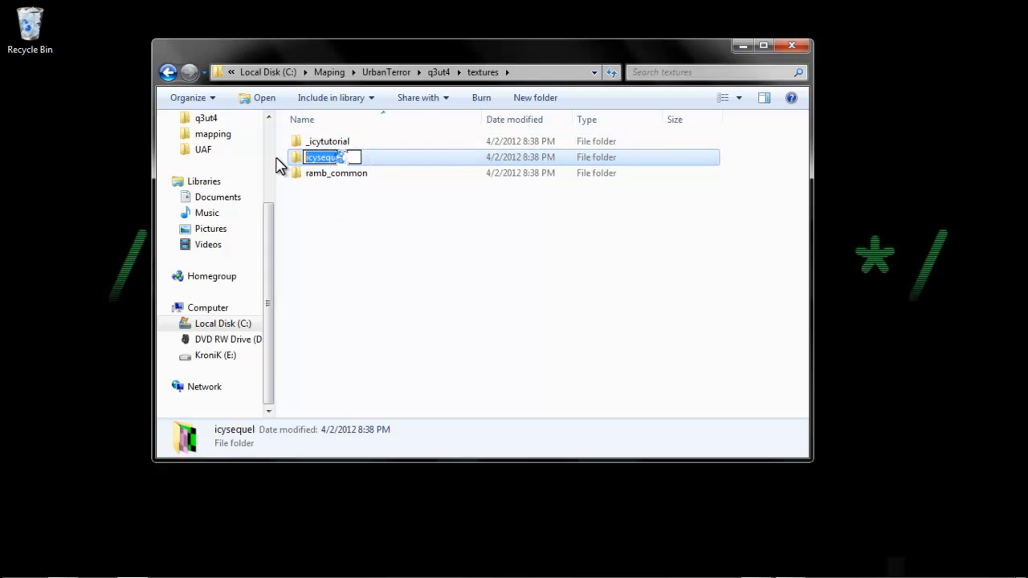
type("icytutor")
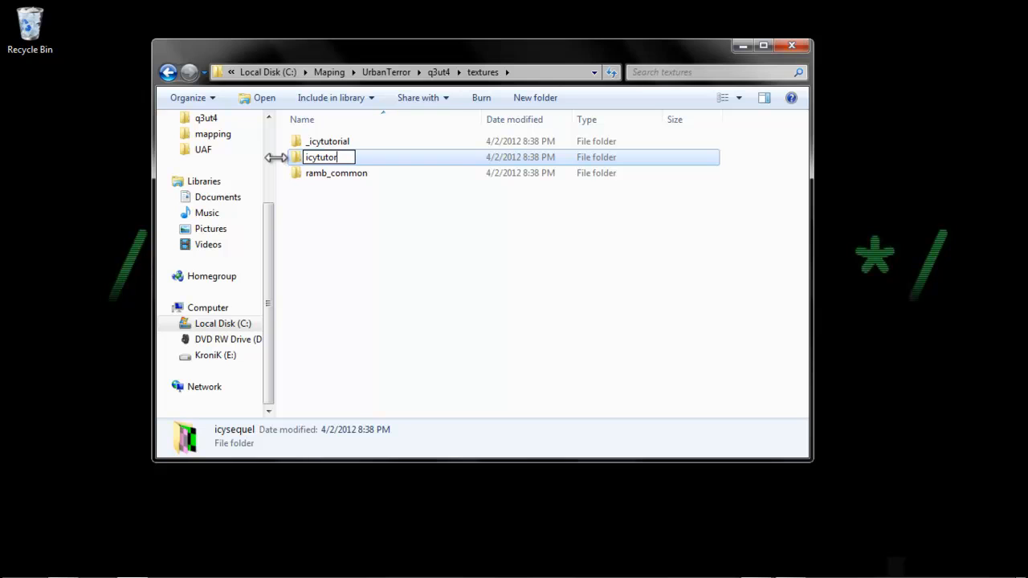
type("ial")
left_click(373, 261)
Step: Rename the ramb_common folder inside the textures folder to tutorial_common
left_click(321, 174)
left_click(322, 173)
left_click(329, 174)
left_click_drag(328, 175, 299, 176)
type("tutorial")
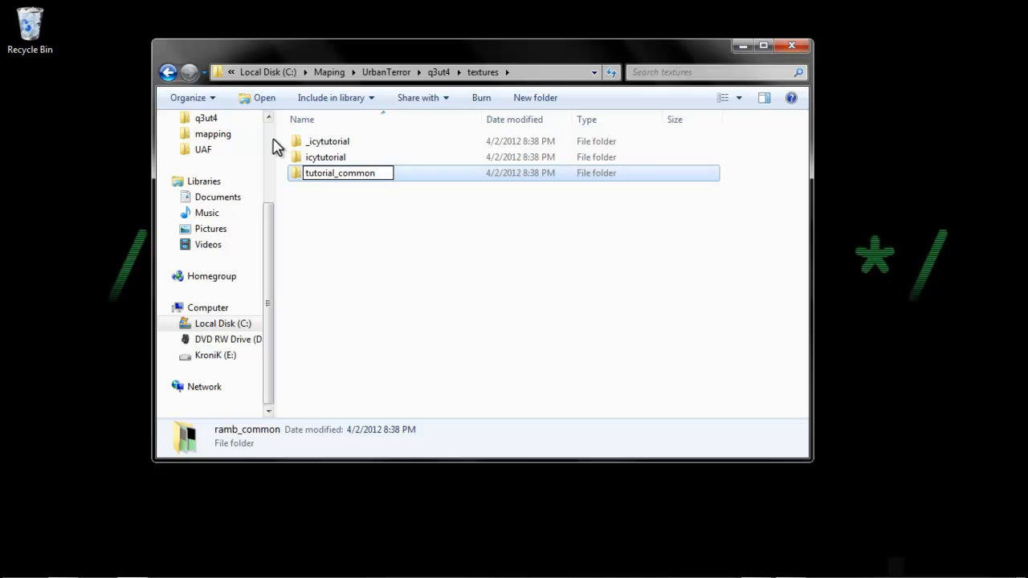
left_click(338, 211)
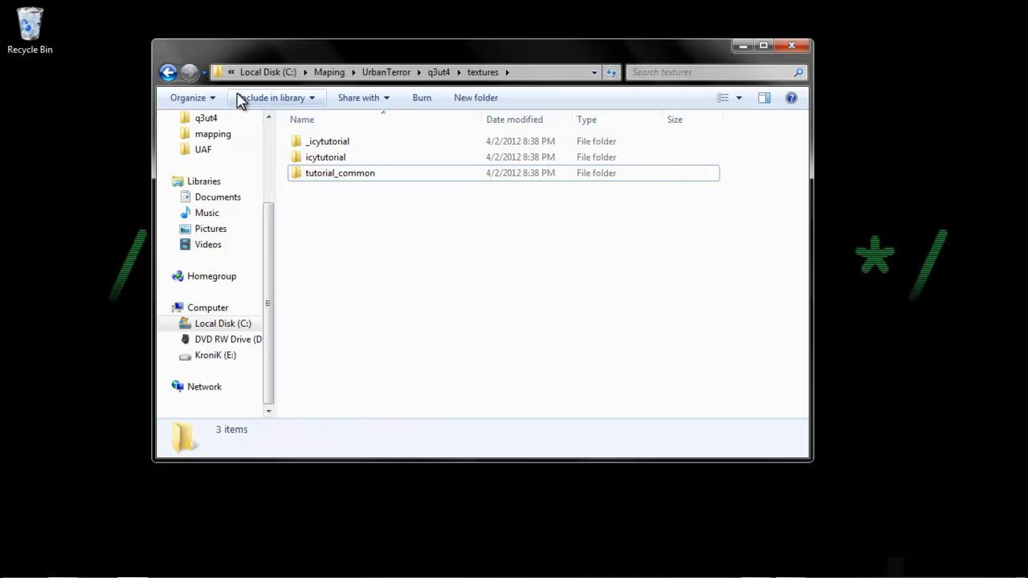
Step: Rename icysequel.shader in the q3ut4 scripts folder to icytutorial.shader
left_click(170, 74)
double_click(323, 253)
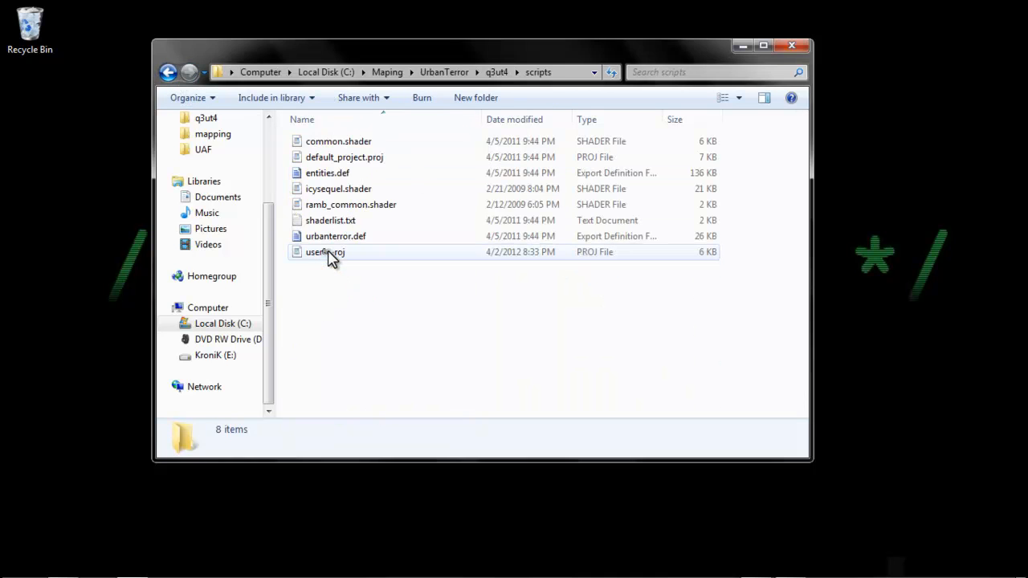
left_click(333, 193)
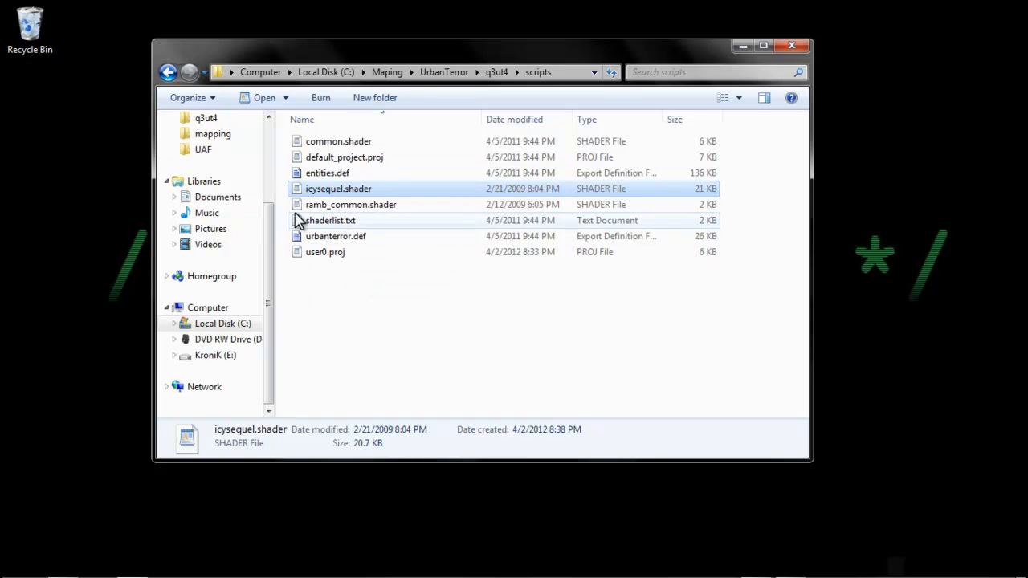
left_click(325, 190)
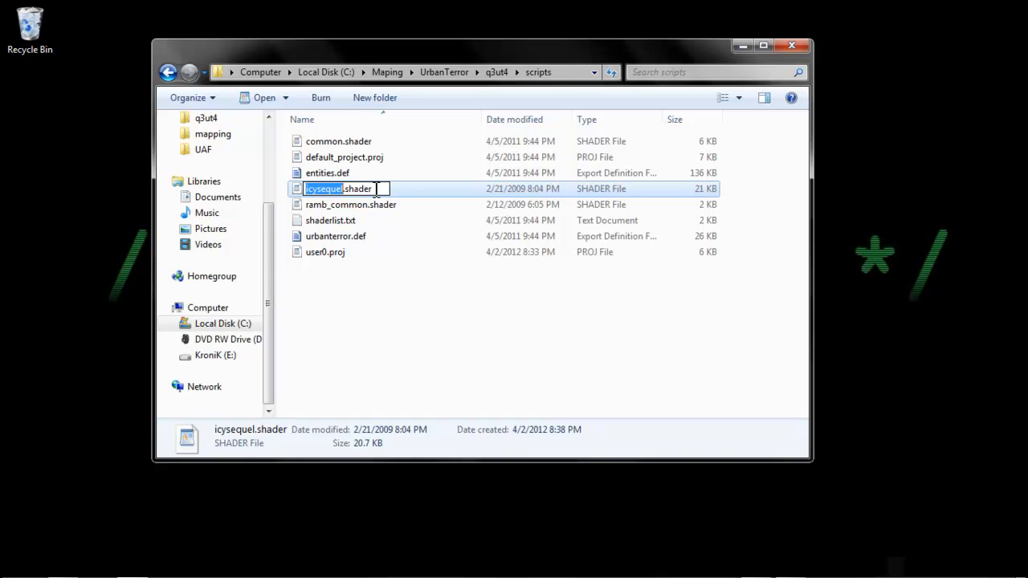
type("icytutorial")
left_click(354, 293)
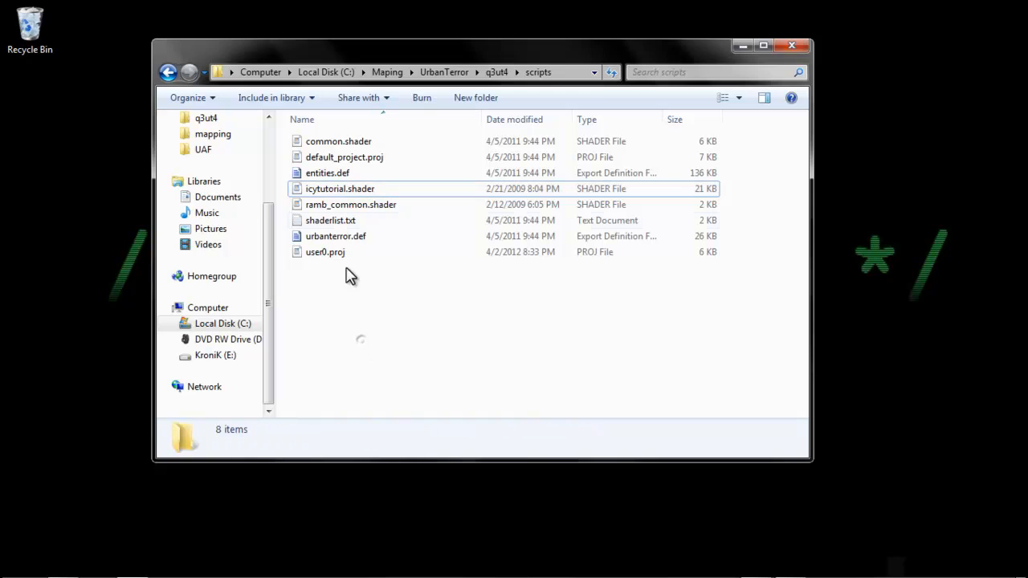
Step: Rename ramb_common.shader in the scripts folder to tutorial_common.shader
left_click(338, 208)
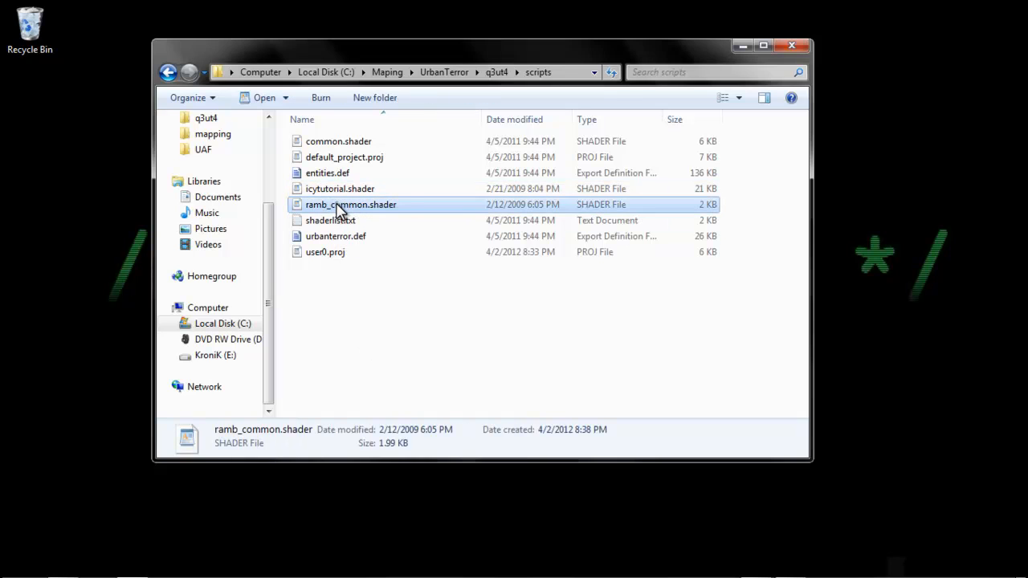
left_click(337, 207)
left_click(329, 206)
left_click_drag(313, 205, 306, 206)
type("tutorial")
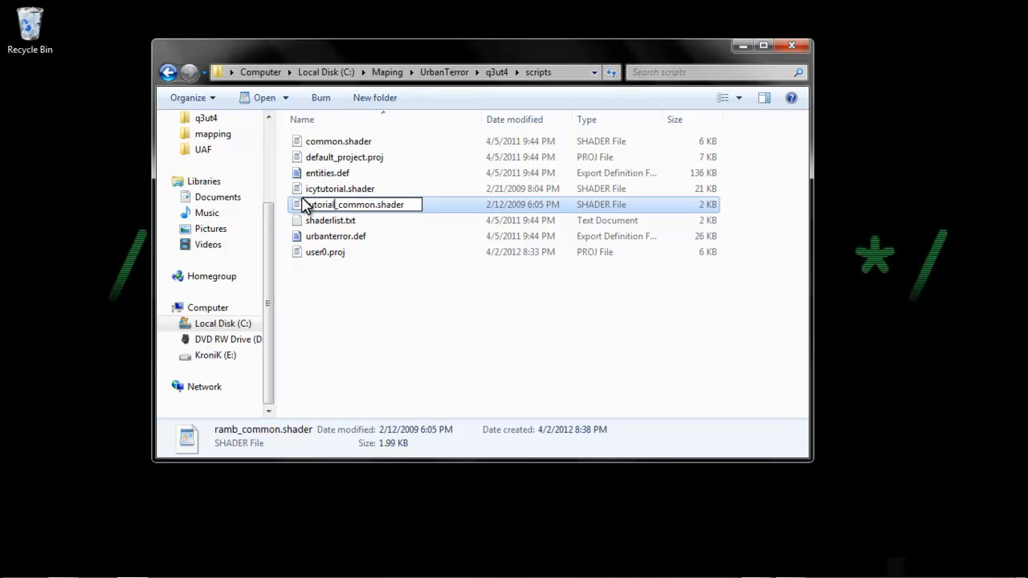
left_click(348, 303)
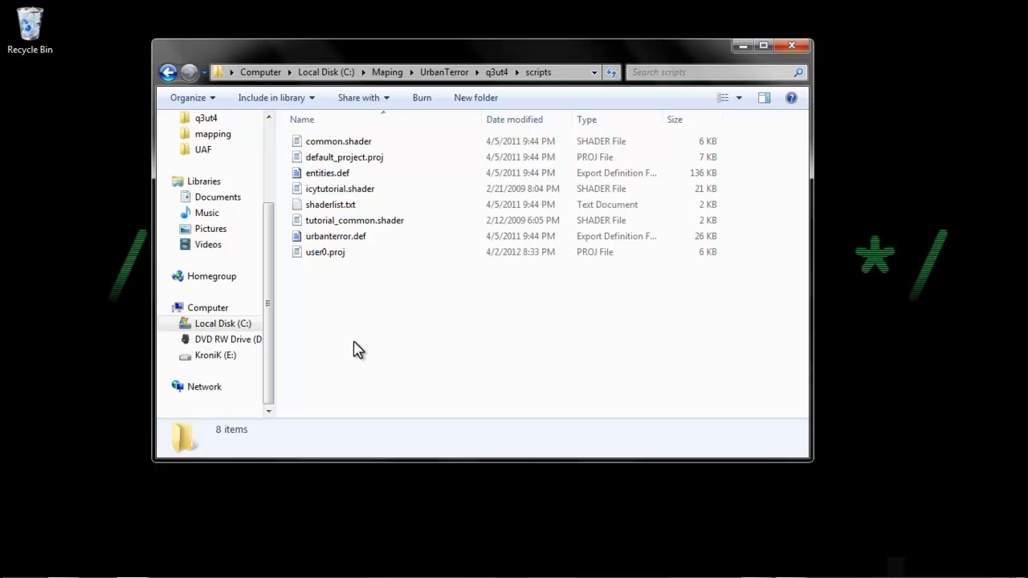
left_click(315, 193)
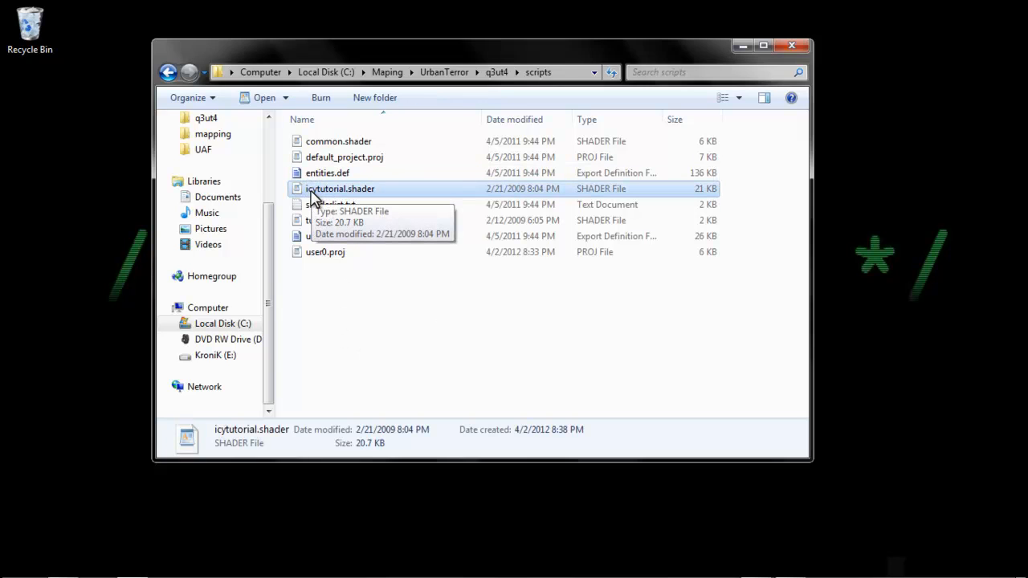
right_click(311, 190)
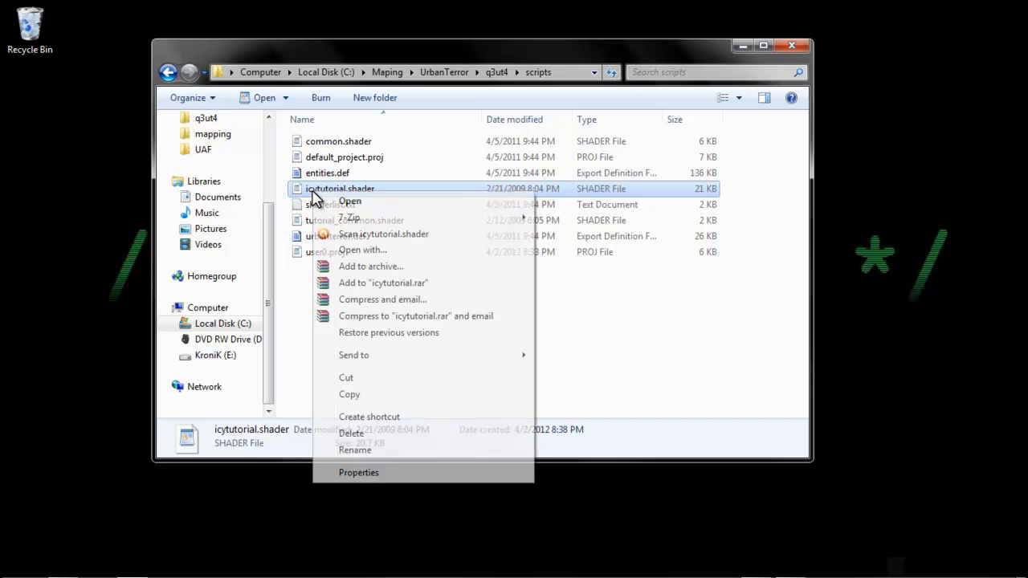
left_click(385, 251)
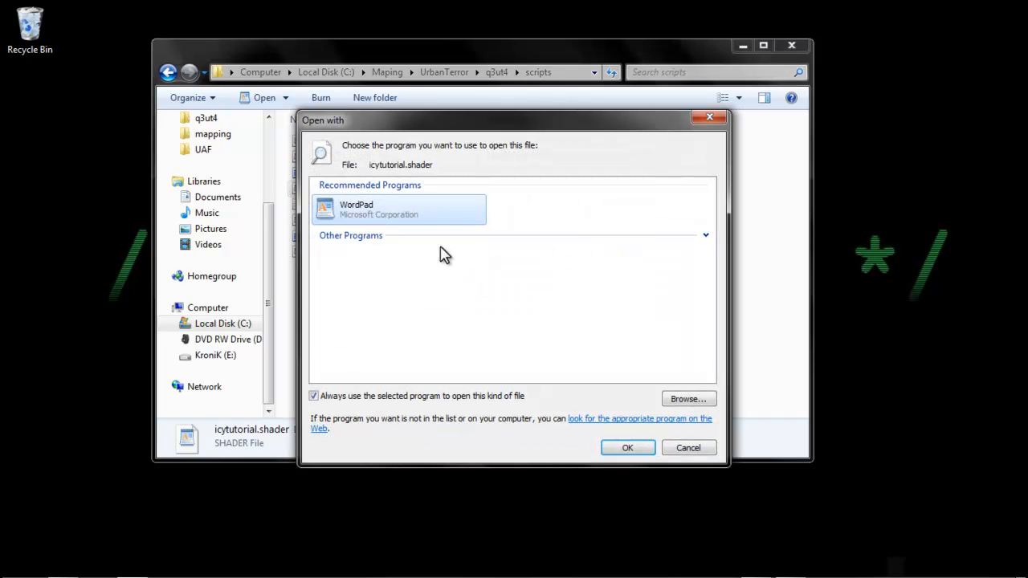
left_click_drag(464, 122, 578, 89)
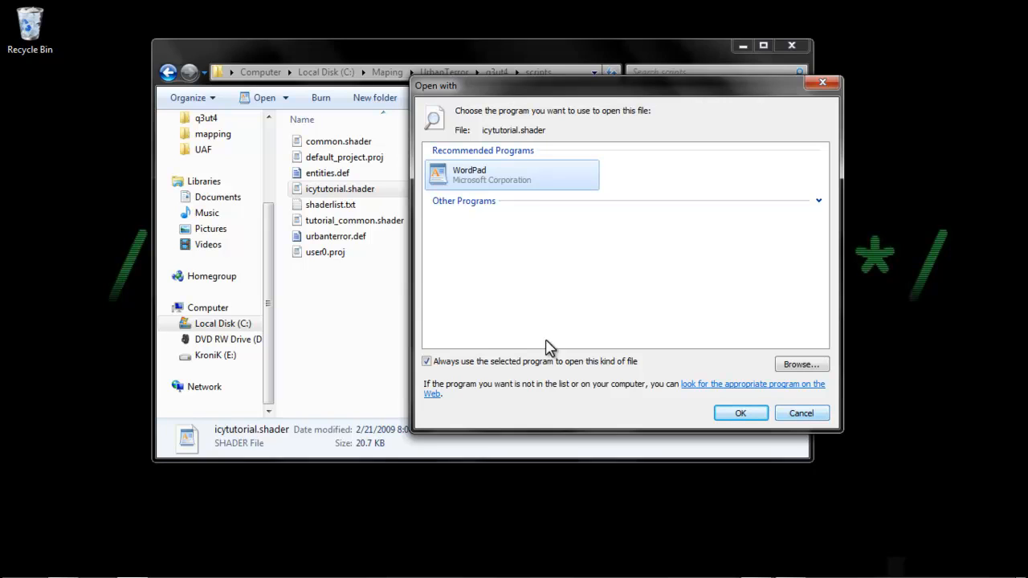
left_click(794, 415)
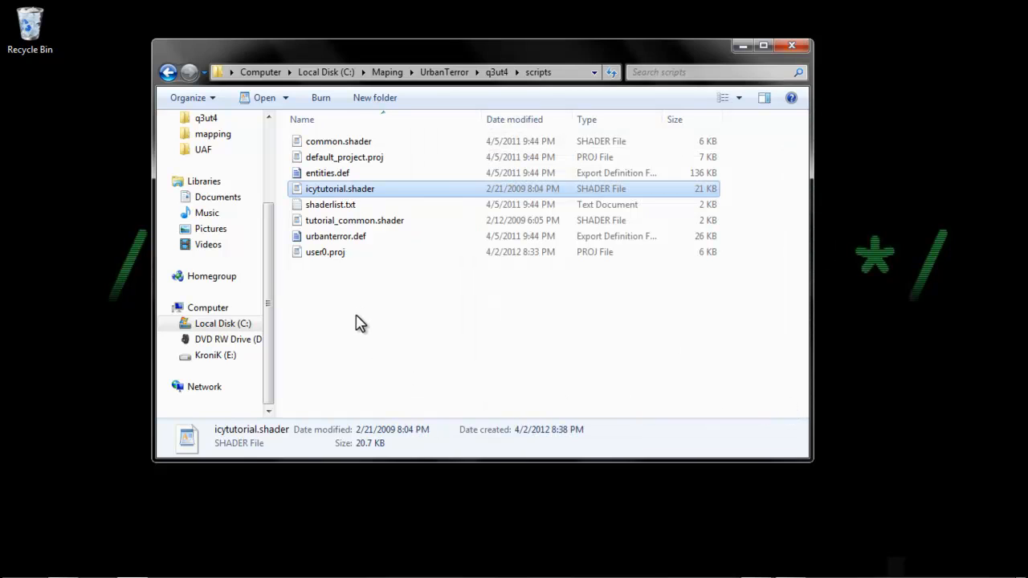
Step: Open icytutorial.shader in WordPad and place its window so the shader text is readable
left_click(341, 192)
left_click(384, 318)
left_click(368, 191)
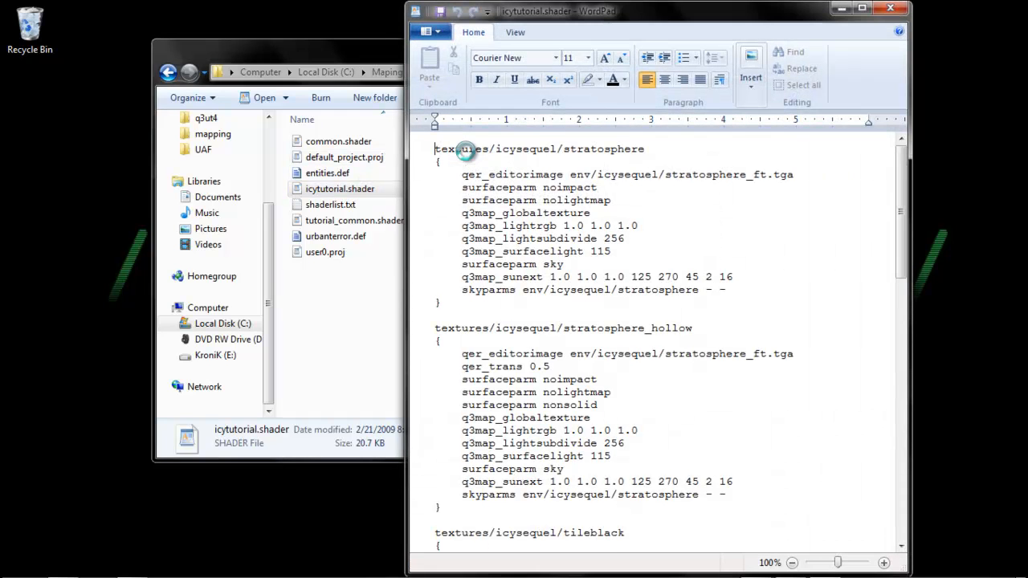
left_click_drag(678, 14, 593, 11)
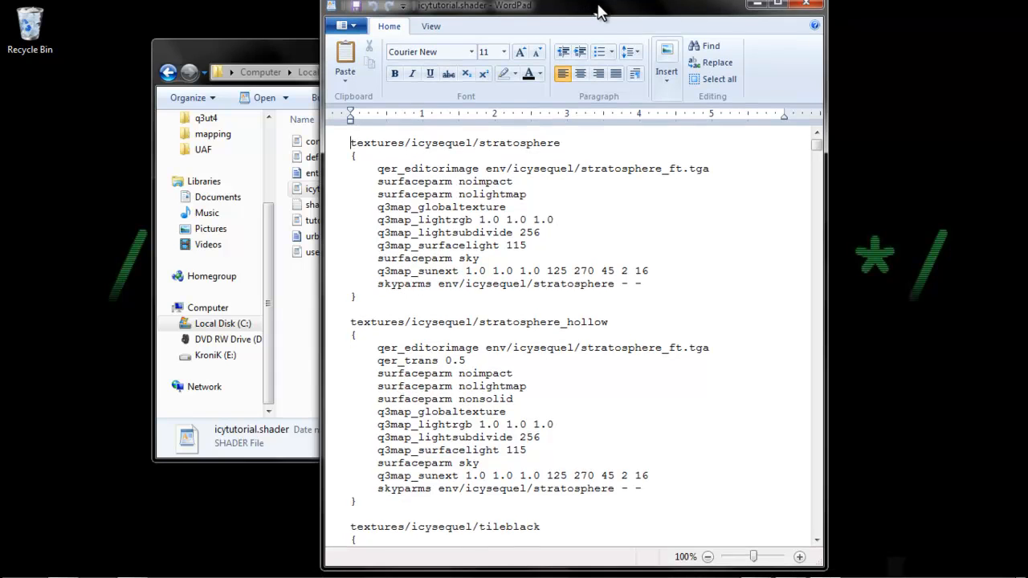
double_click(597, 9)
double_click(598, 11)
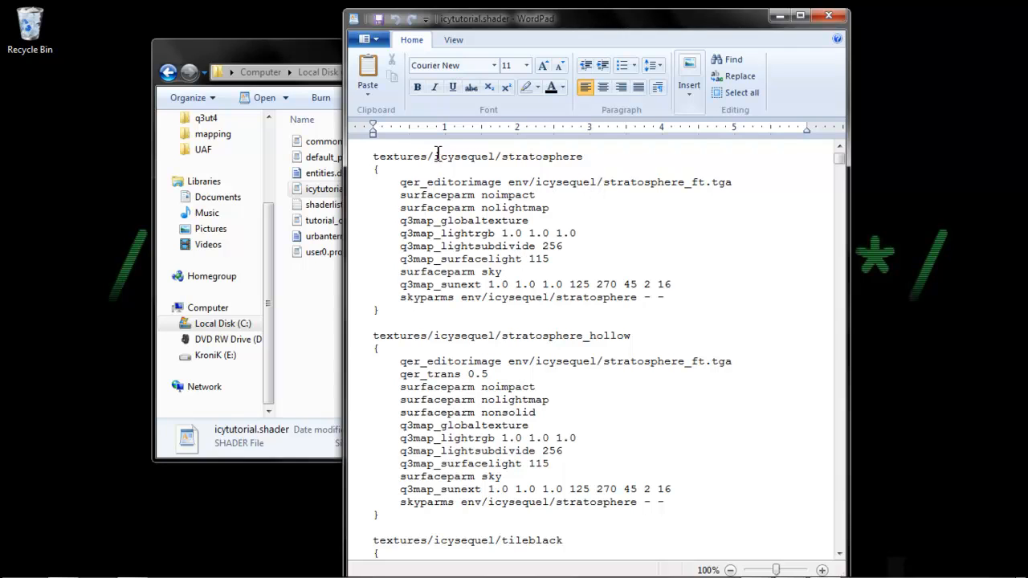
Step: Examine the textures, folder and shader name parts of the first entry, textures/icysequel/stratosphere
left_click_drag(434, 156, 601, 190)
left_click(607, 222)
left_click_drag(380, 156, 425, 159)
left_click(576, 157)
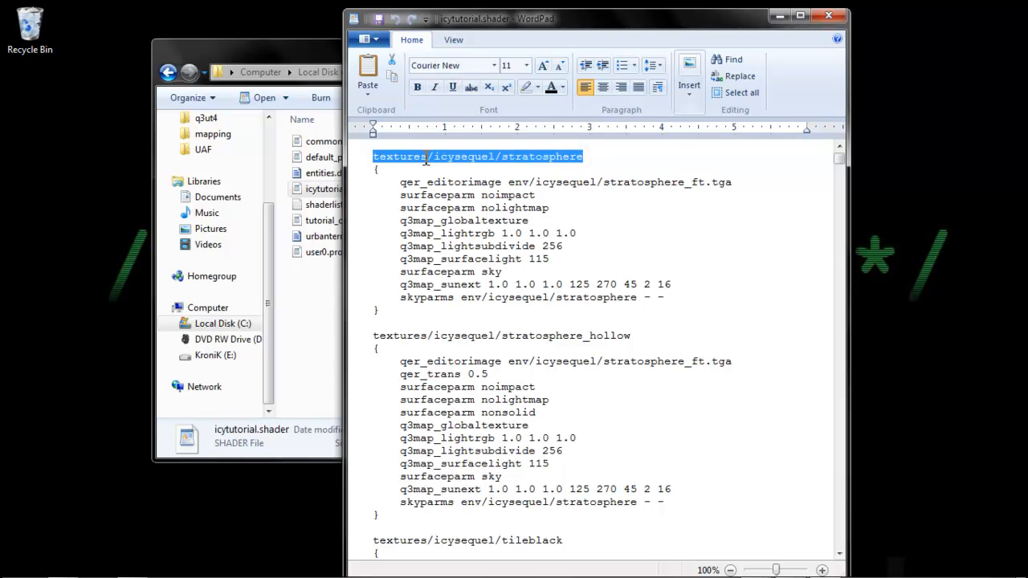
left_click(501, 157)
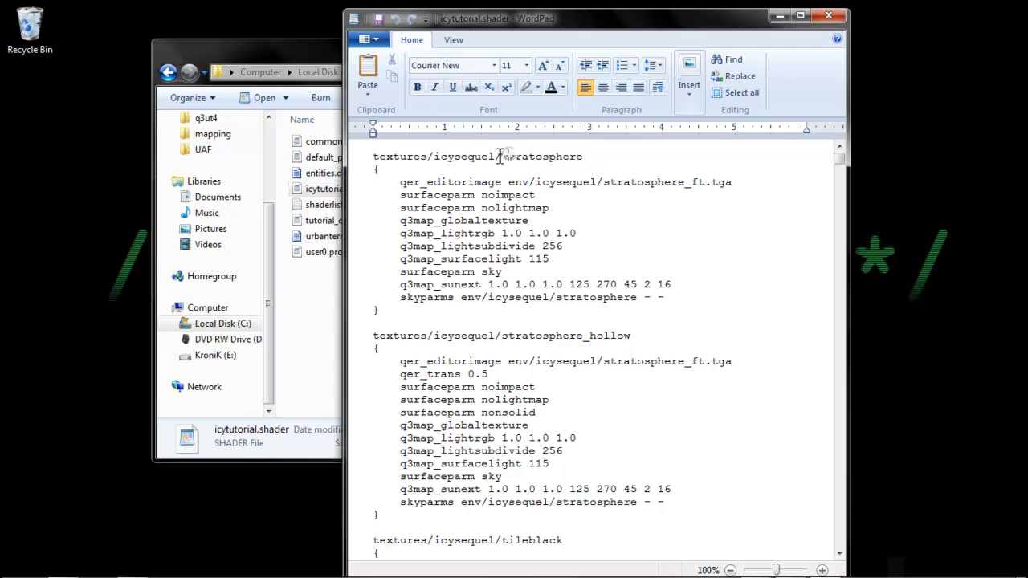
left_click_drag(508, 159, 604, 155)
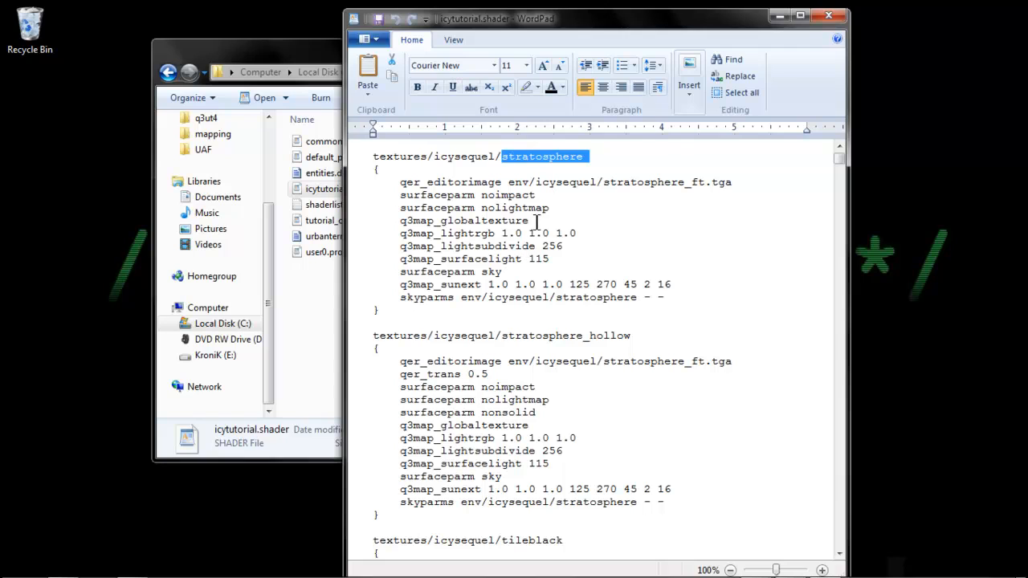
left_click(515, 154)
left_click_drag(503, 157, 592, 158)
left_click(584, 156)
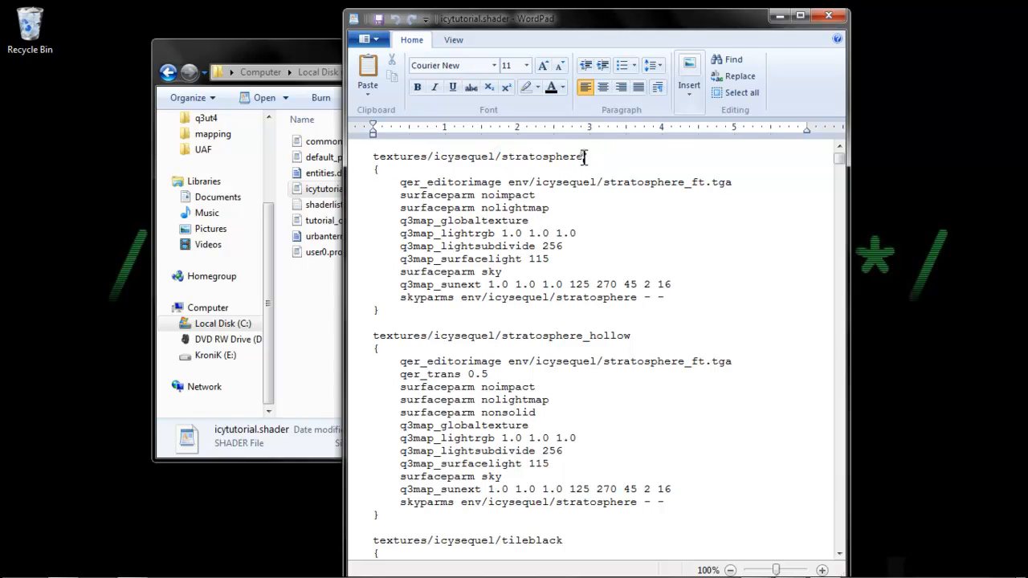
left_click_drag(585, 156, 508, 162)
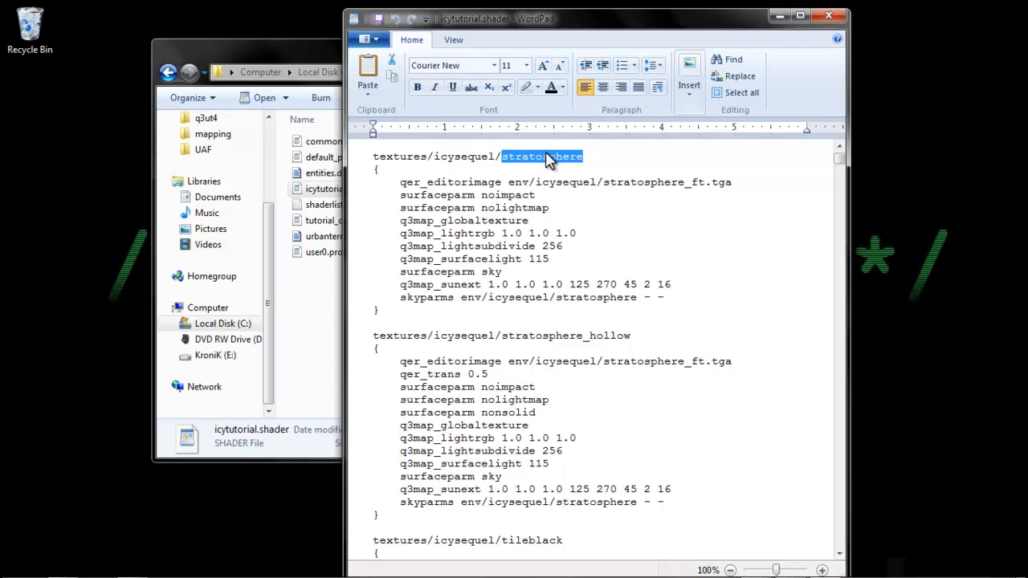
left_click(481, 154)
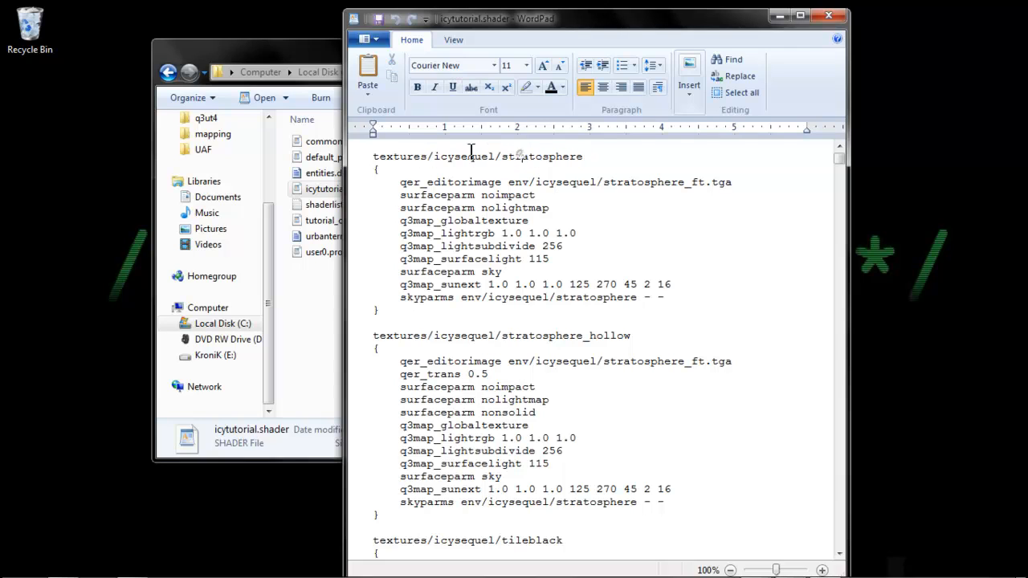
left_click(398, 154)
left_click_drag(436, 157, 497, 160)
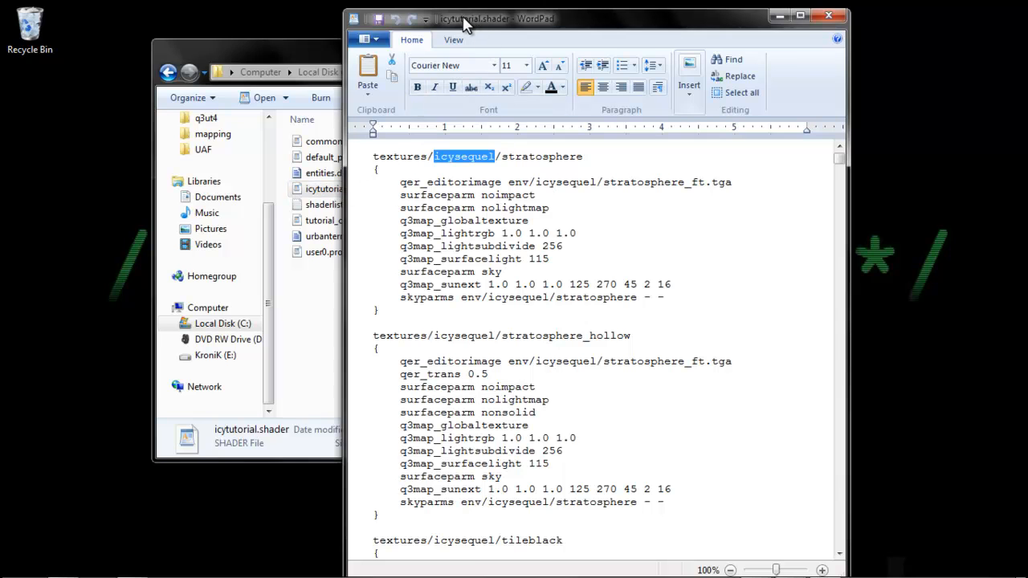
Step: Compare the first entry's shader path with the icytutorial.shader file name and examine its qer_editorimage path
left_click_drag(462, 18, 542, 33)
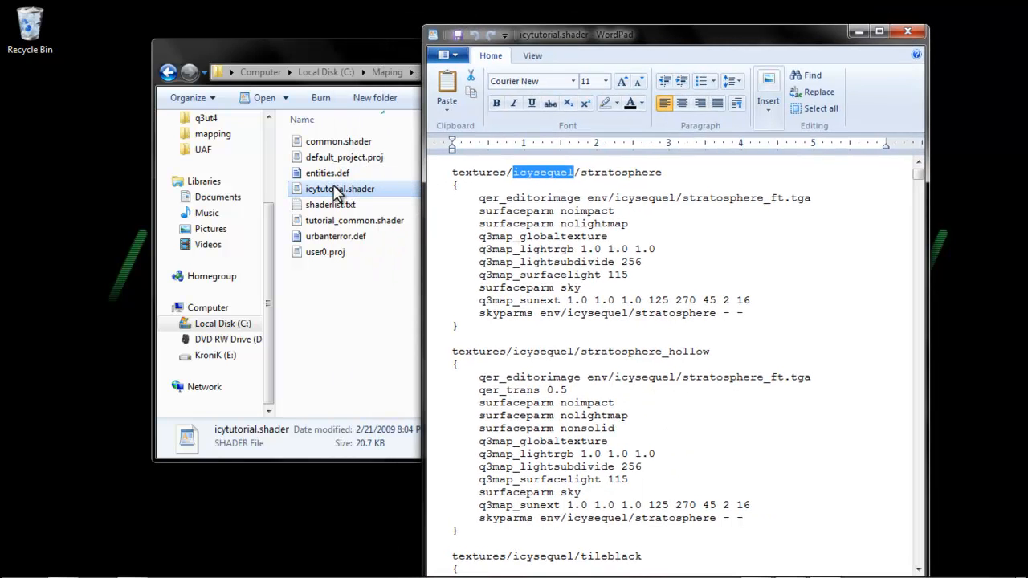
left_click(553, 170)
left_click_drag(575, 170, 669, 172)
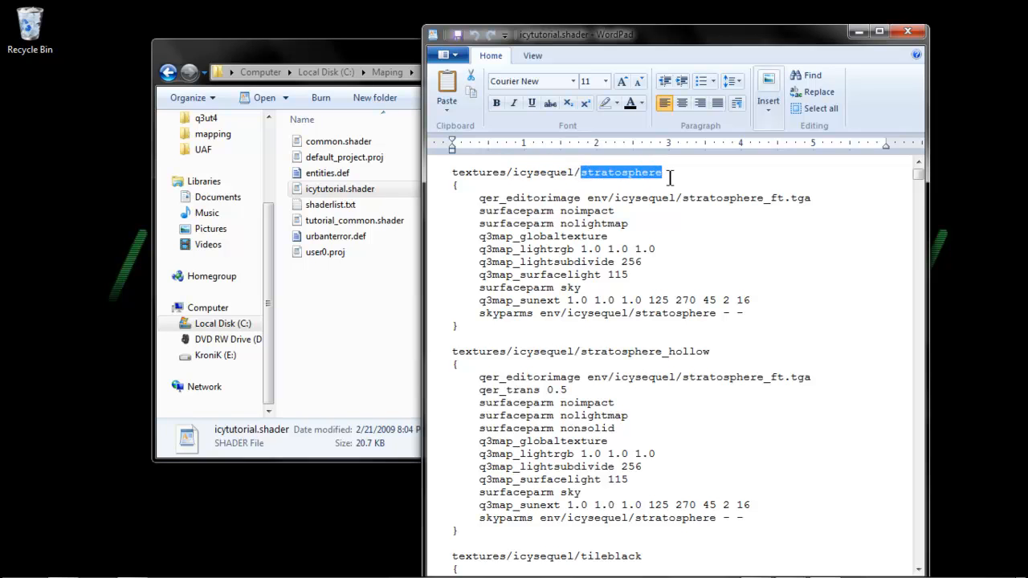
left_click(670, 175)
double_click(670, 172)
left_click(514, 236)
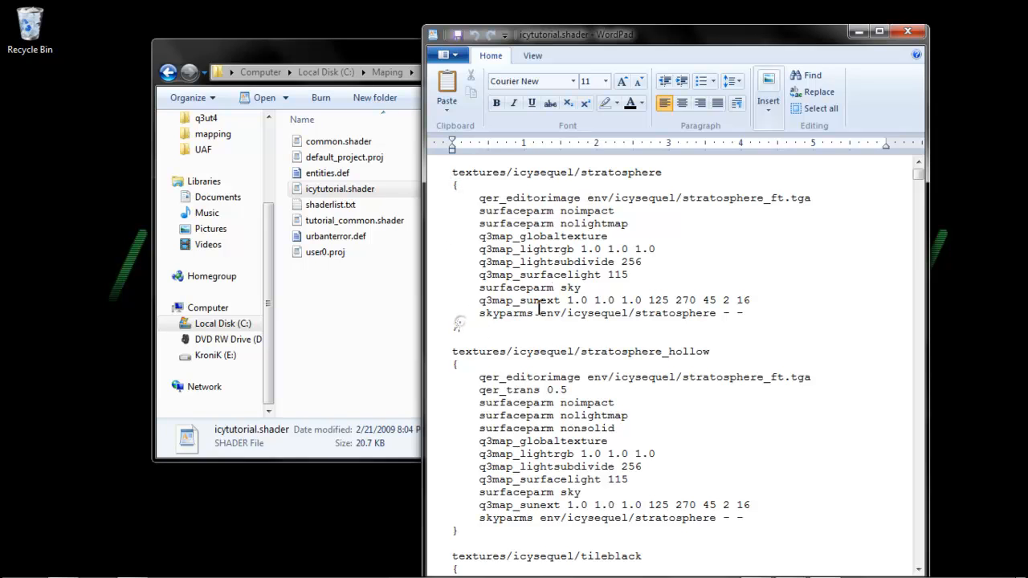
left_click_drag(589, 201, 791, 204)
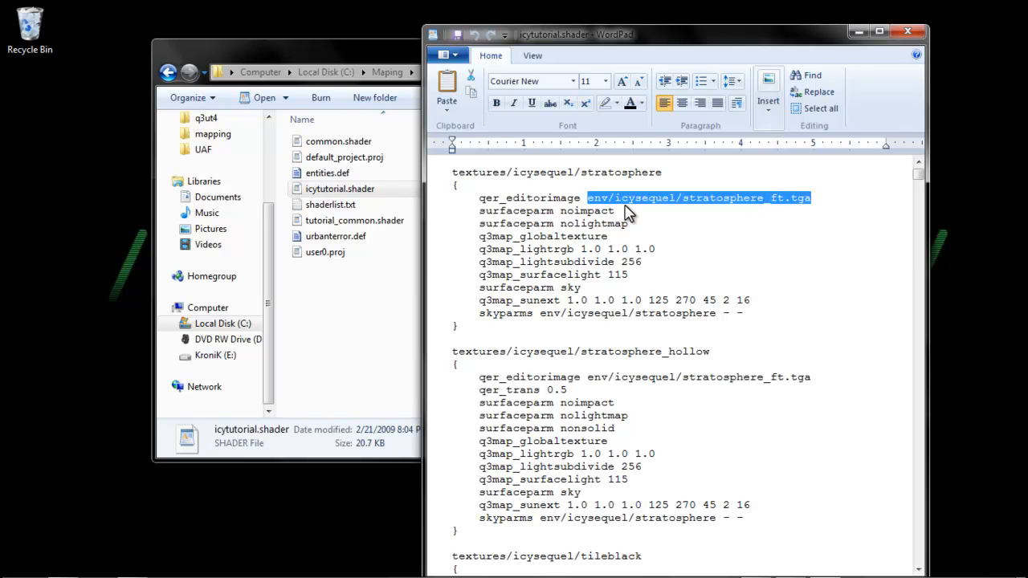
Step: Browse to C:\Maping\UrbanTerror\q3ut4 and place the folder window beside the shader document
left_click(350, 55)
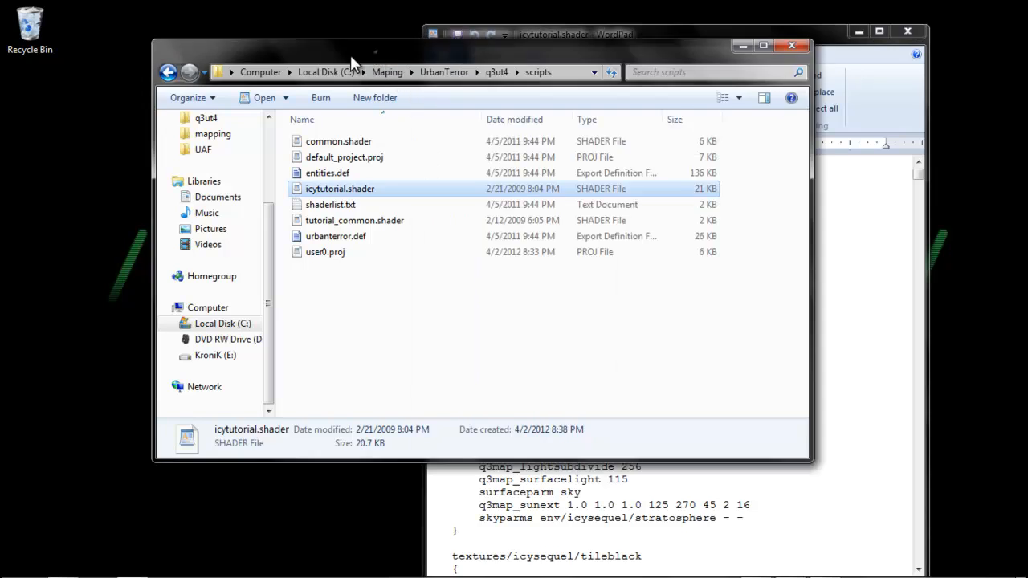
left_click(207, 119)
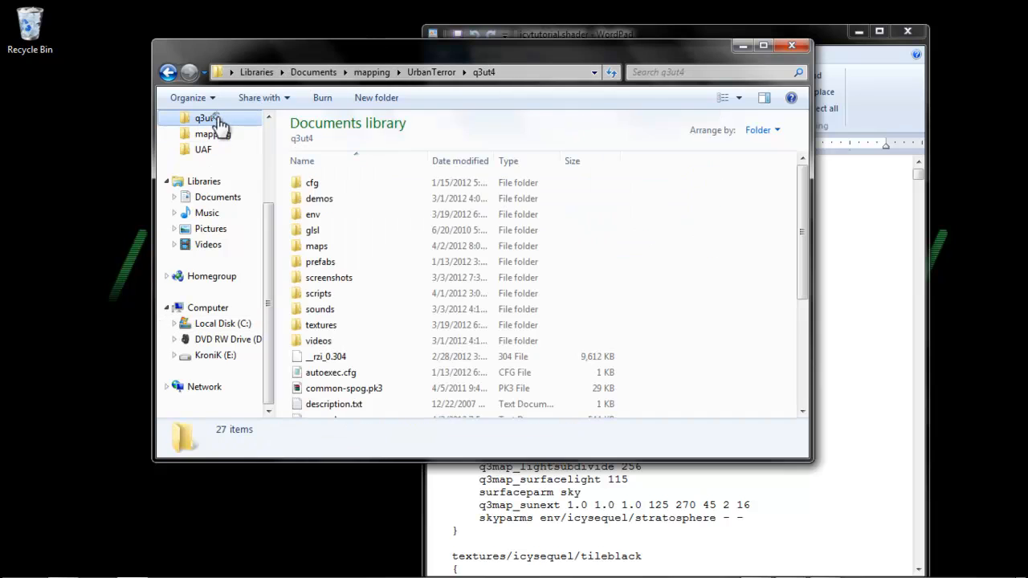
left_click(229, 323)
double_click(365, 190)
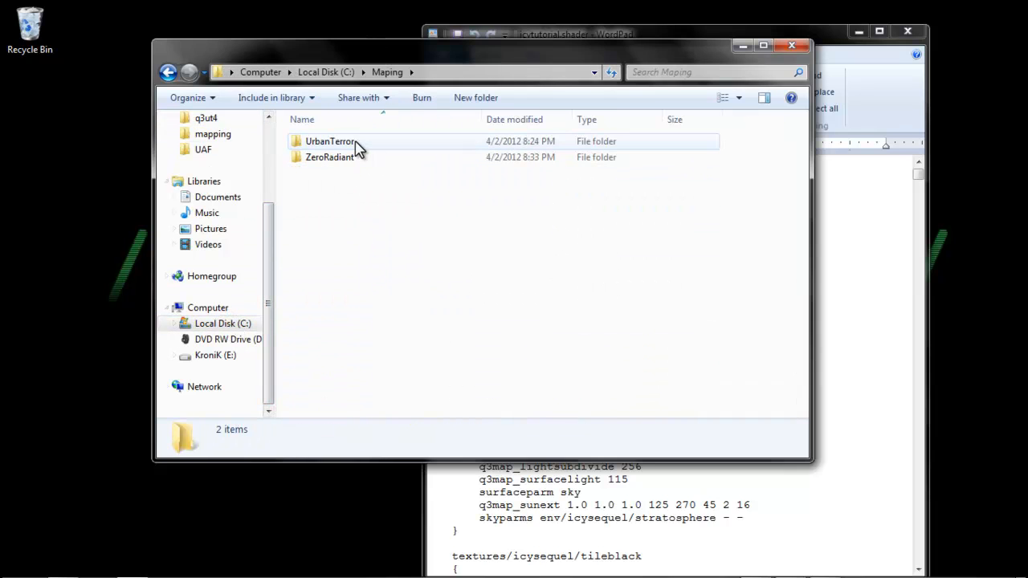
left_click(357, 150)
left_click(356, 150)
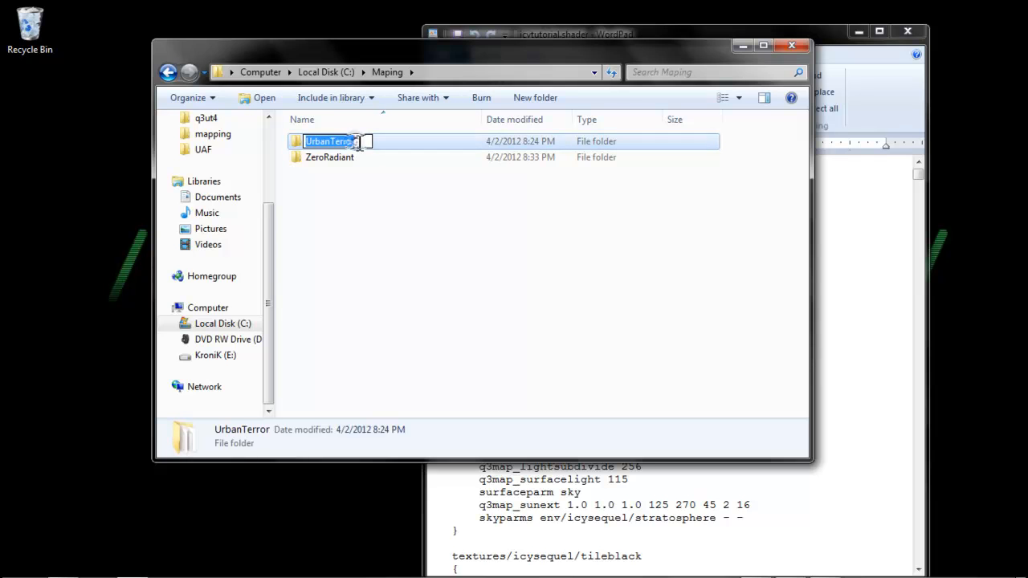
double_click(371, 150)
double_click(371, 144)
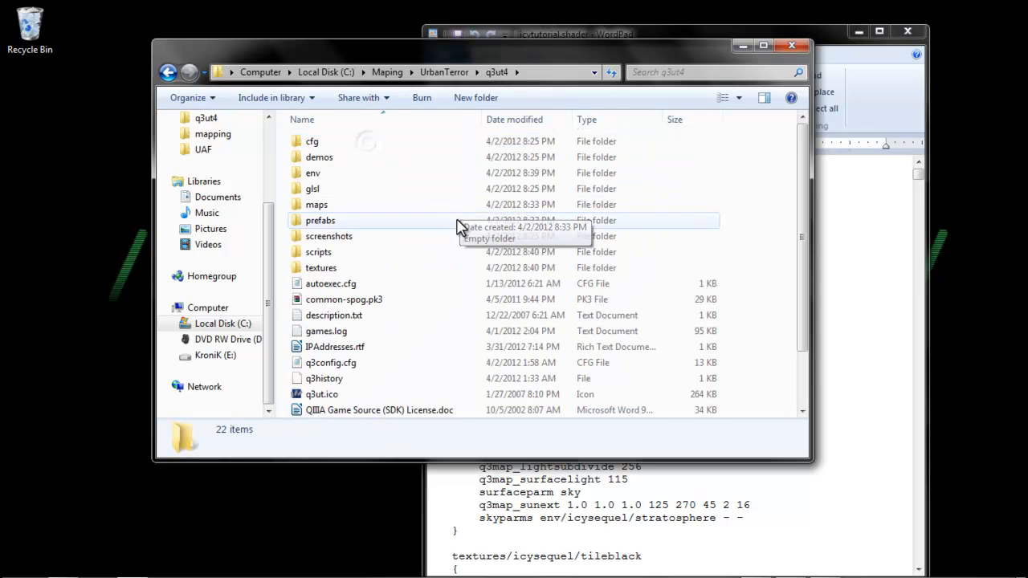
left_click_drag(636, 44, 455, 90)
left_click(722, 34)
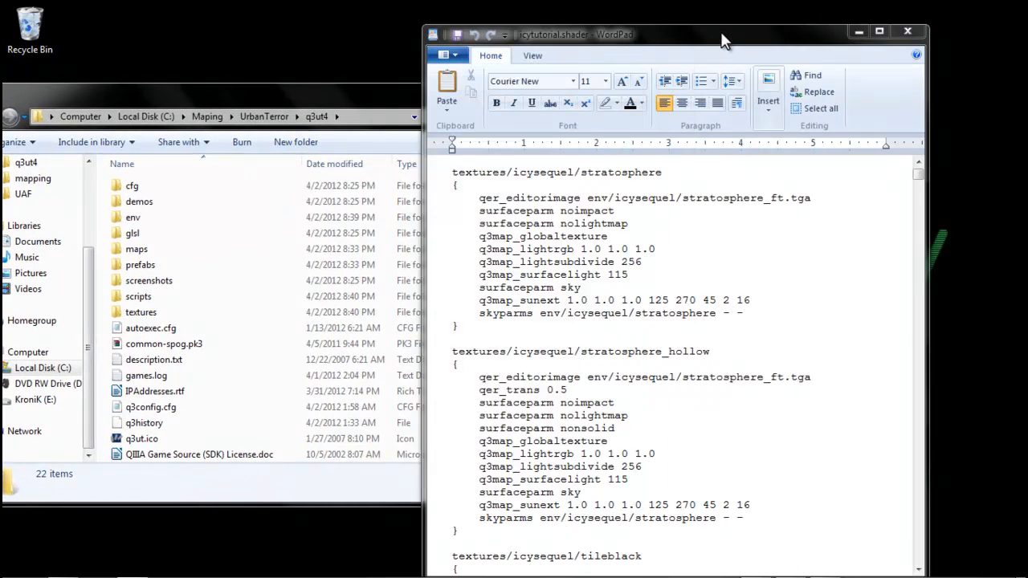
Step: Open the env folder and compare its subfolder name with the icysequel part of the first qer_editorimage path
left_click_drag(595, 196, 621, 191)
left_click(611, 206)
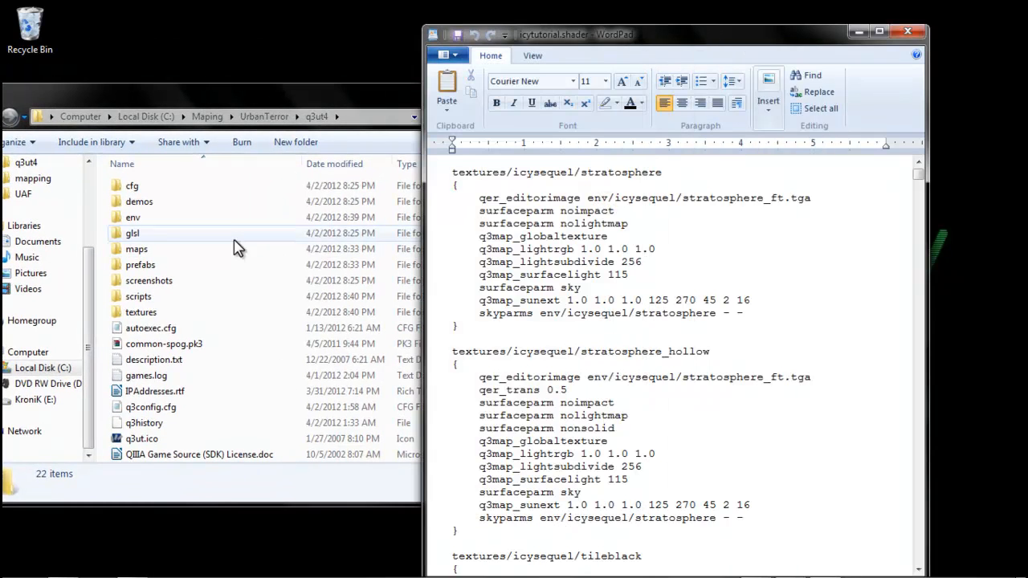
double_click(212, 218)
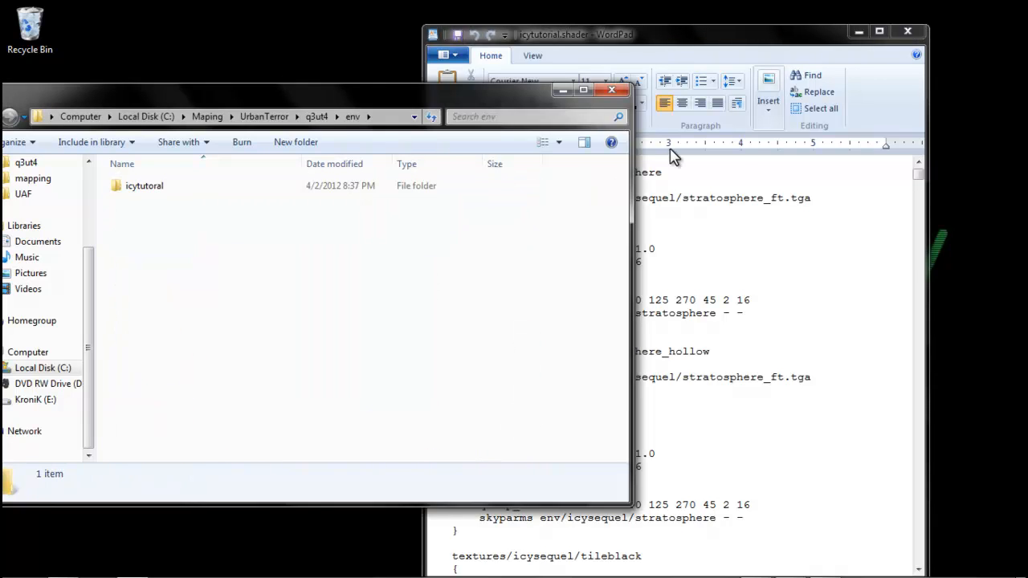
left_click(730, 164)
left_click_drag(615, 197, 670, 198)
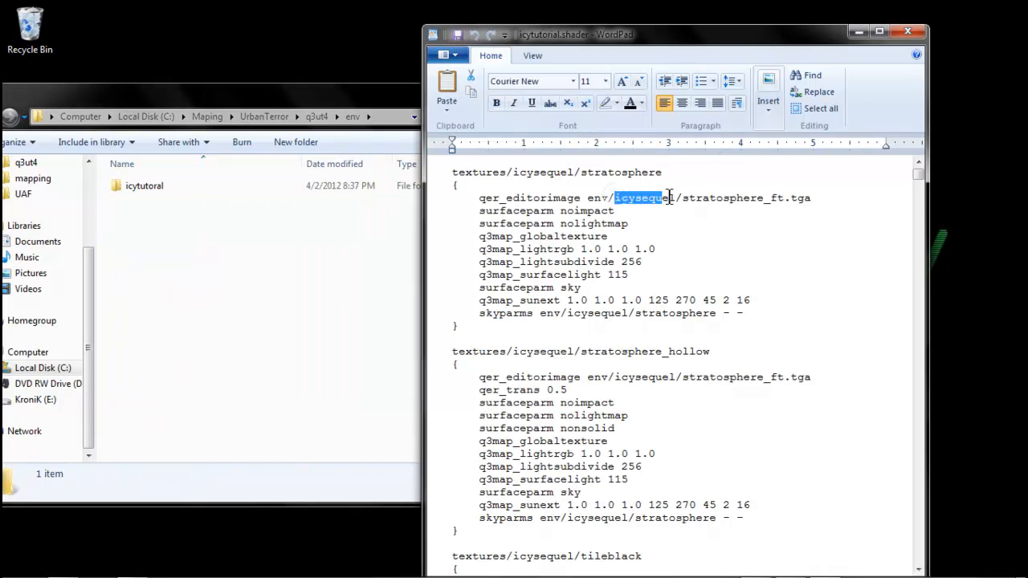
Step: Open the env subfolder icytutoral and compare its stratosphere_ft.tga file with the image name in the first qer_editorimage path
double_click(153, 190)
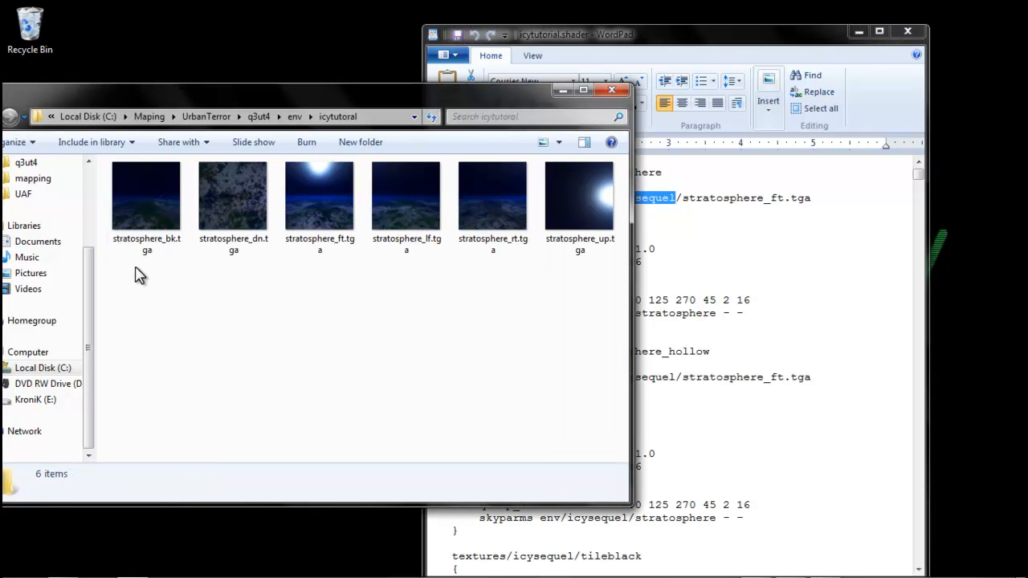
left_click(330, 246)
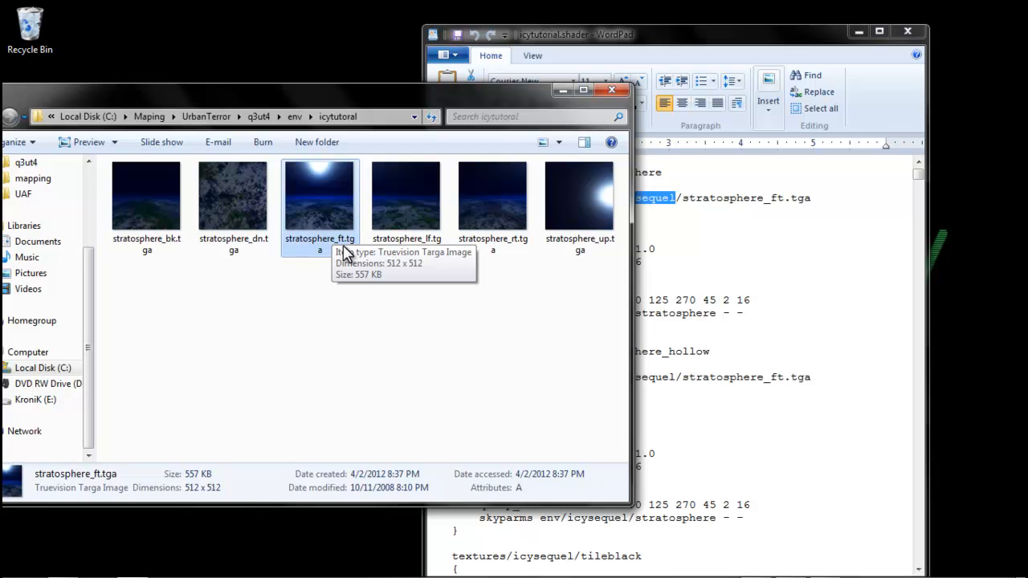
left_click(708, 209)
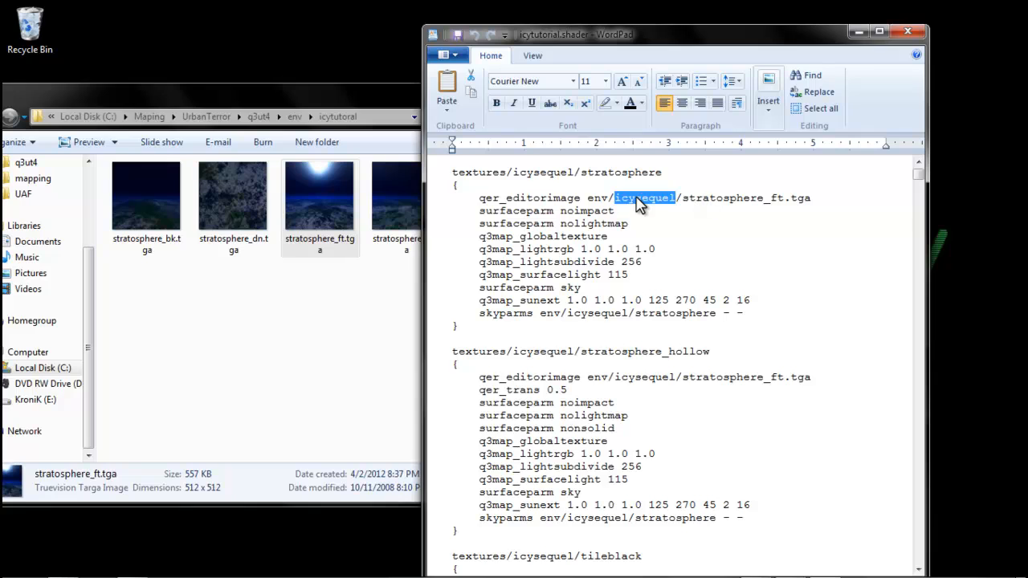
left_click(717, 202)
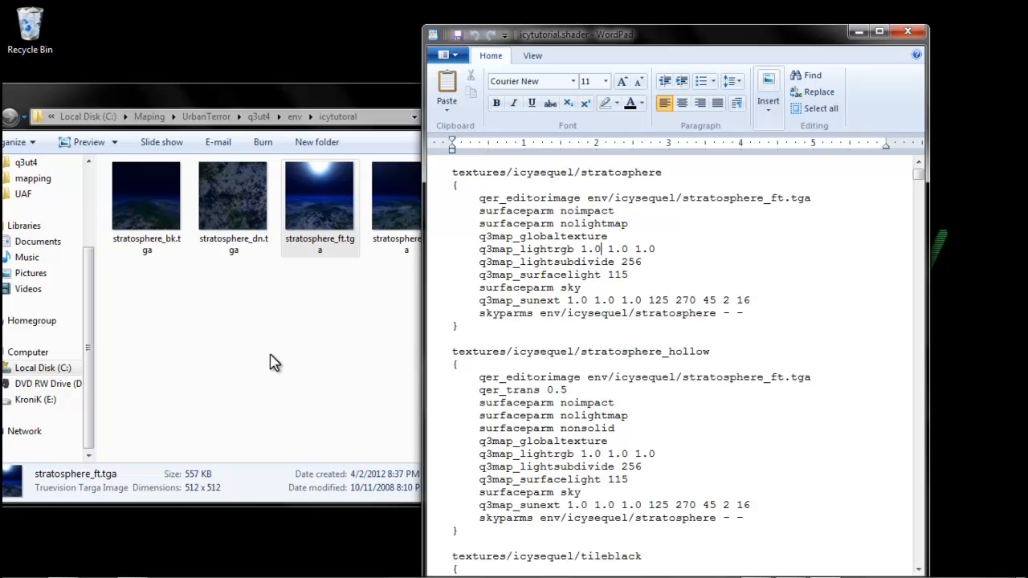
Step: Select icysequel in the first qer_editorimage path, and return the folder window to env beside the shader document
double_click(630, 199)
left_click_drag(137, 98, 232, 93)
left_click(105, 113)
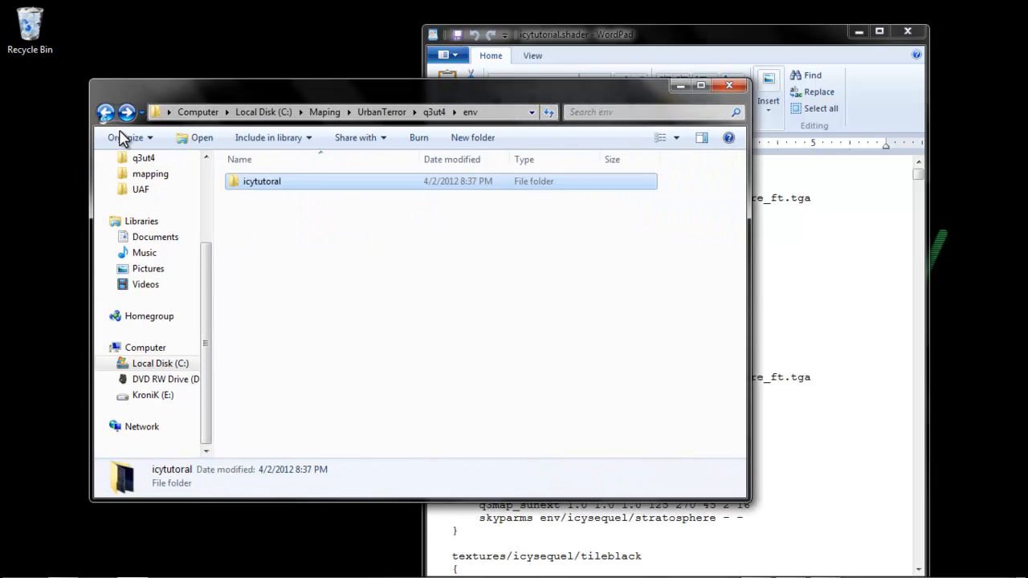
left_click(252, 185)
left_click(317, 225)
left_click_drag(548, 124, 422, 105)
Step: Replace every occurrence of icysequel with icytutorial in icytutorial.shader
left_click(716, 61)
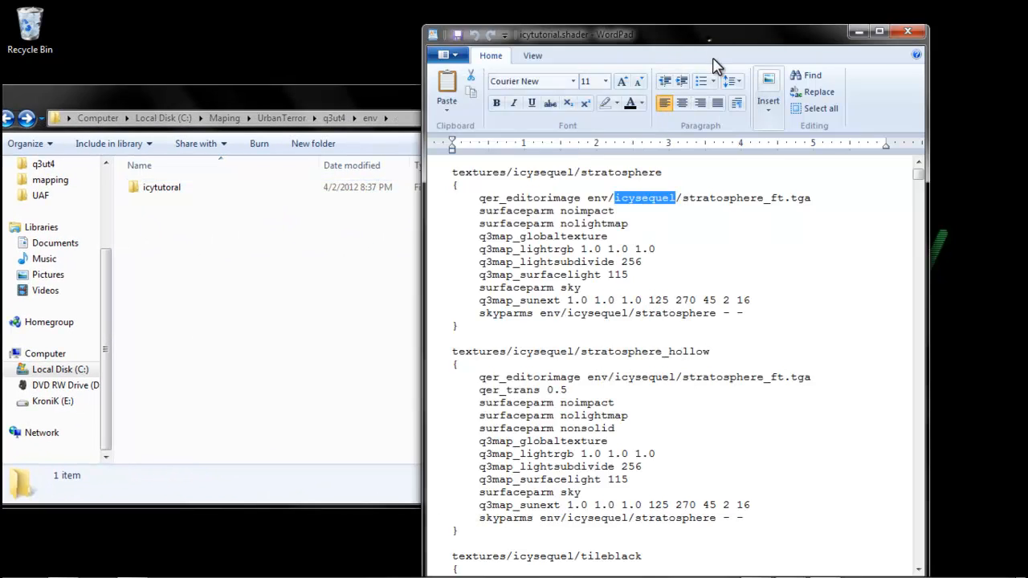
left_click(820, 92)
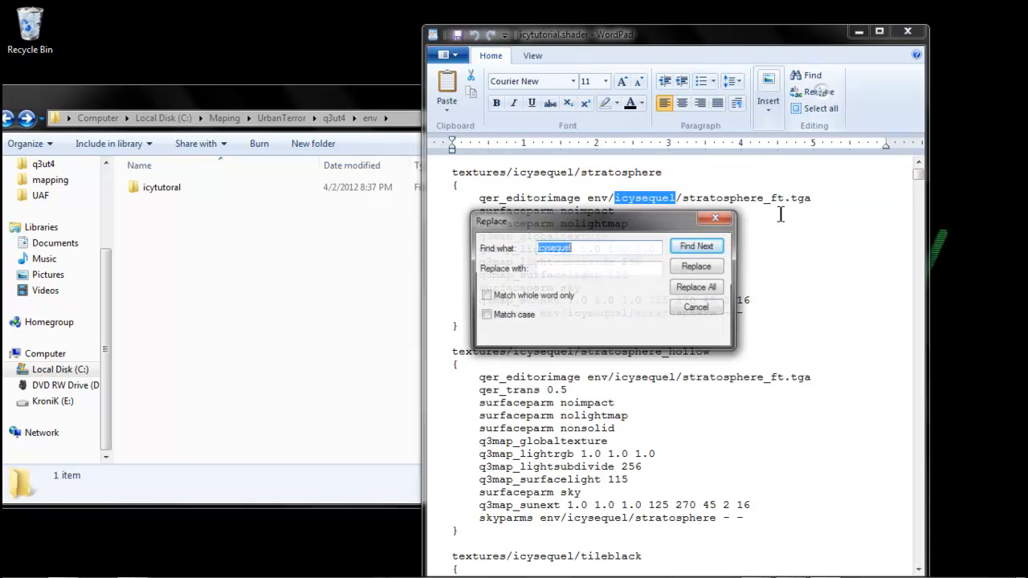
left_click(601, 247)
left_click(584, 268)
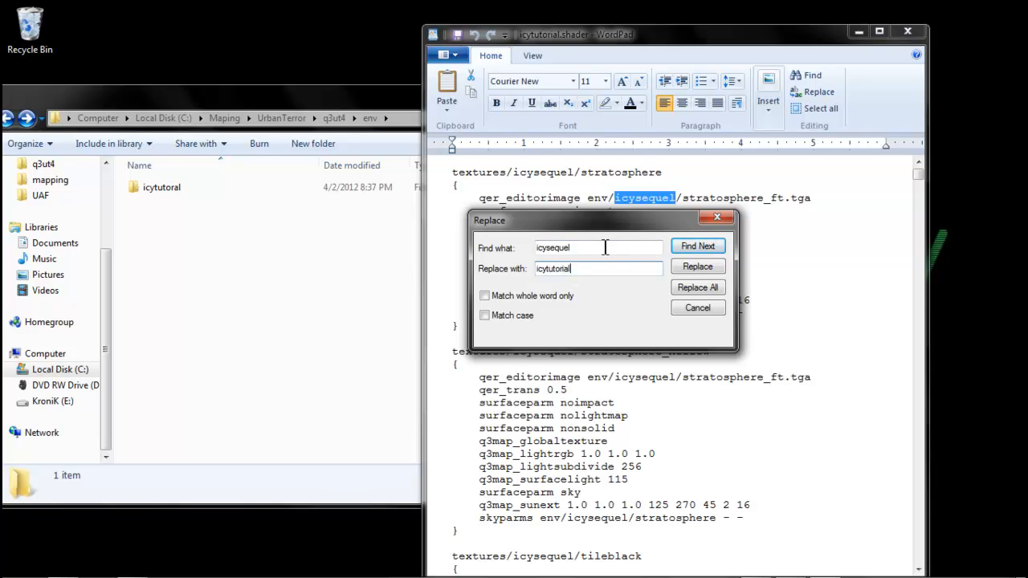
left_click(697, 287)
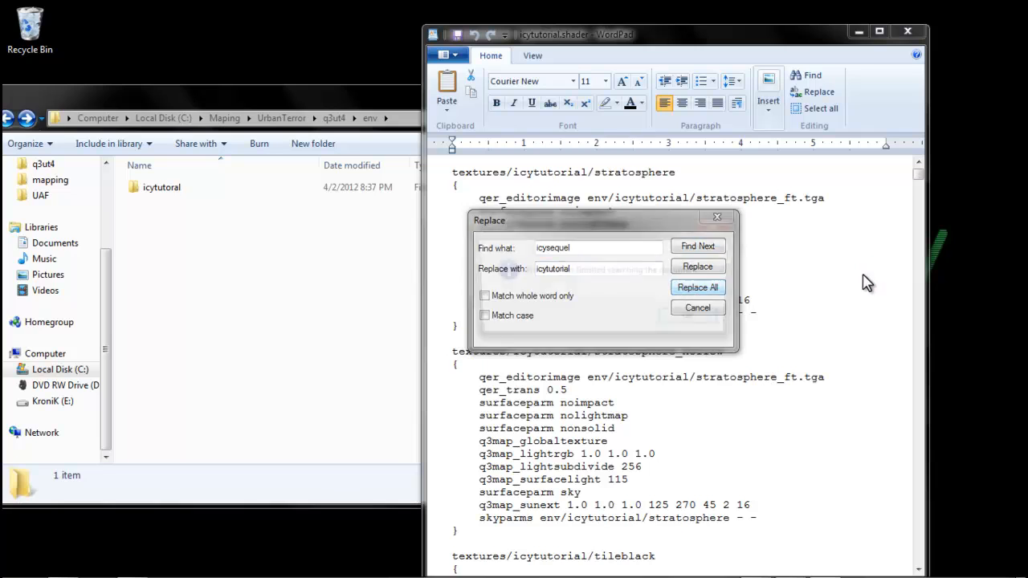
left_click(696, 322)
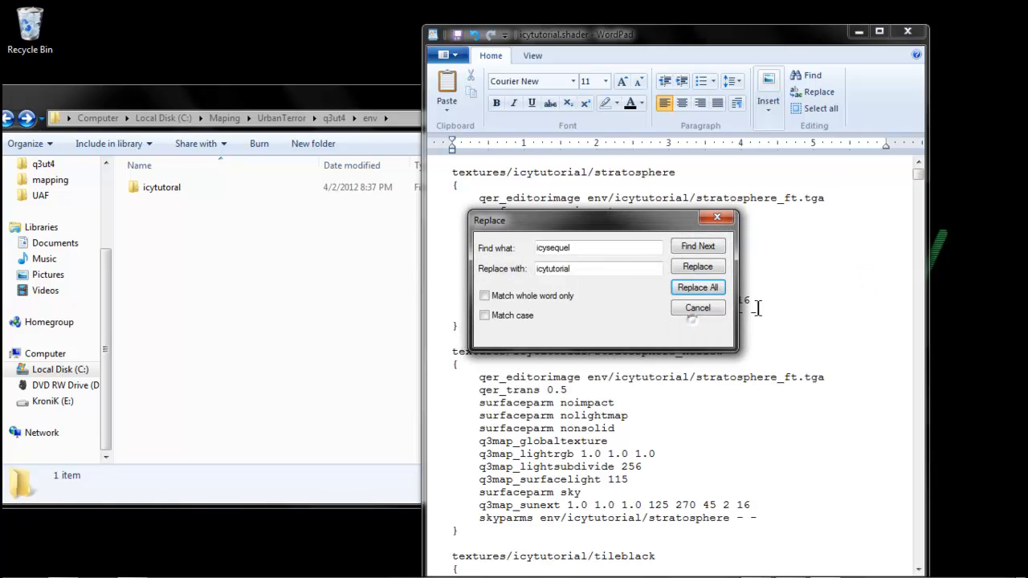
left_click(714, 310)
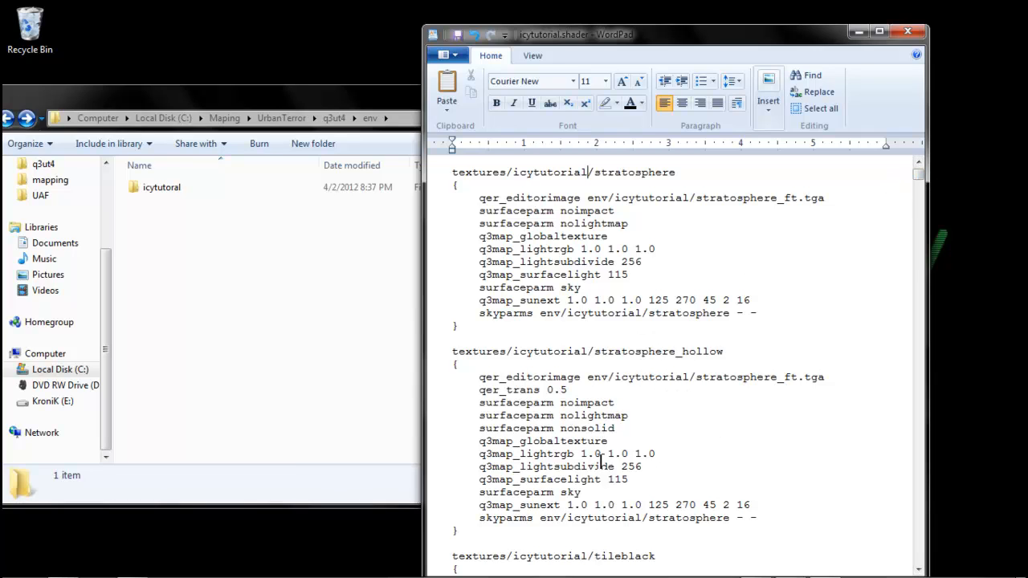
Step: Open the q3ut4 textures folder and compare its icytutorial subfolder name with the texture paths in the shader document
left_click(320, 96)
left_click_drag(50, 94, 123, 87)
left_click(78, 113)
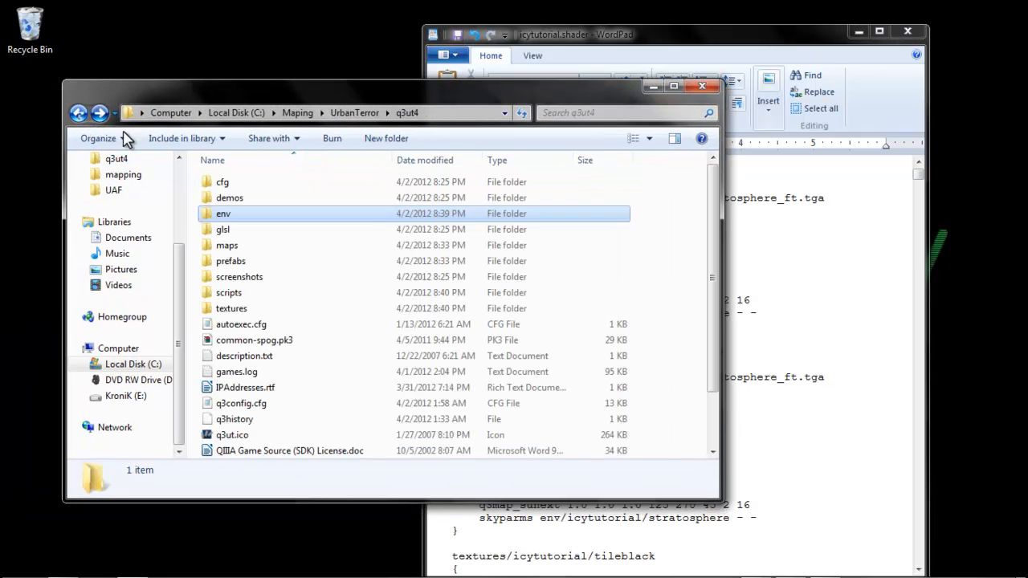
double_click(264, 316)
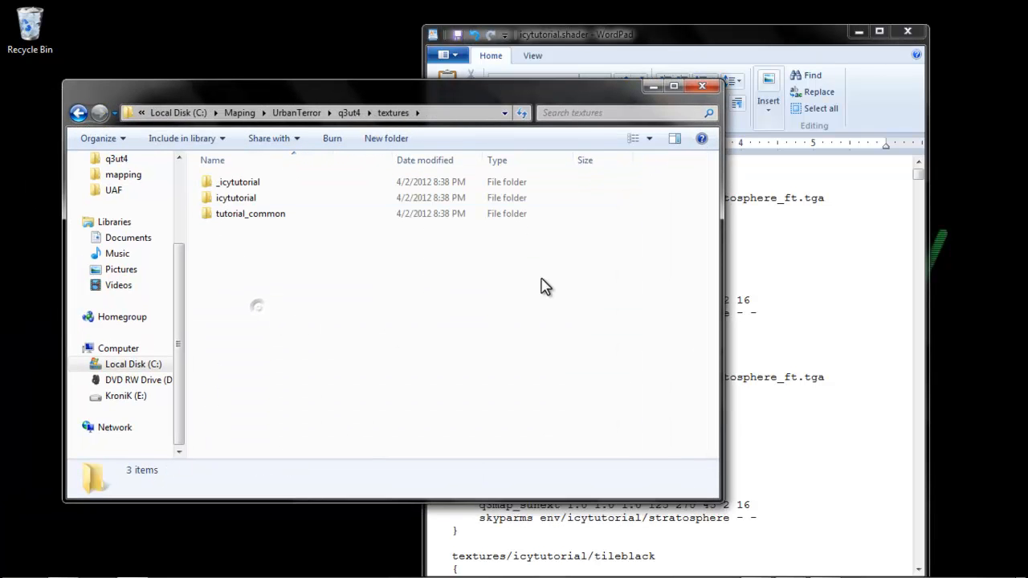
left_click(812, 340)
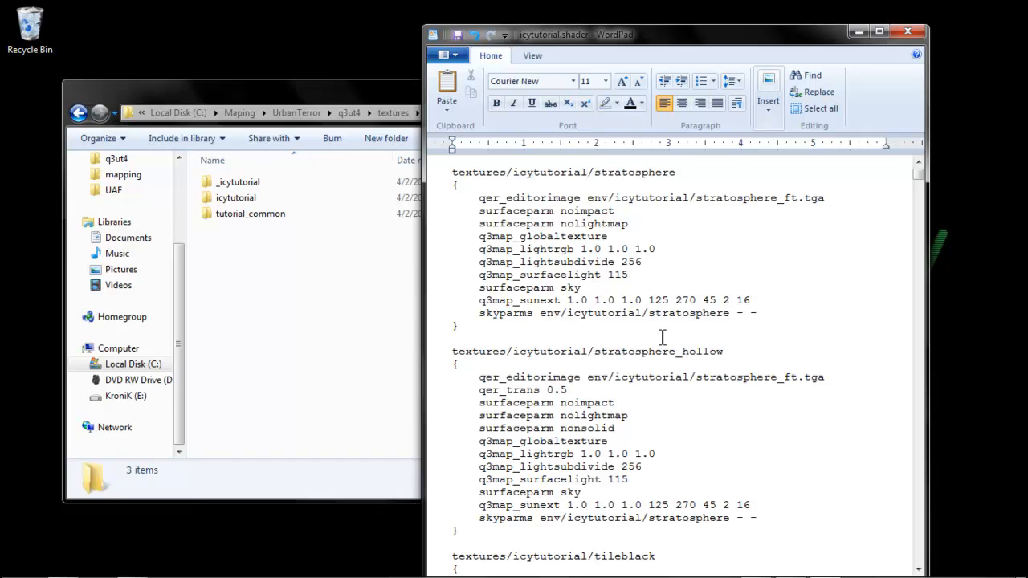
left_click(394, 329)
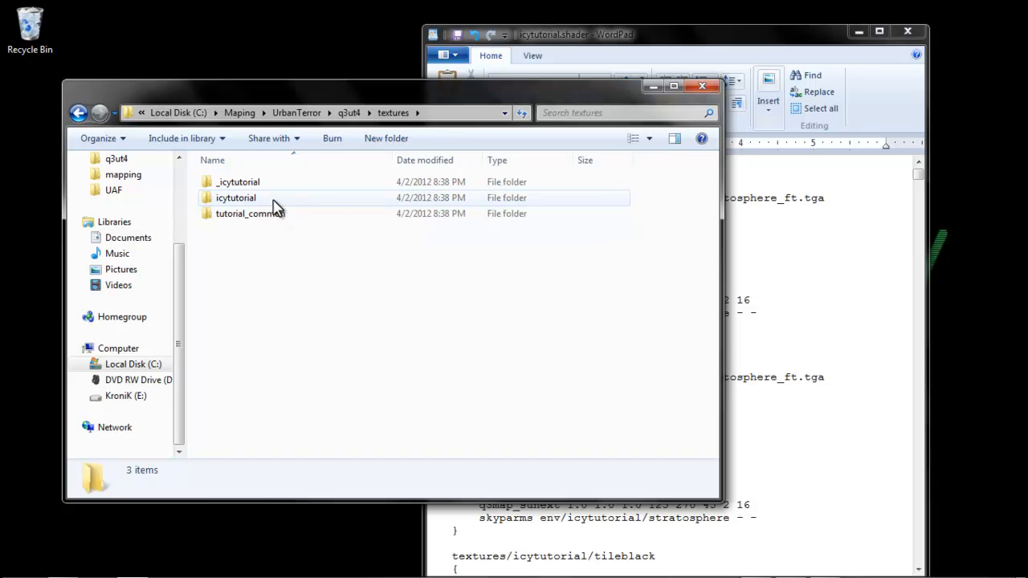
left_click(233, 197)
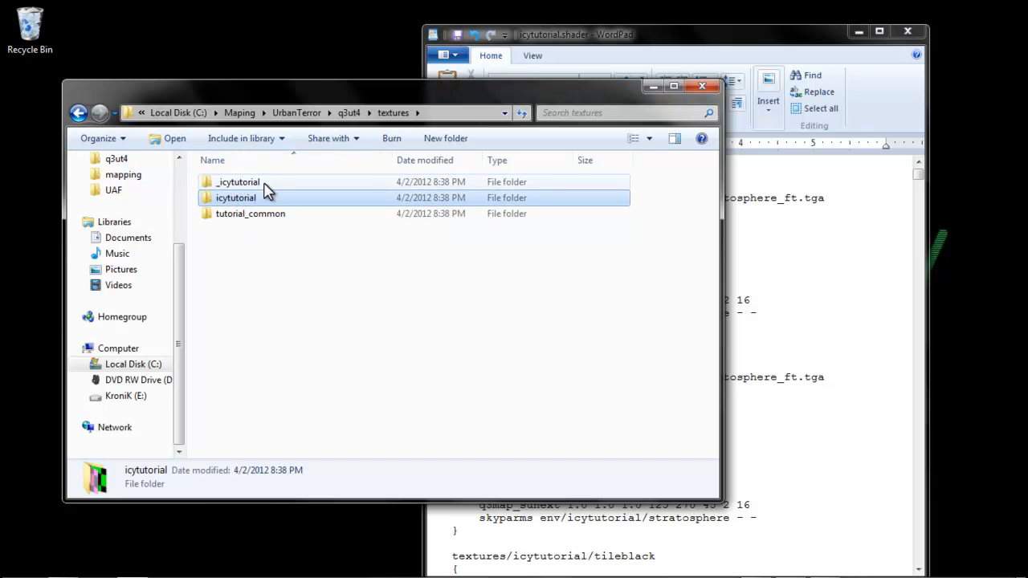
left_click(809, 296)
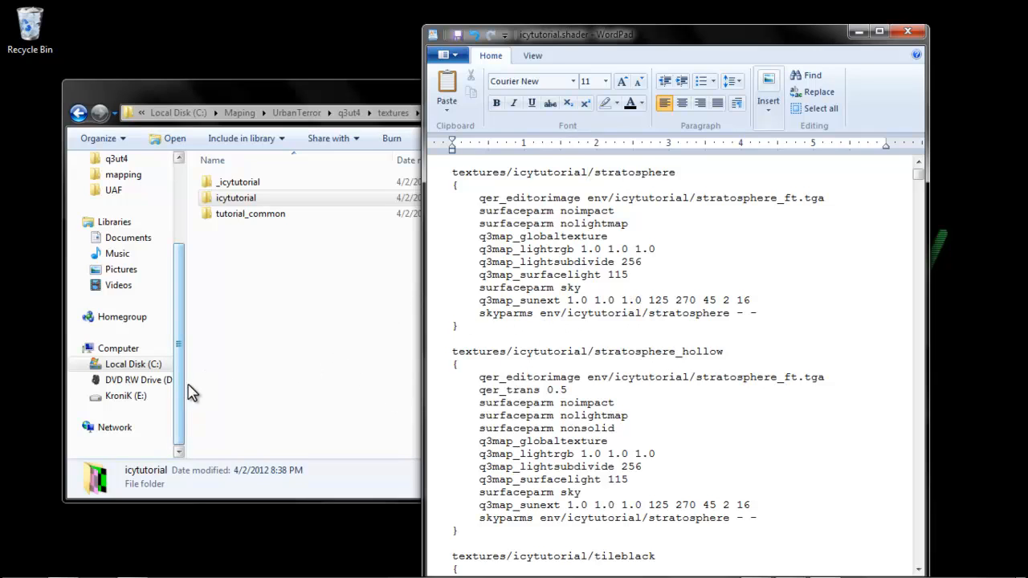
left_click(352, 337)
left_click(787, 36)
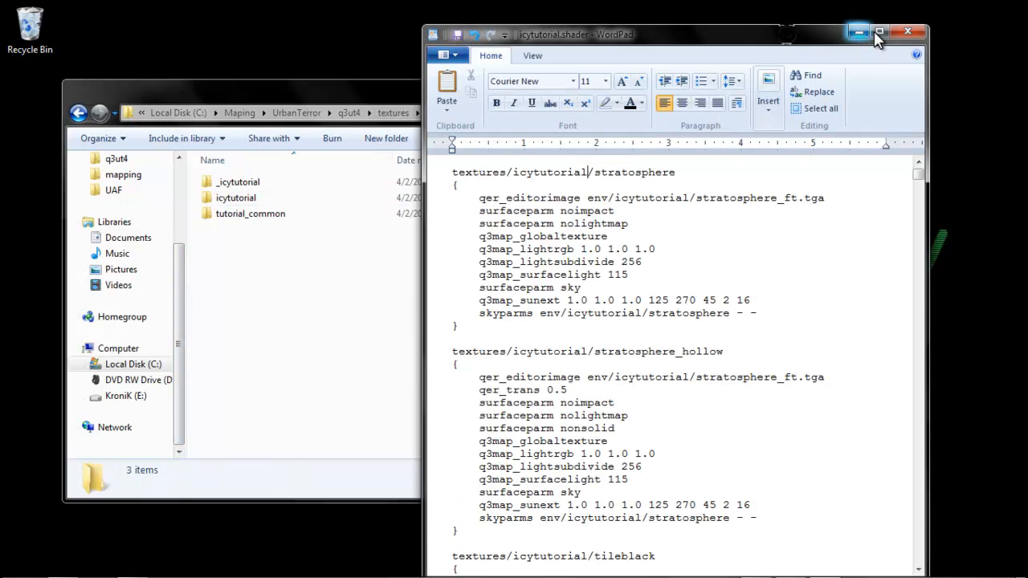
Step: Browse to the q3ut4 scripts folder and close icytutorial.shader, saving its changes
left_click(328, 105)
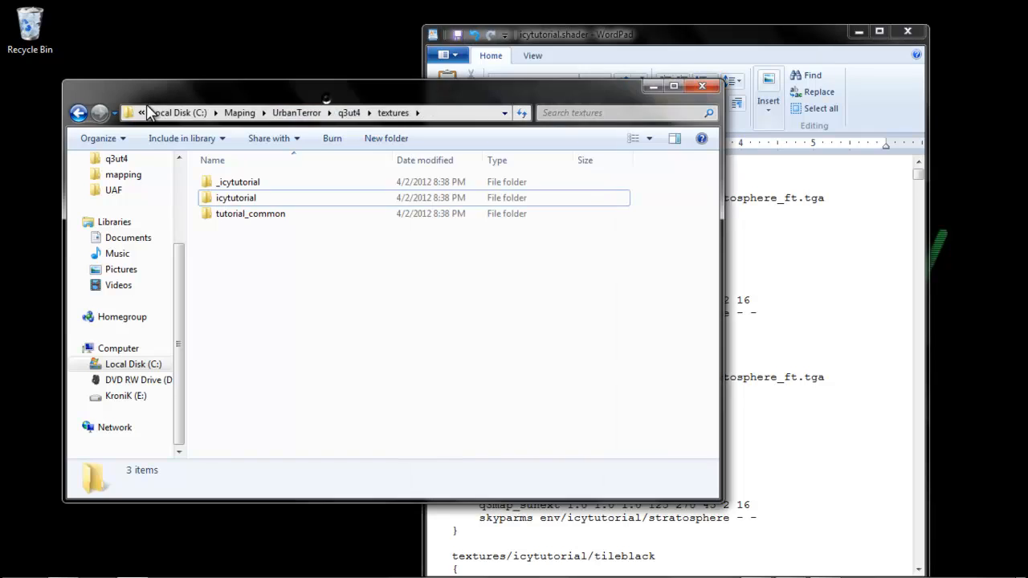
left_click(78, 112)
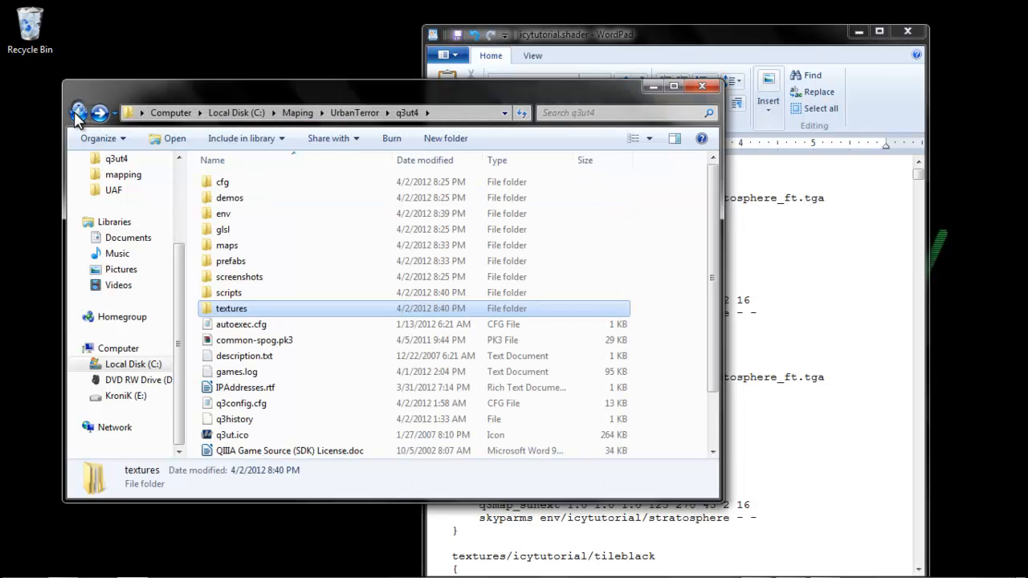
double_click(255, 292)
left_click(906, 31)
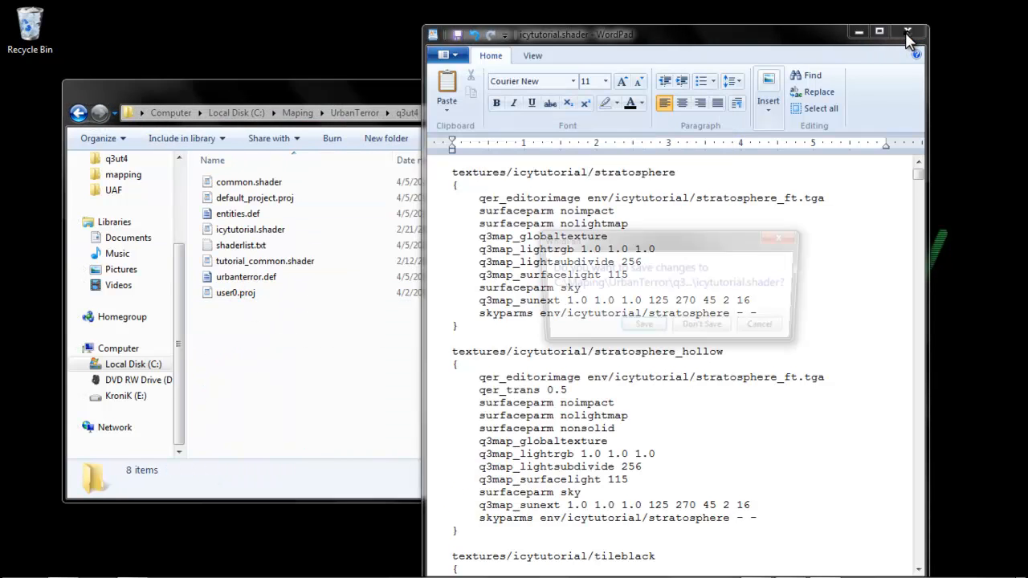
left_click(647, 336)
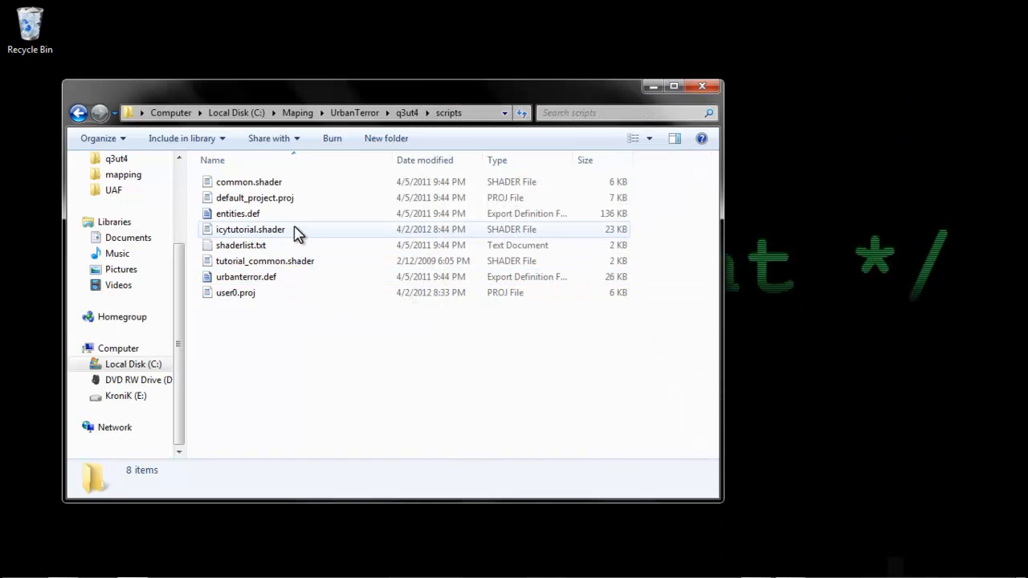
Step: Open tutorial_common.shader from the scripts folder and examine the folder name used in its texture paths
left_click(246, 273)
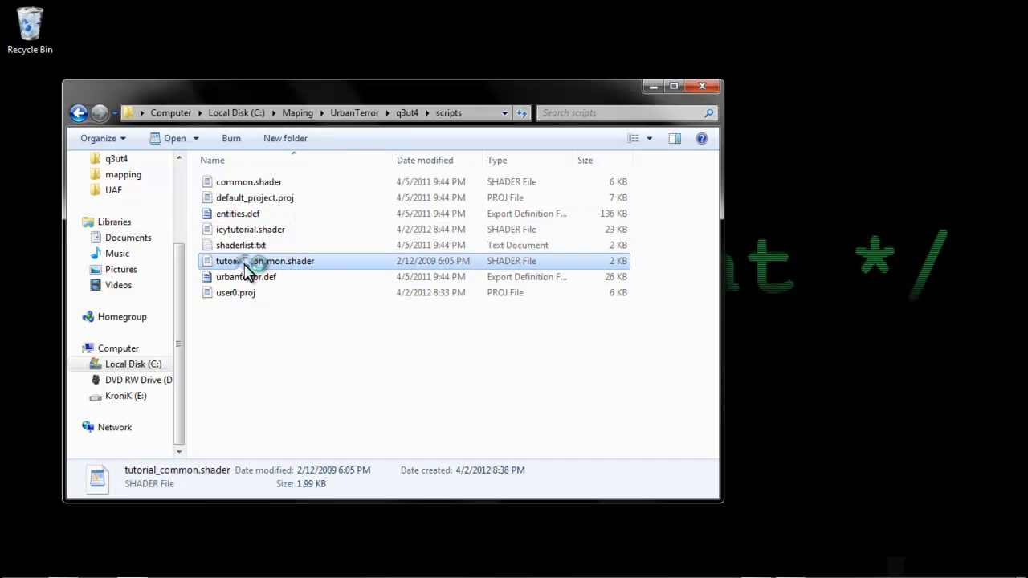
double_click(233, 265)
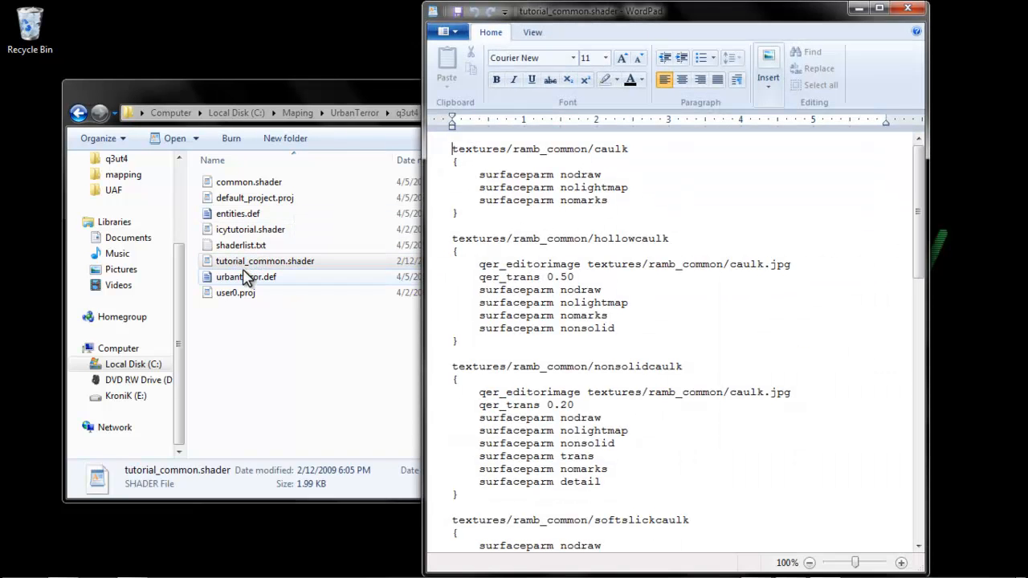
double_click(521, 150)
left_click(550, 249)
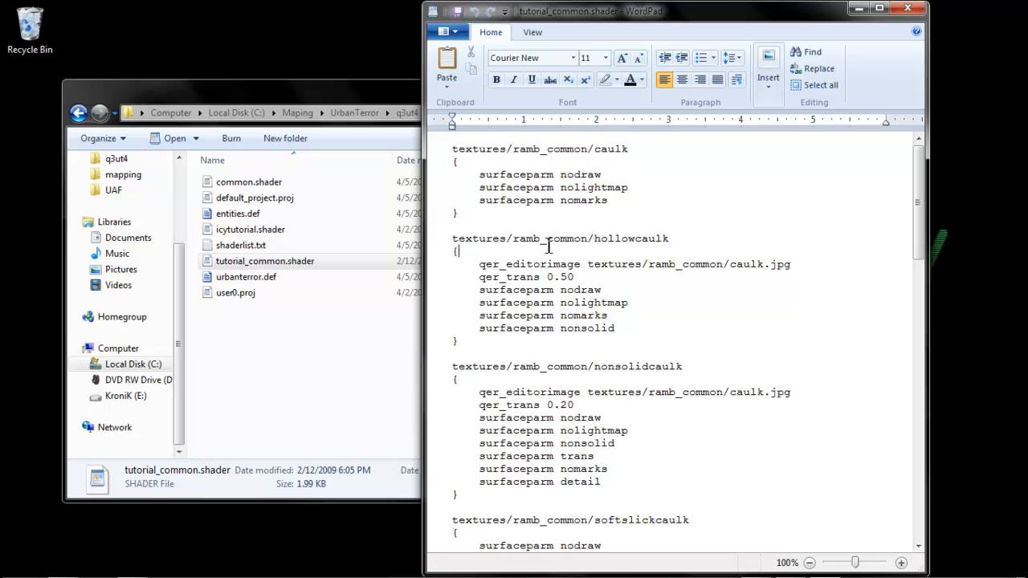
Step: Replace every occurrence of ramb_common with tutorial_common in tutorial_common.shader, and save and close the file
left_click(811, 70)
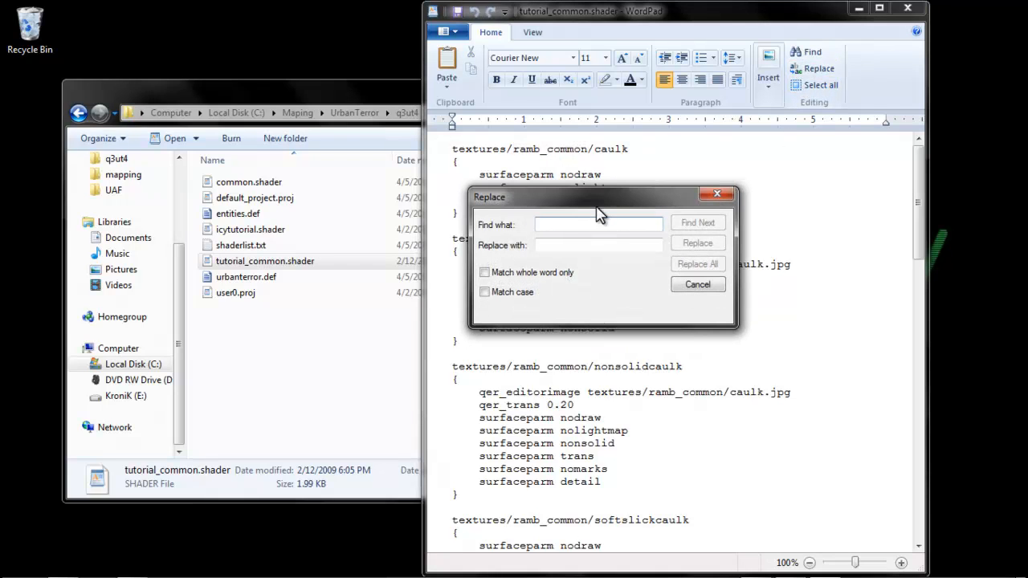
left_click(593, 148)
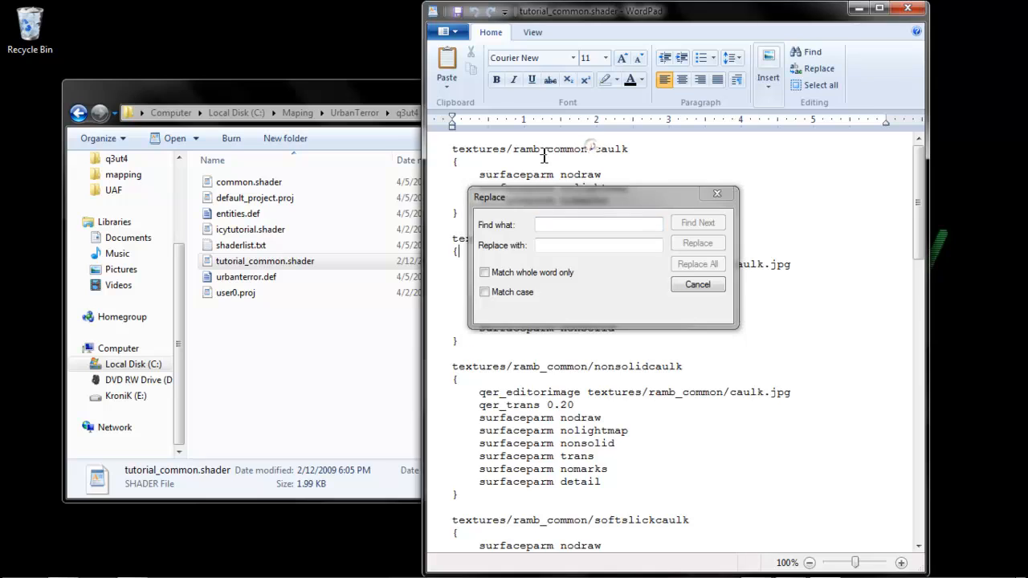
double_click(591, 149)
key("ctrl+c")
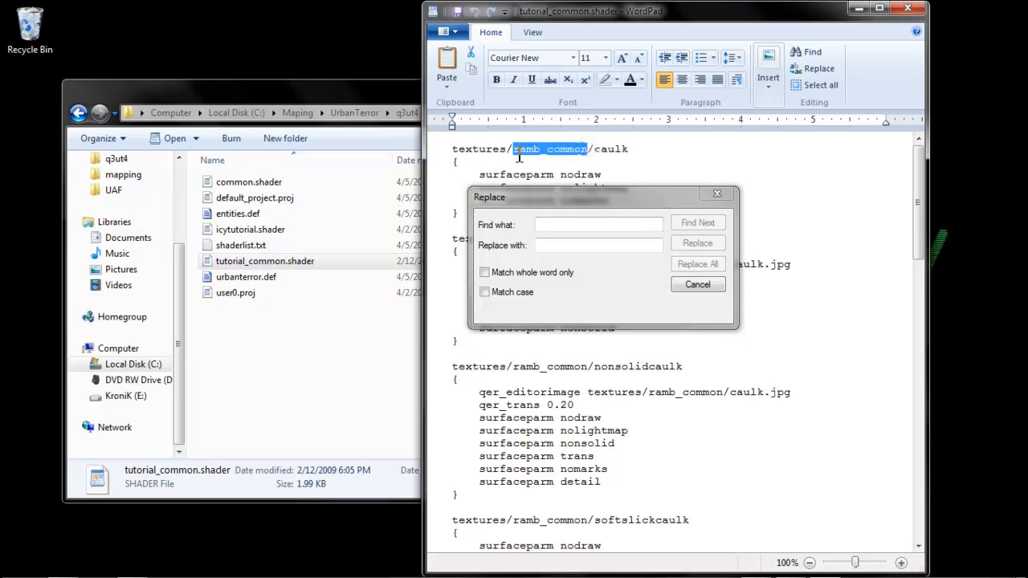
left_click(551, 226)
key("ctrl+v")
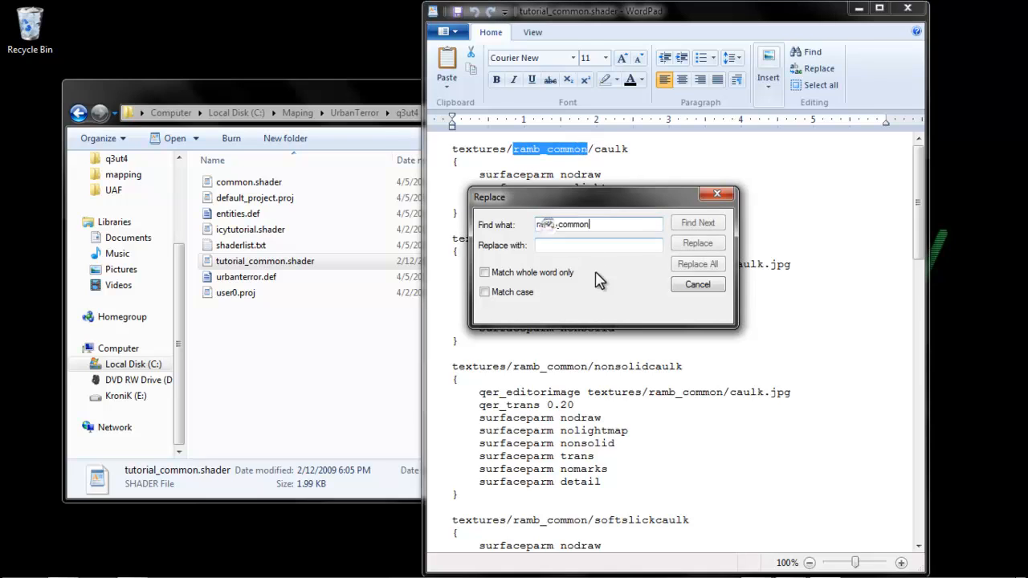
left_click(577, 246)
type("tutorial_common")
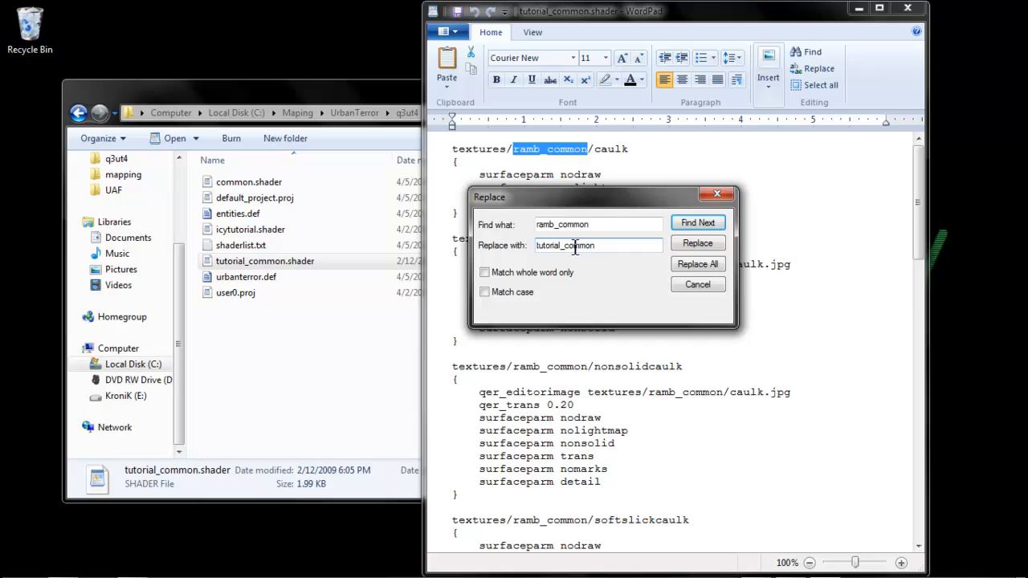
left_click(694, 265)
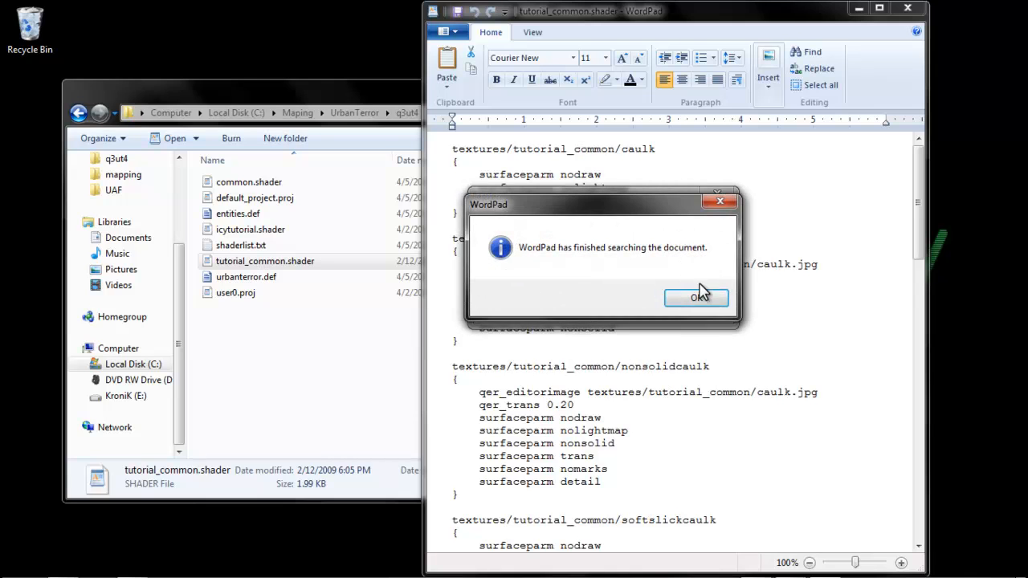
left_click(699, 296)
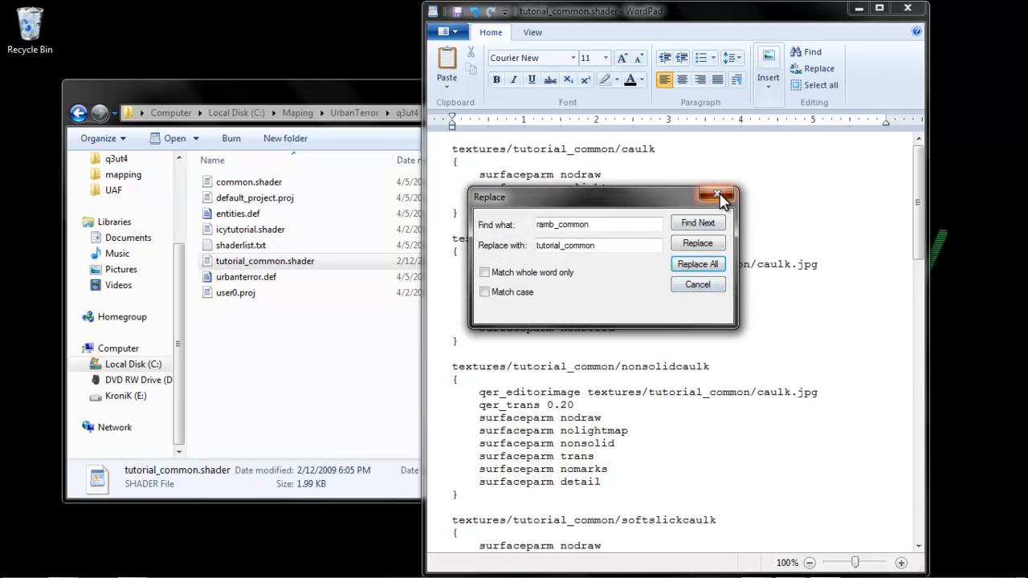
left_click(717, 196)
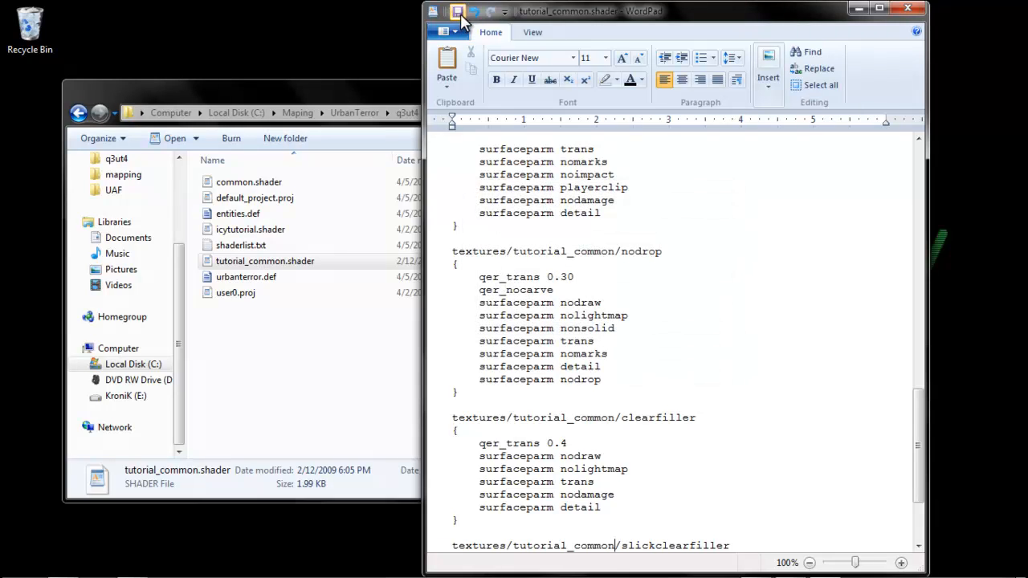
left_click(458, 12)
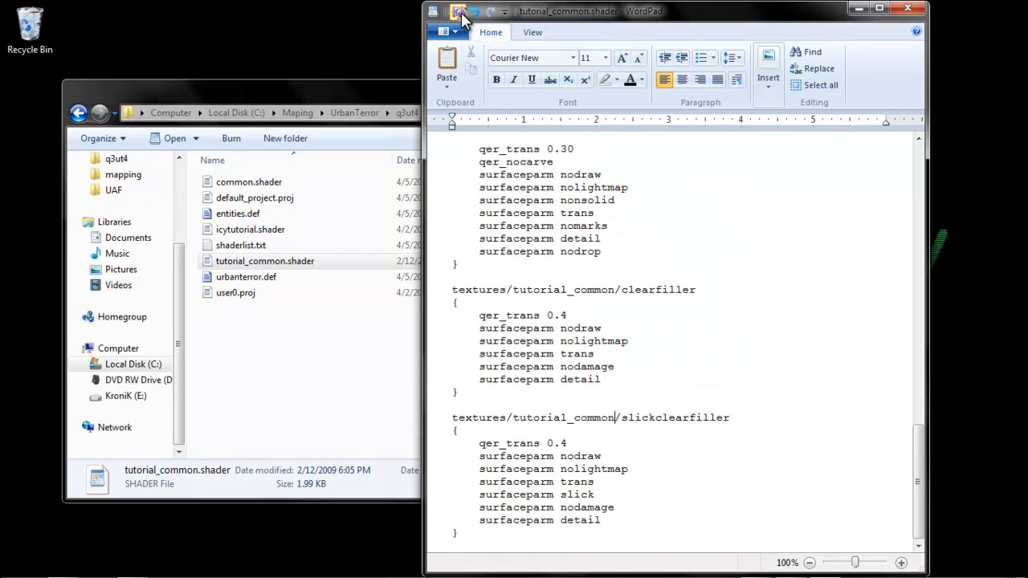
left_click(907, 9)
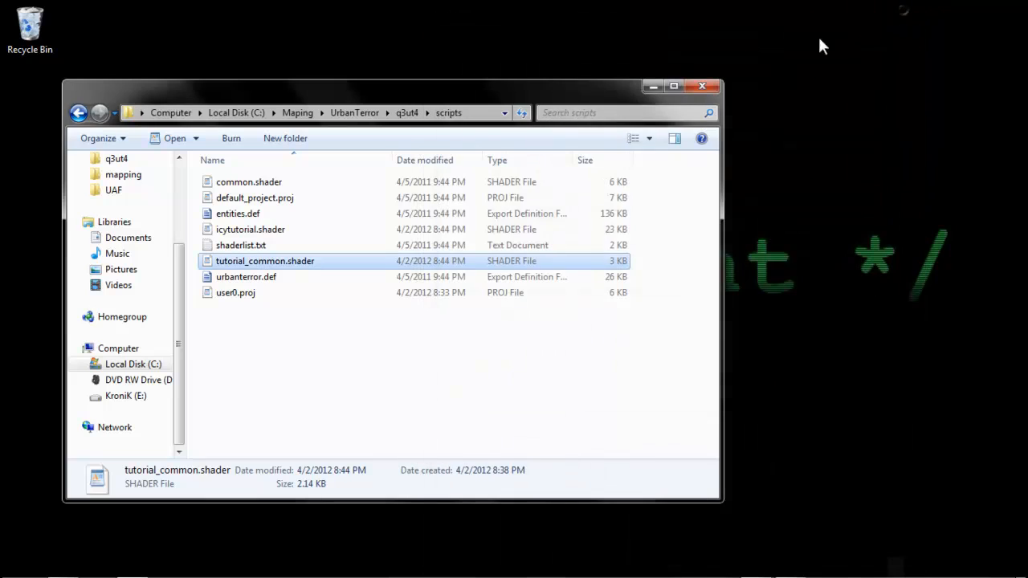
left_click(358, 356)
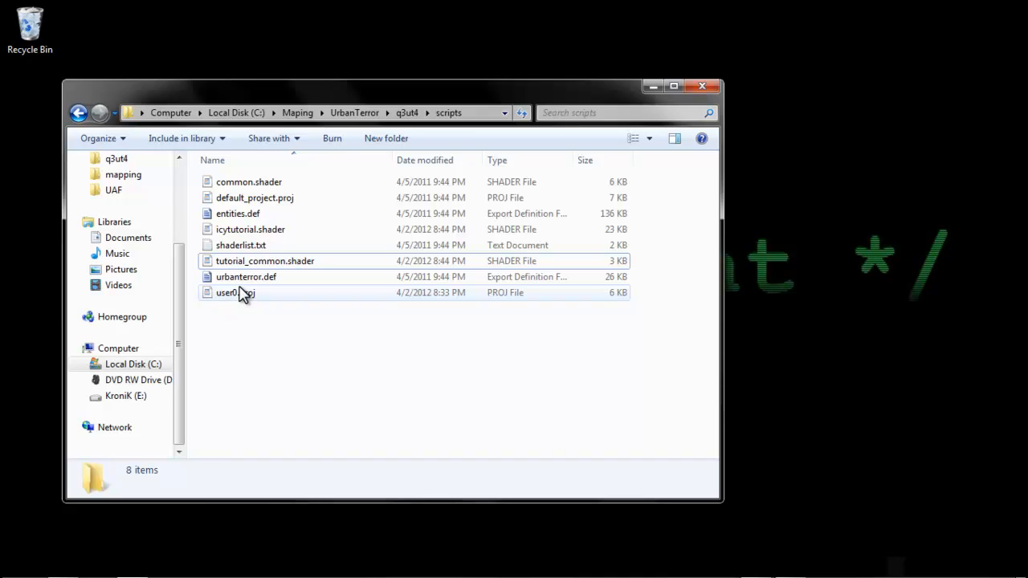
left_click(254, 231)
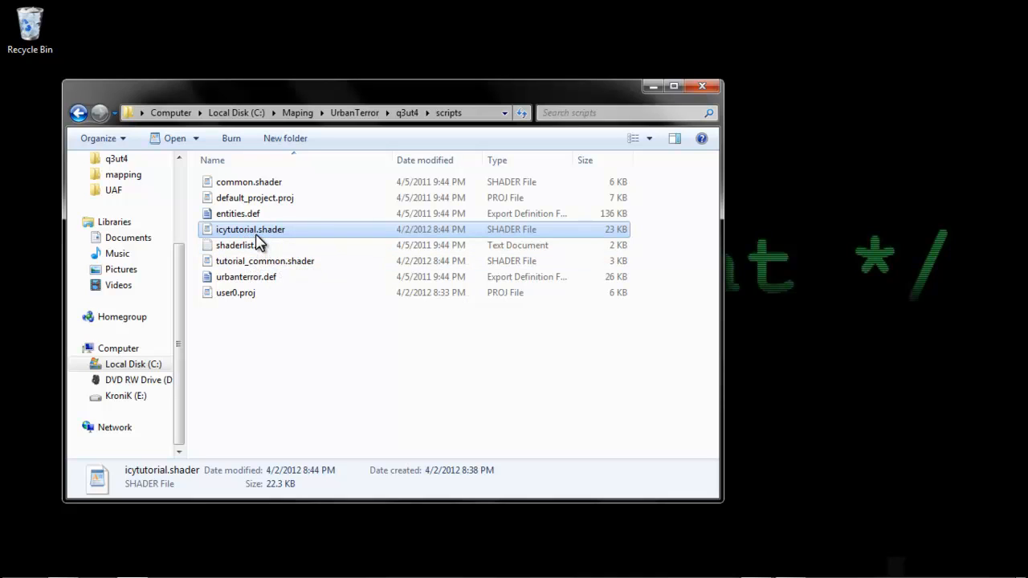
left_click(256, 233)
left_click(255, 231)
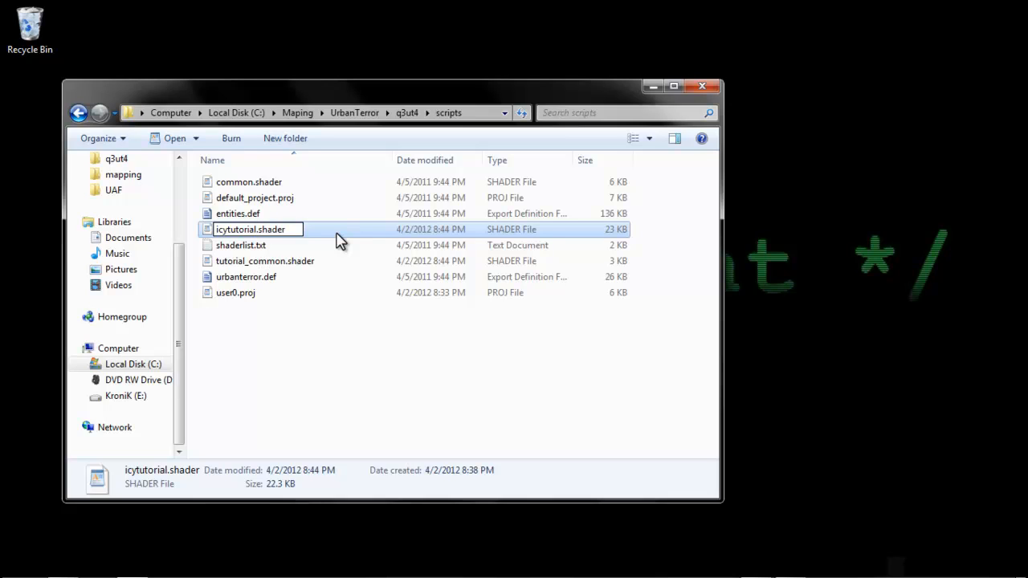
type("_b1_a")
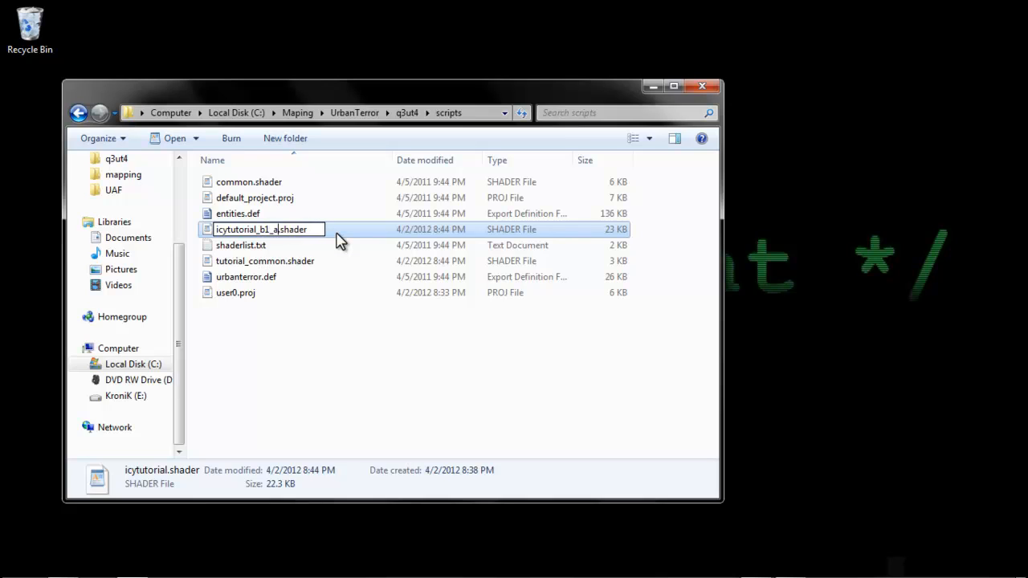
key("BackSpace")
key("BackSpace")
key("BackSpace")
key("BackSpace")
key("BackSpace")
left_click(287, 394)
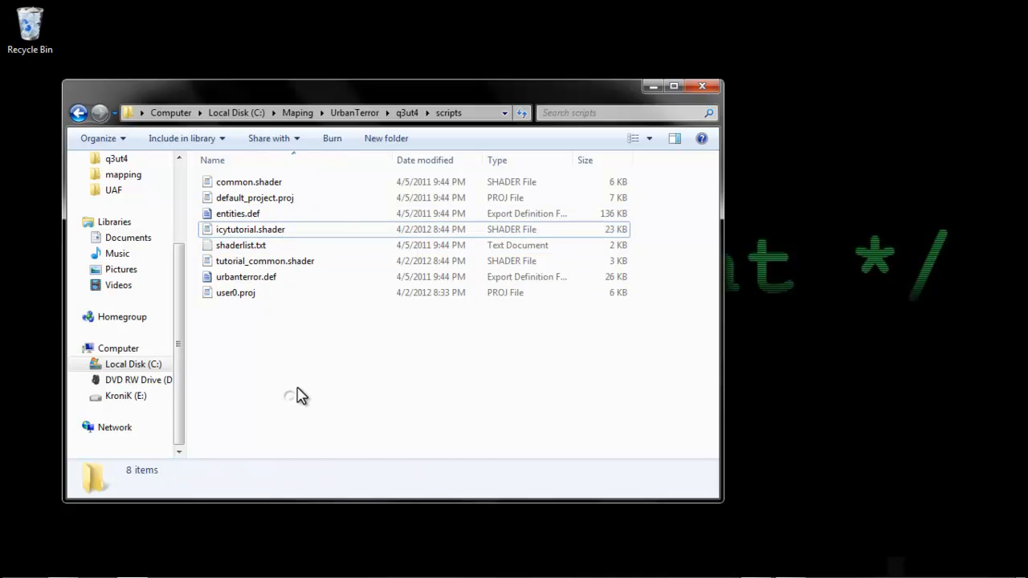
Step: Check the subfolder names in the q3ut4 textures folder and return to the q3ut4 folder
left_click(78, 113)
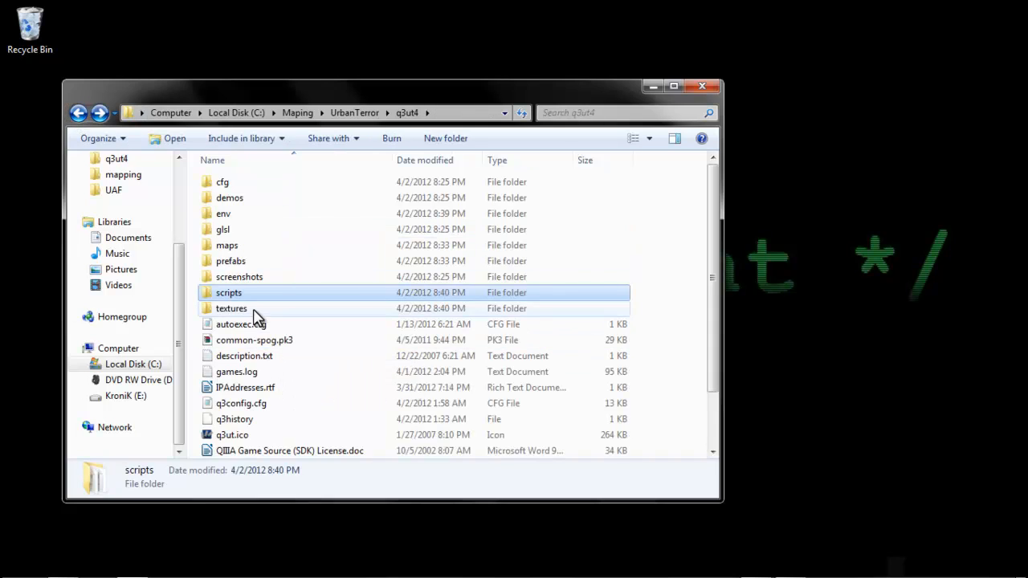
double_click(241, 309)
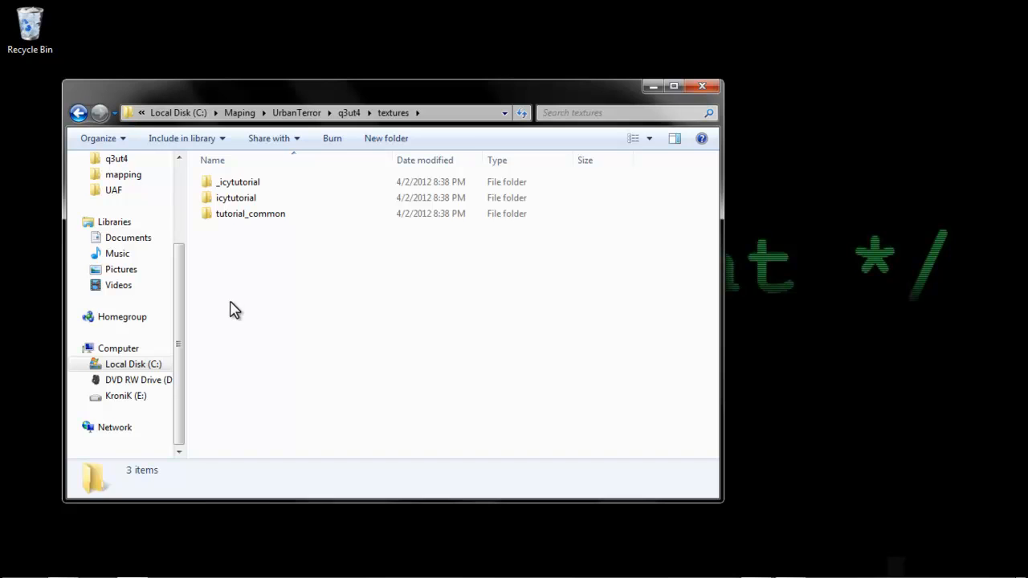
left_click(80, 114)
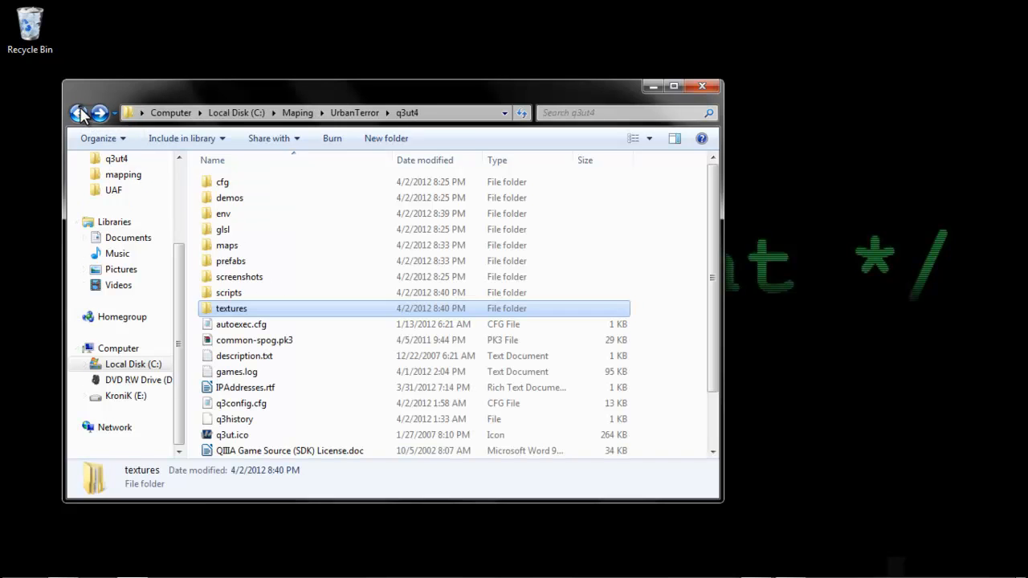
Step: Replace all contents of shaderlist.txt in the scripts folder with the lines icytutorial and tutorial_common, and save and close the file
double_click(241, 294)
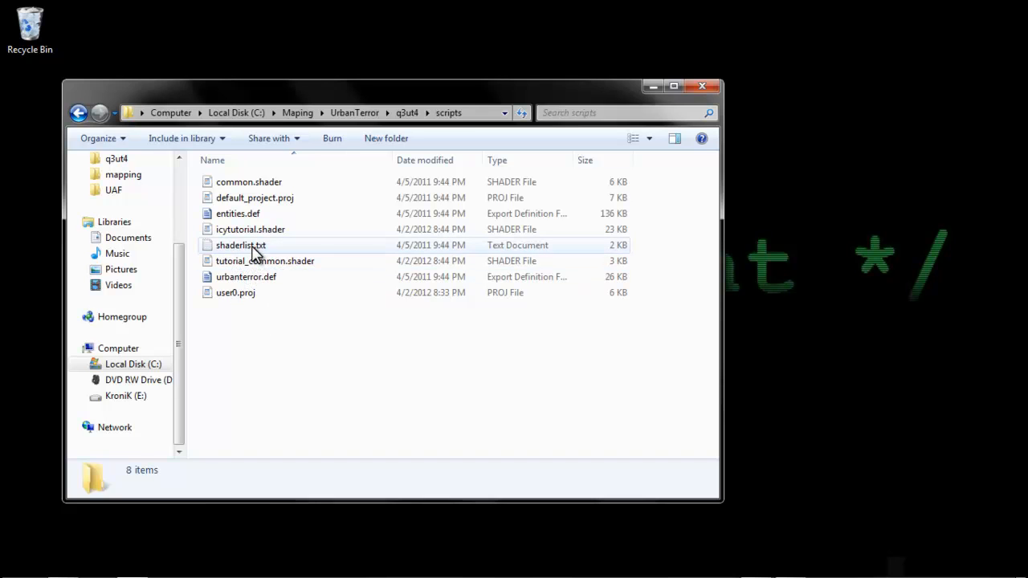
double_click(250, 246)
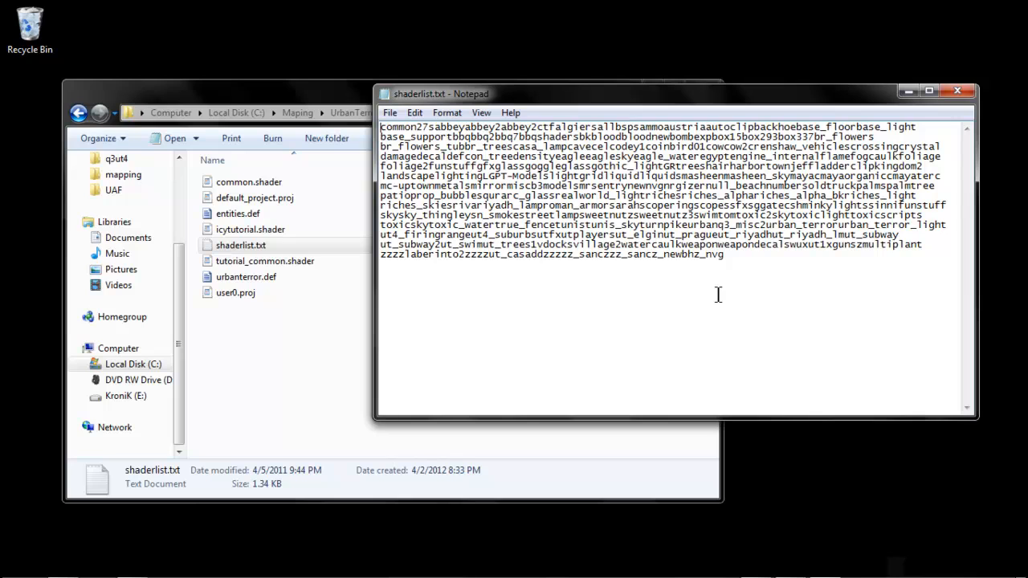
left_click_drag(759, 259, 366, 98)
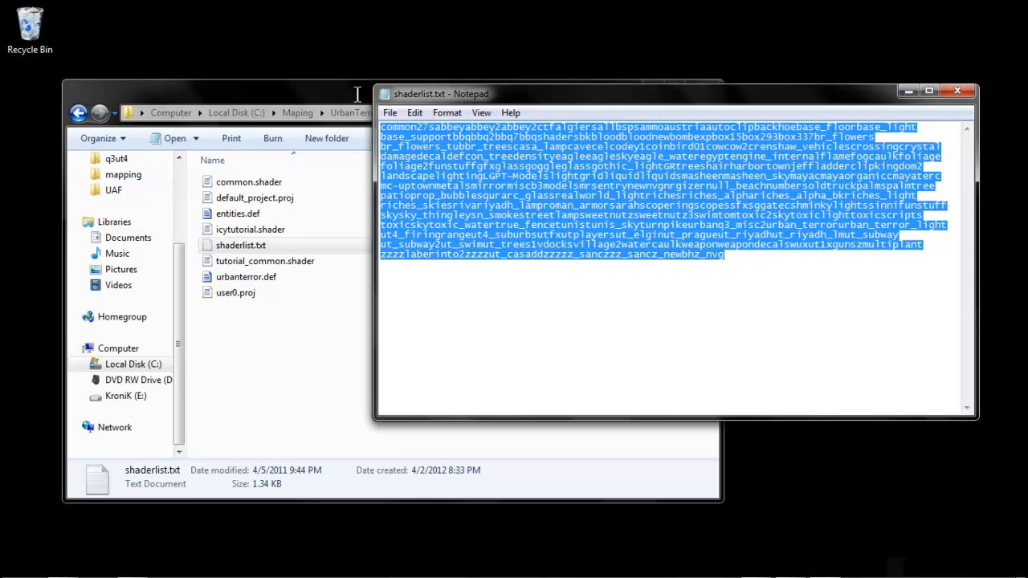
key("Delete")
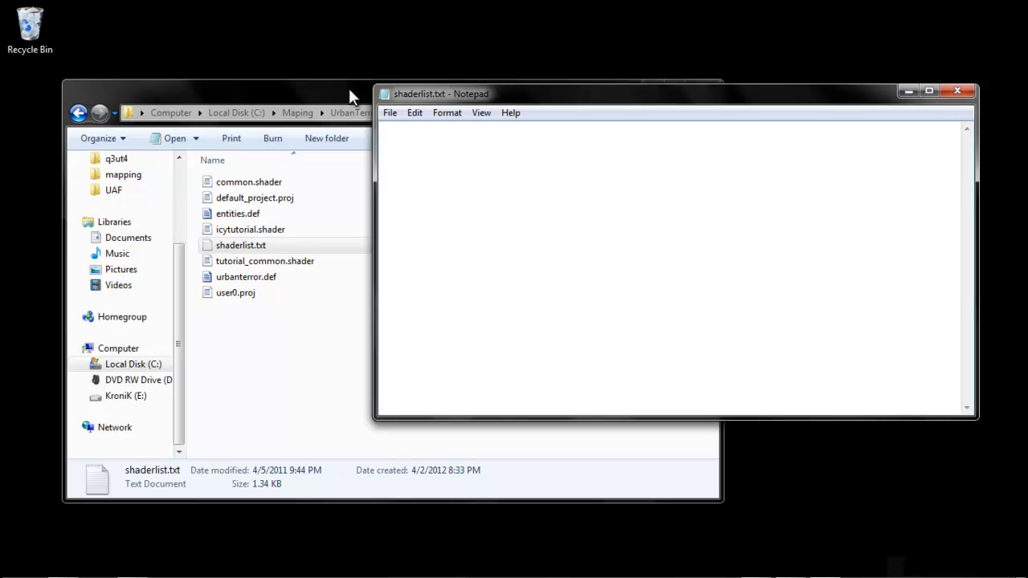
type("icytutorial")
key("Return")
type("tutorial_c")
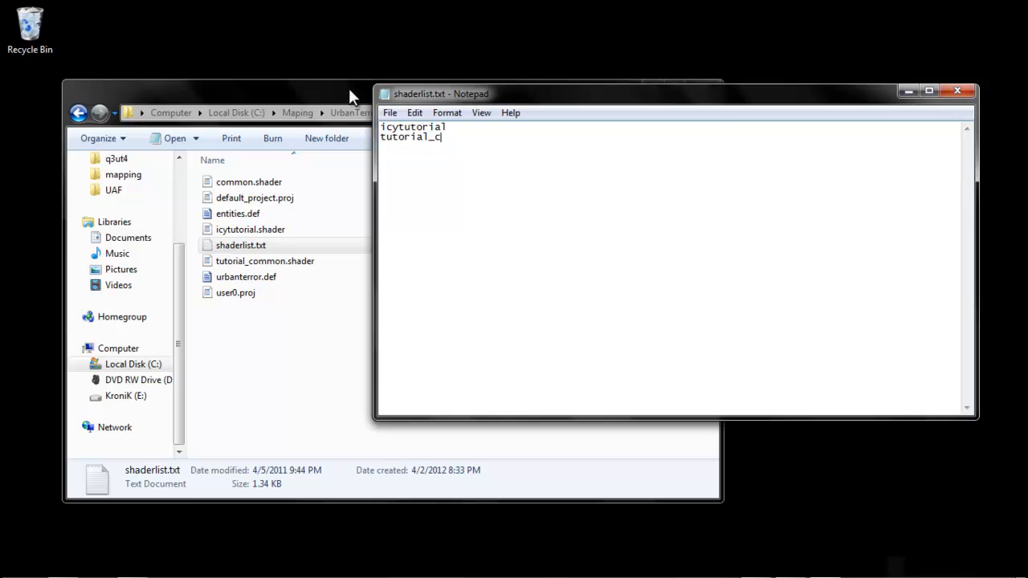
type("ommon")
key("ctrl+s")
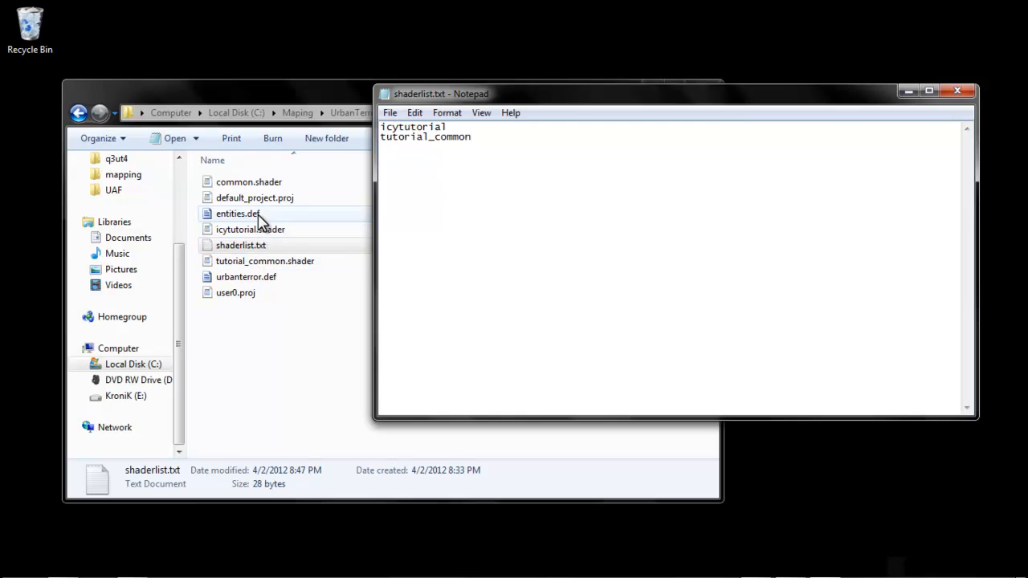
left_click(955, 93)
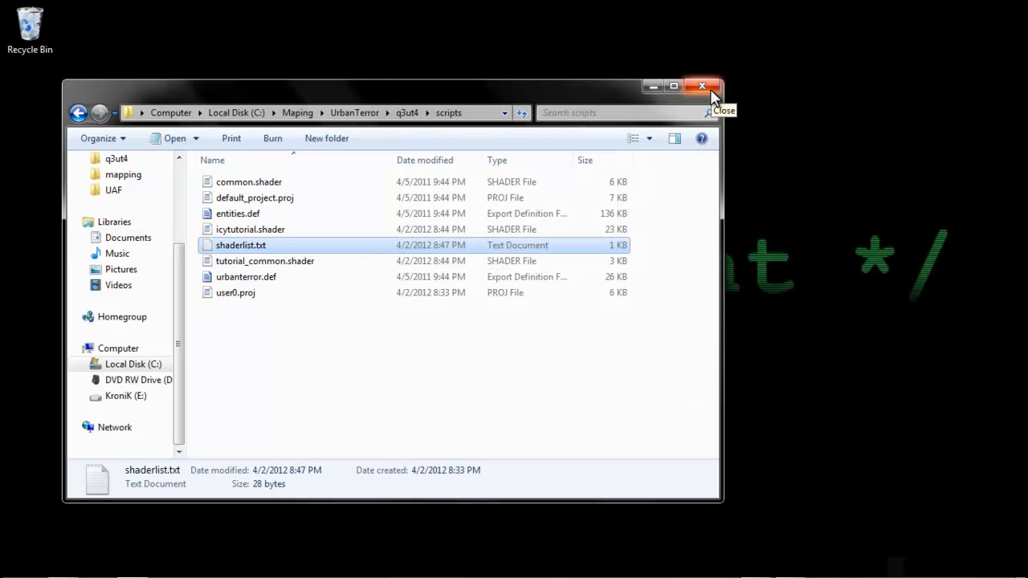
Step: Close the scripts folder window, browse to C:\Maping\ZeroRadiant in a new Explorer window and launch radiant.exe
left_click(710, 88)
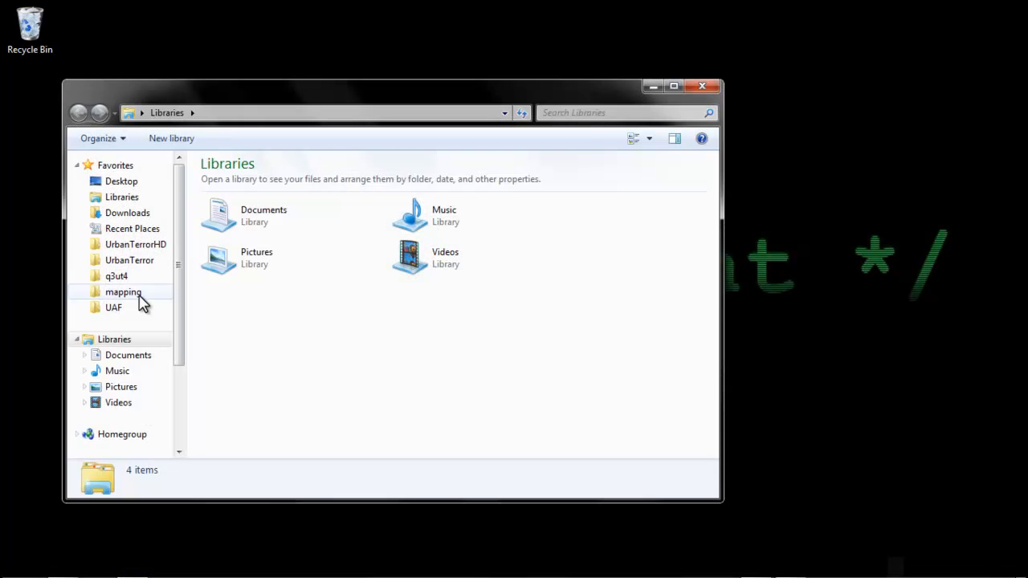
left_click_drag(178, 294, 178, 384)
left_click(136, 366)
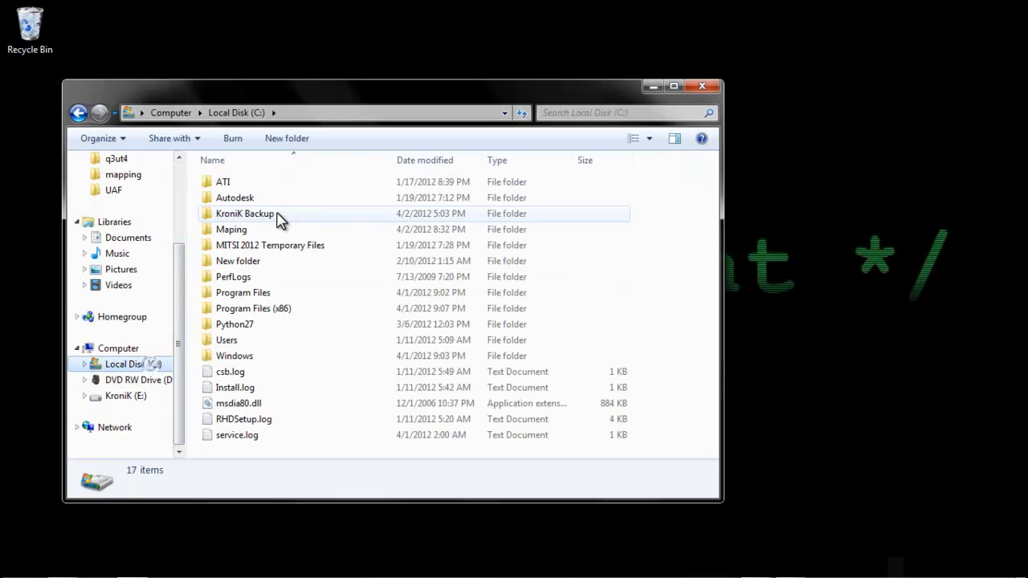
double_click(241, 231)
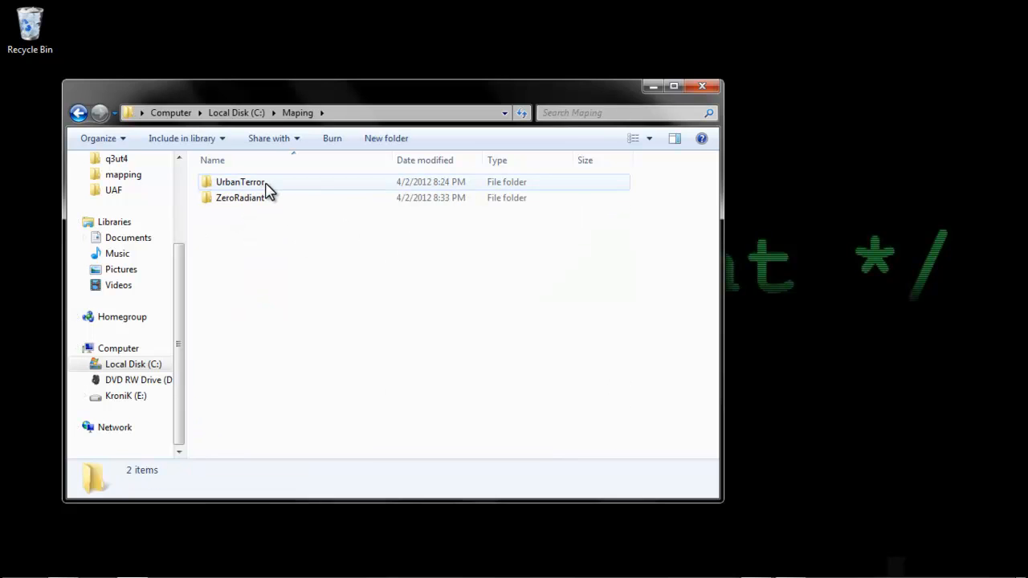
double_click(267, 199)
scroll(268, 209, "down", 9)
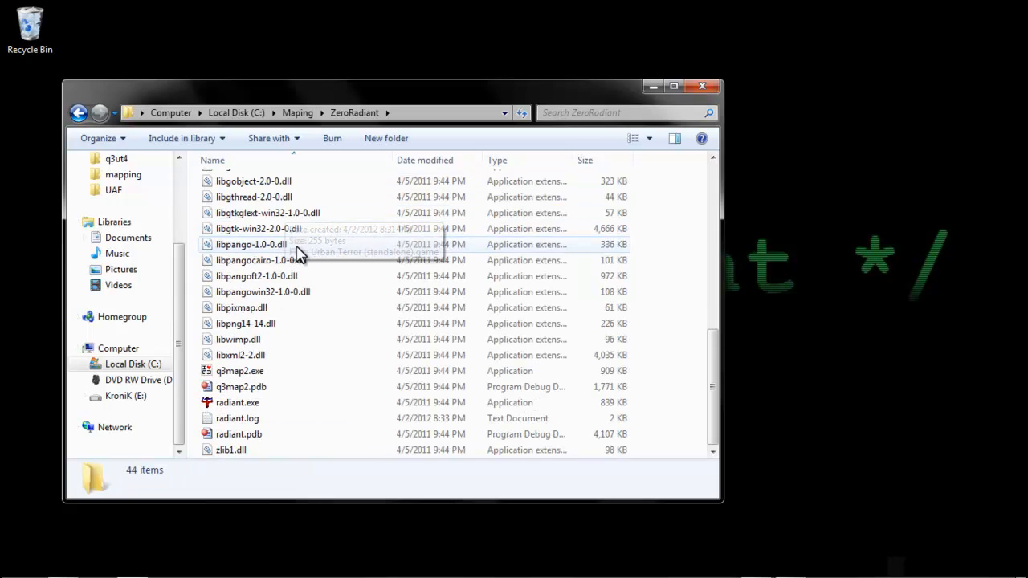
left_click(229, 404)
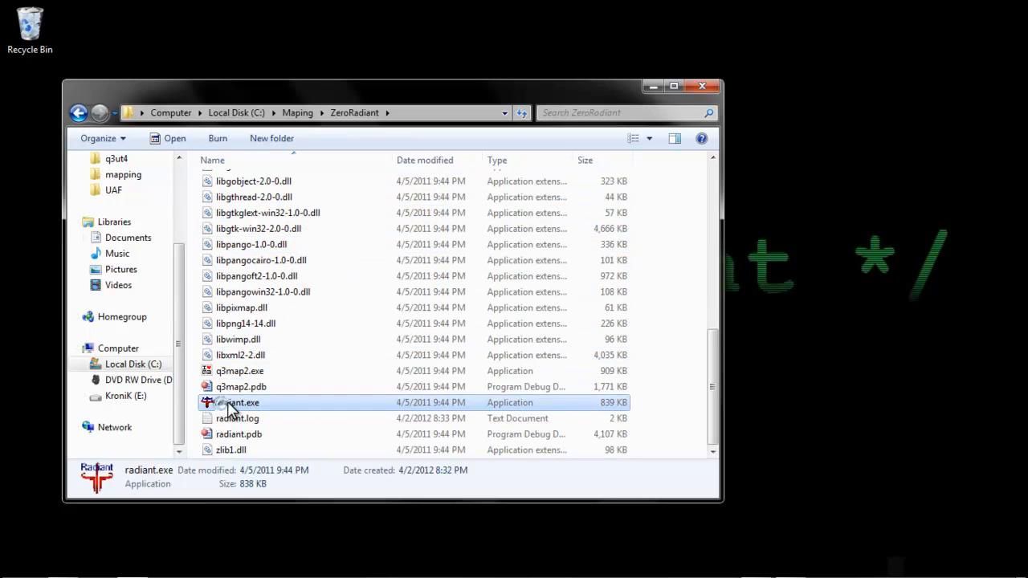
double_click(313, 407)
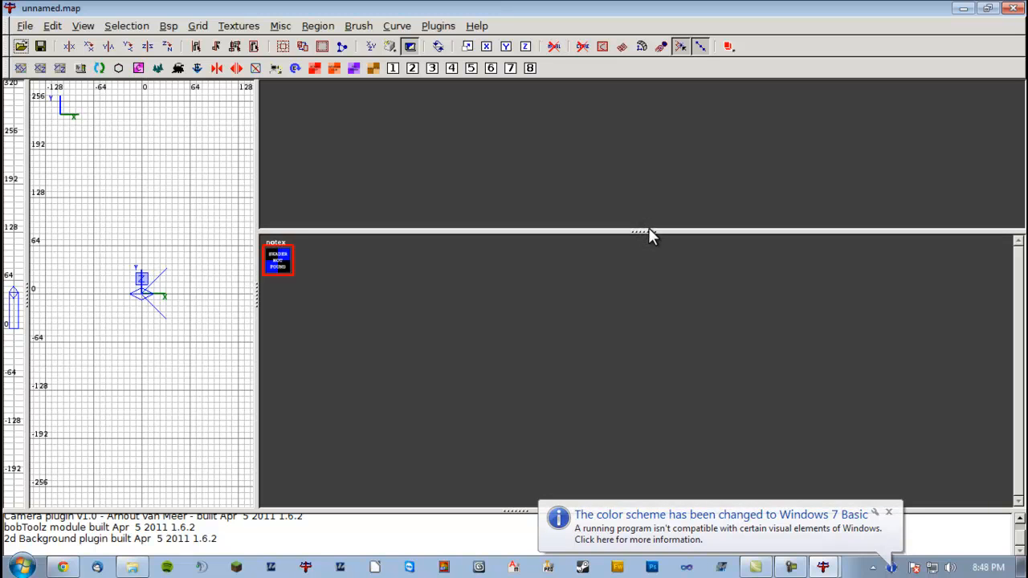
Step: Resize the Radiant panes to enlarge the camera view, widen the 2D grid and collapse the Z view
left_click_drag(647, 230, 645, 297)
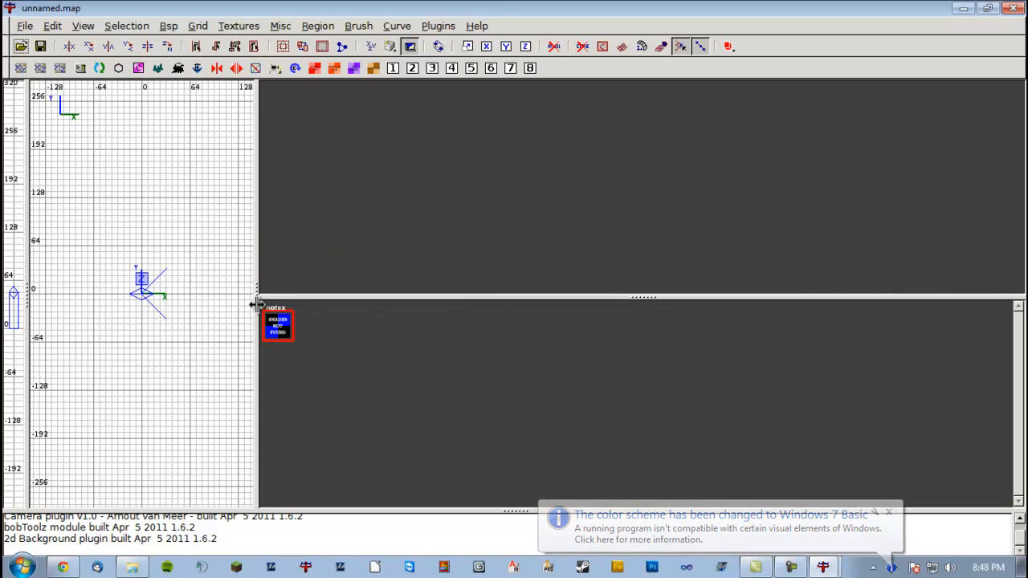
left_click_drag(258, 292, 458, 289)
left_click_drag(26, 294, 4, 289)
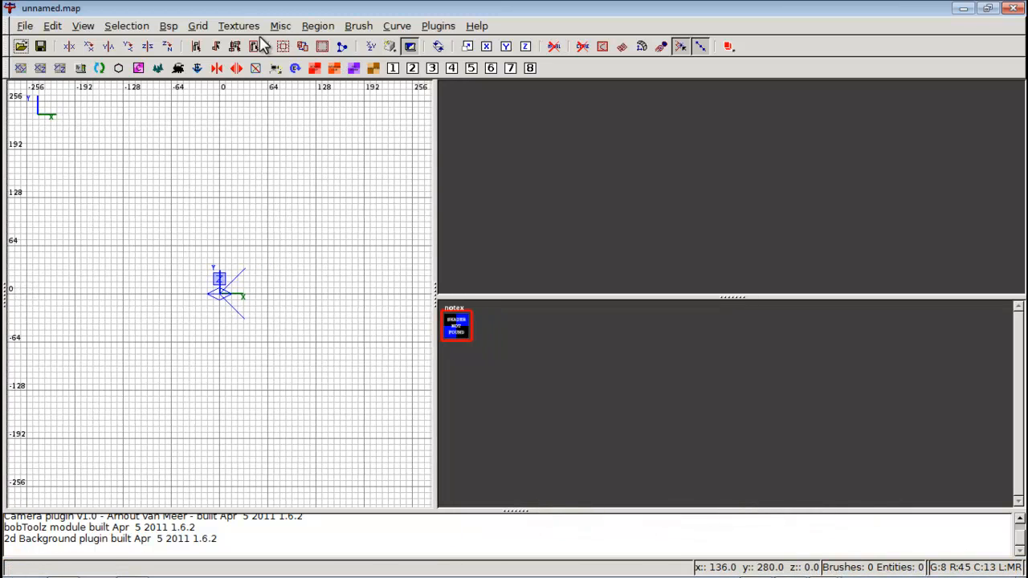
Step: Switch the editor's color theme to Black and Green
left_click(283, 26)
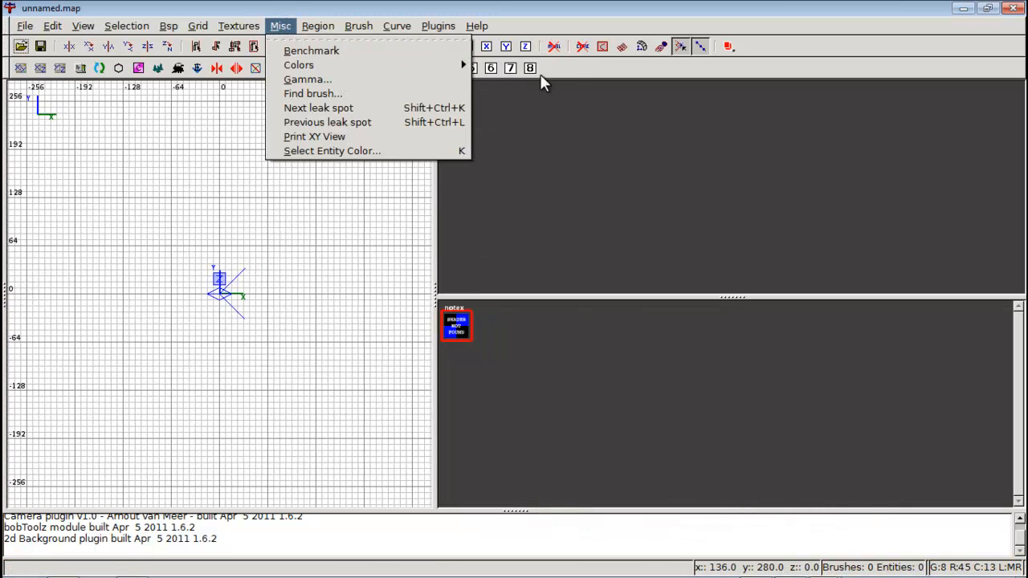
mouse_move(459, 65)
mouse_move(559, 66)
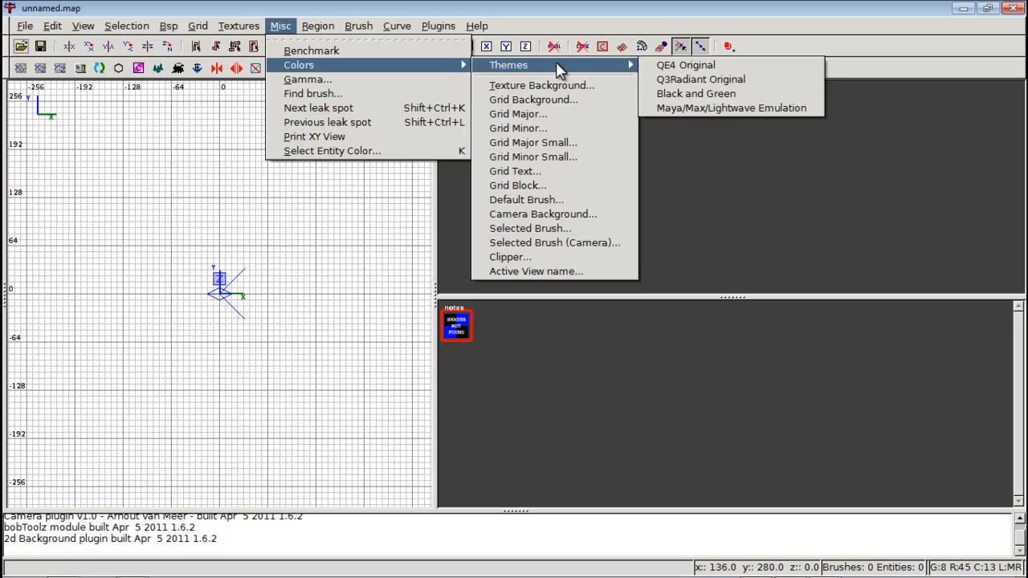
left_click(692, 94)
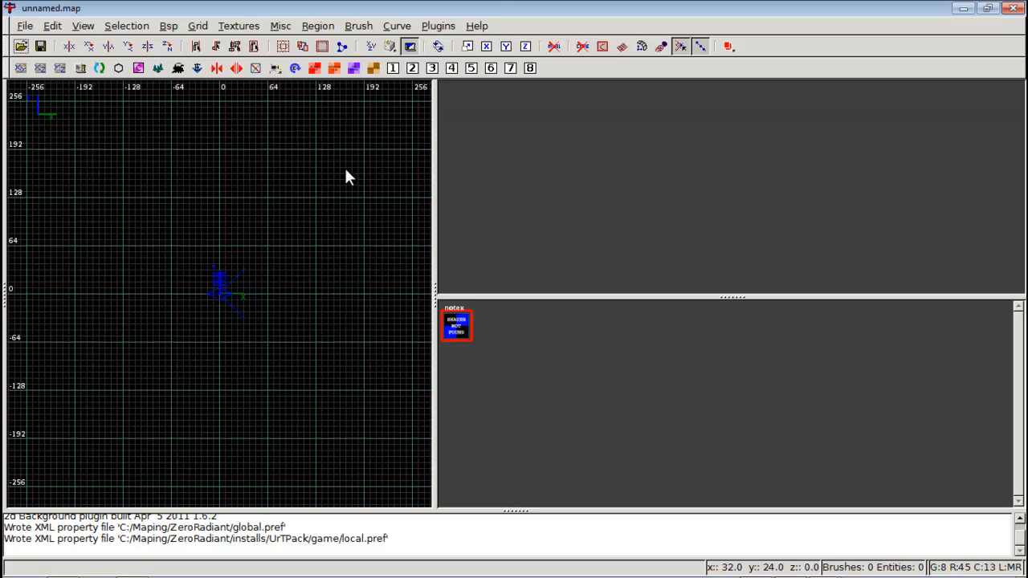
Step: Restrict the available texture sets to those in shaderlist.txt only
left_click(241, 30)
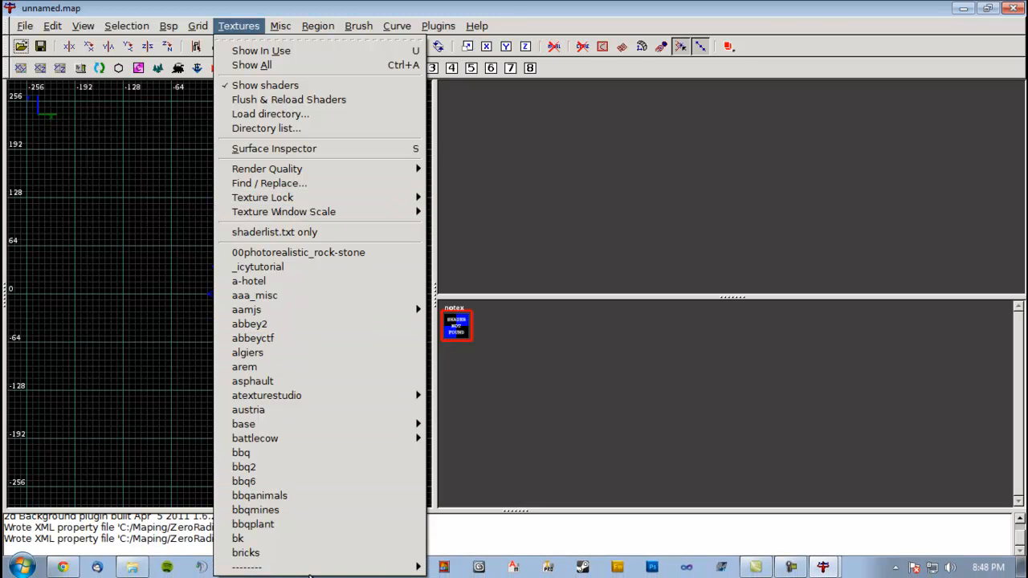
mouse_move(306, 571)
mouse_move(462, 569)
mouse_move(622, 572)
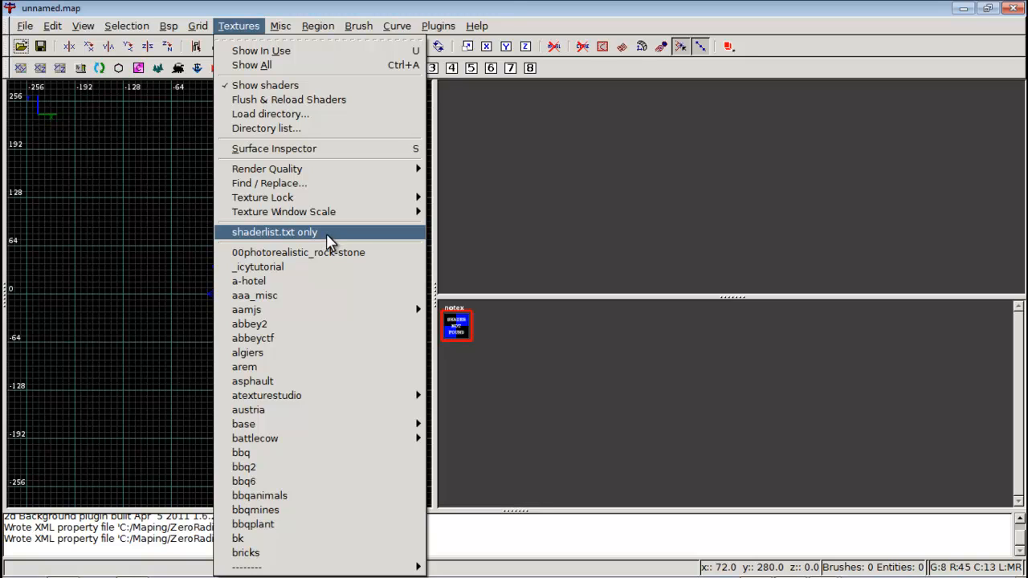
left_click(265, 236)
Step: Load the icytutorial texture set and look through its textures in the texture browser
left_click(241, 25)
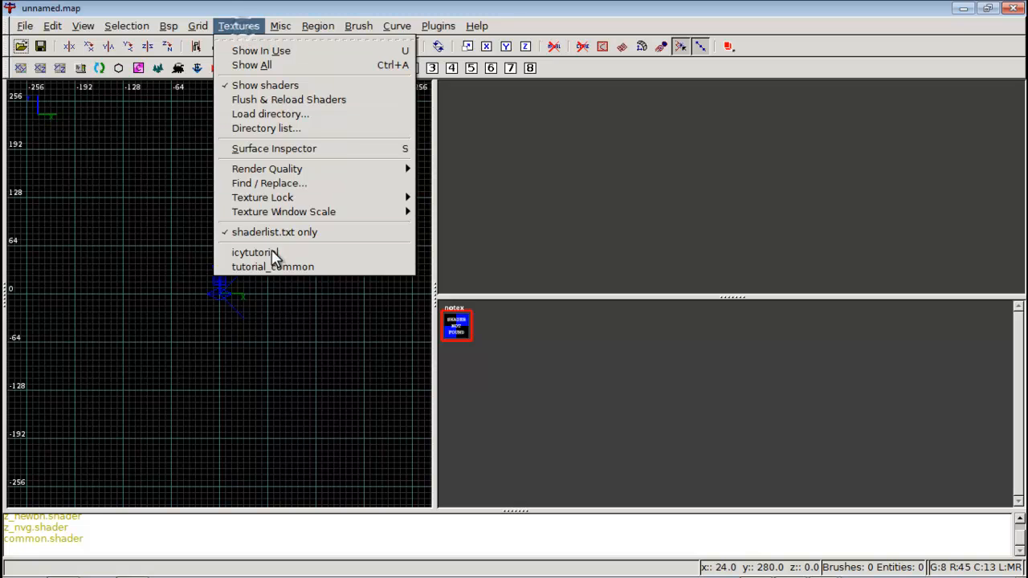
left_click(327, 252)
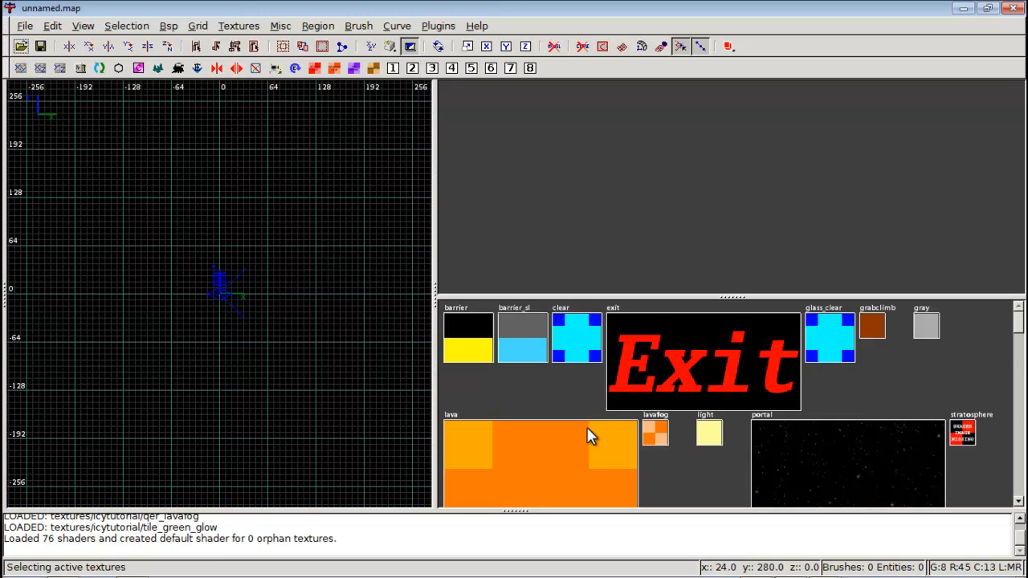
scroll(591, 437, "down", 10)
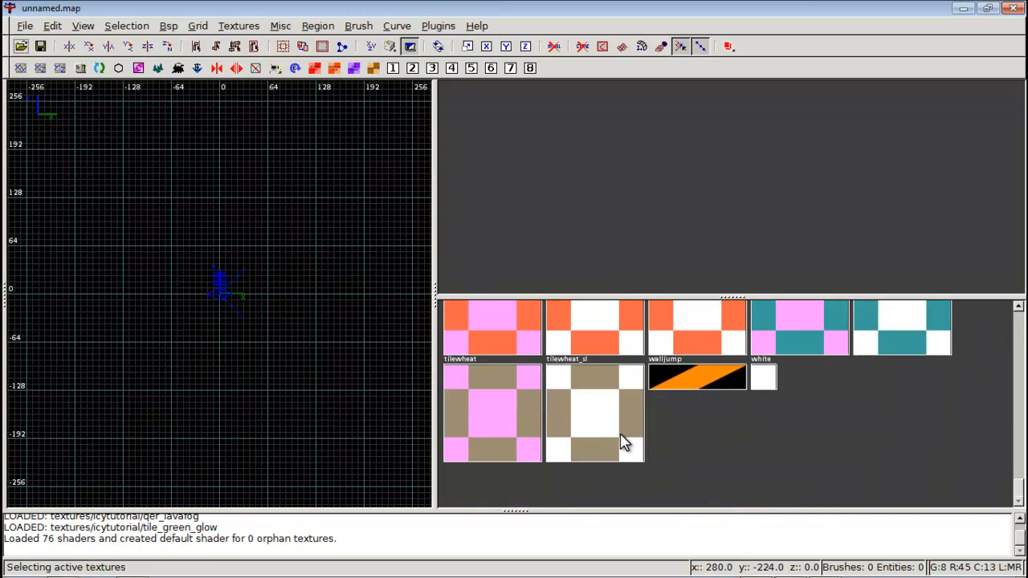
scroll(625, 436, "up", 10)
scroll(627, 439, "up", 1)
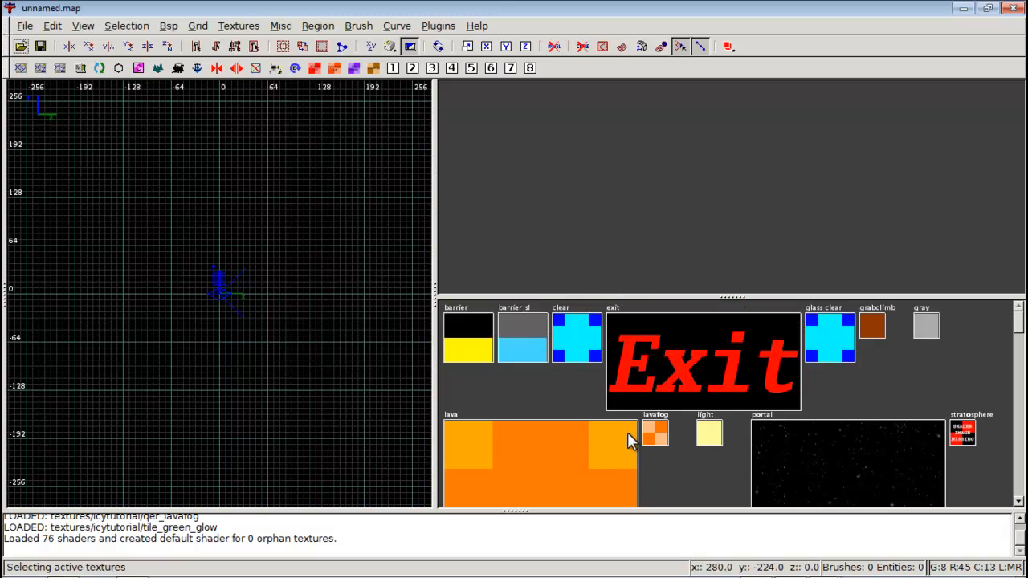
scroll(710, 370, "down", 6)
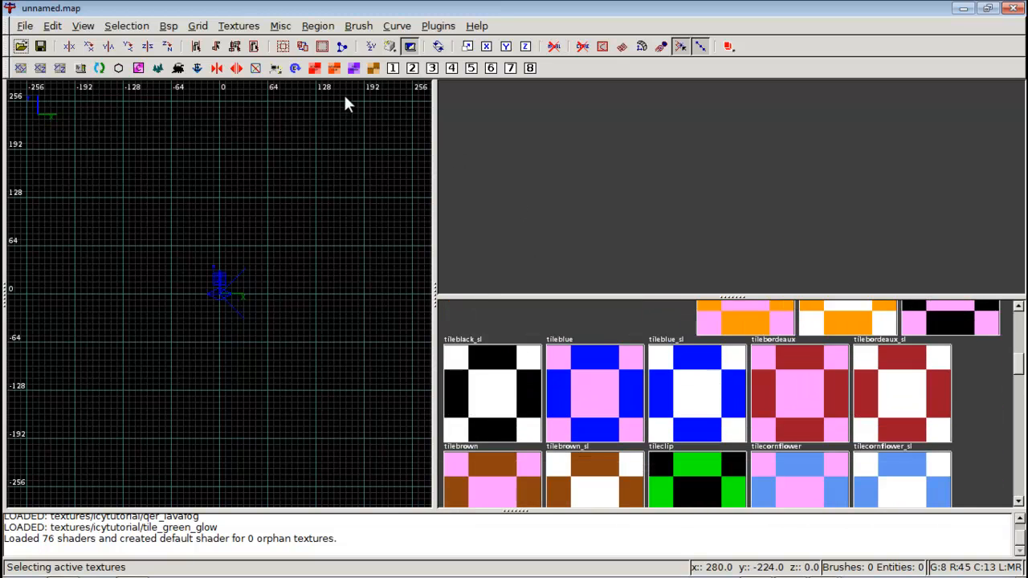
Step: Load the tutorial_common texture set, and minimize Radiant and its console window
left_click(239, 26)
left_click(261, 267)
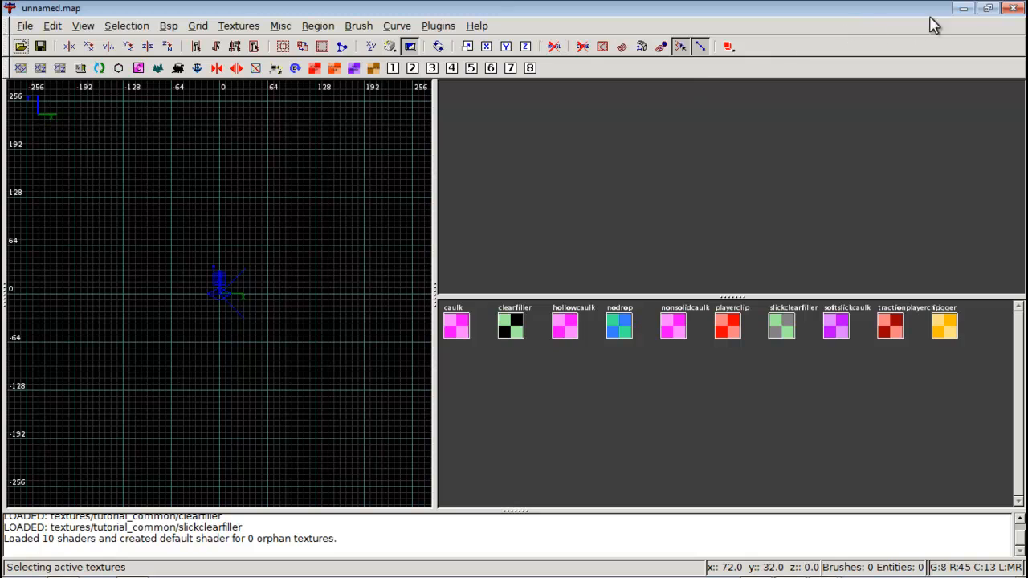
left_click(965, 8)
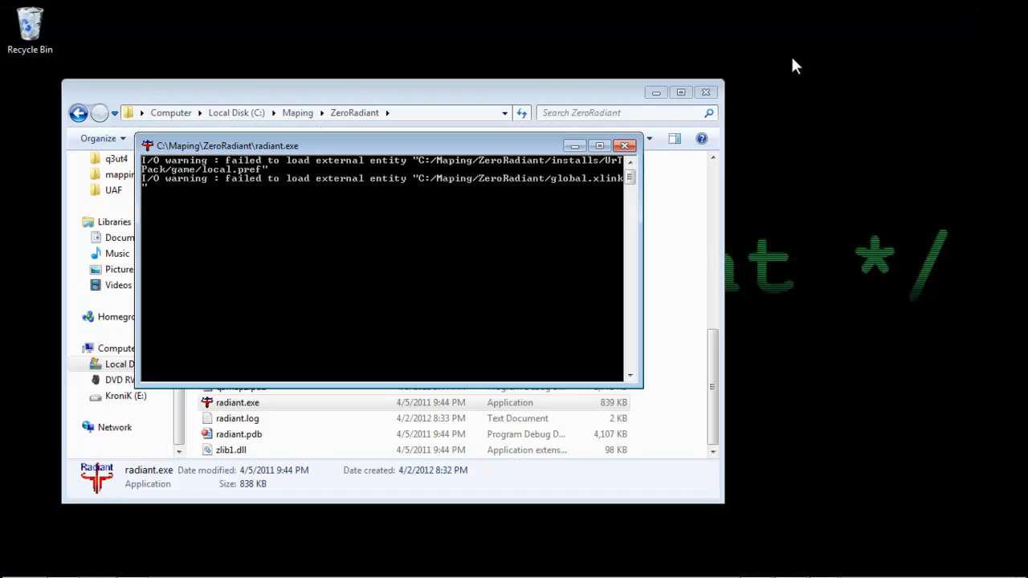
left_click(575, 147)
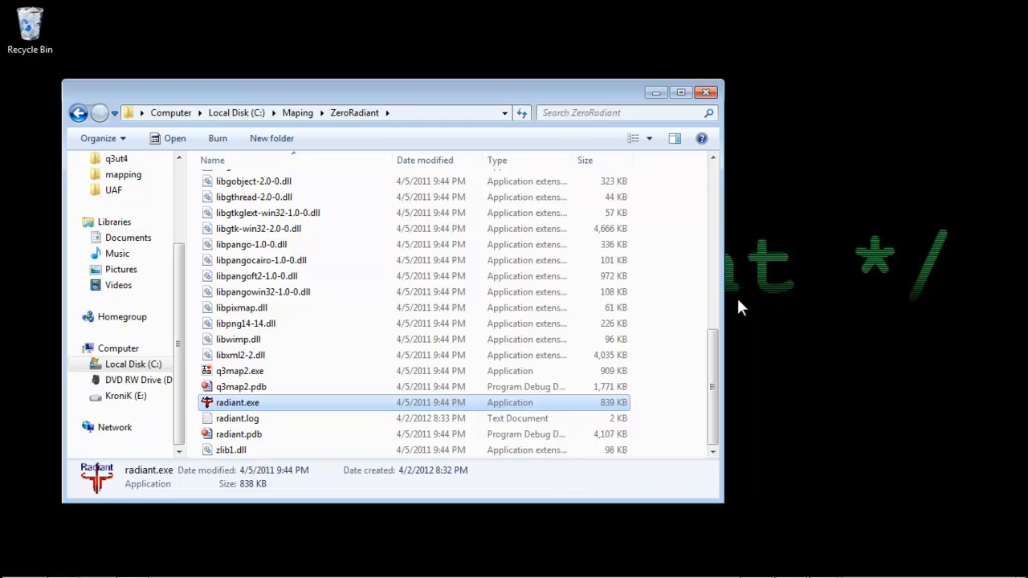